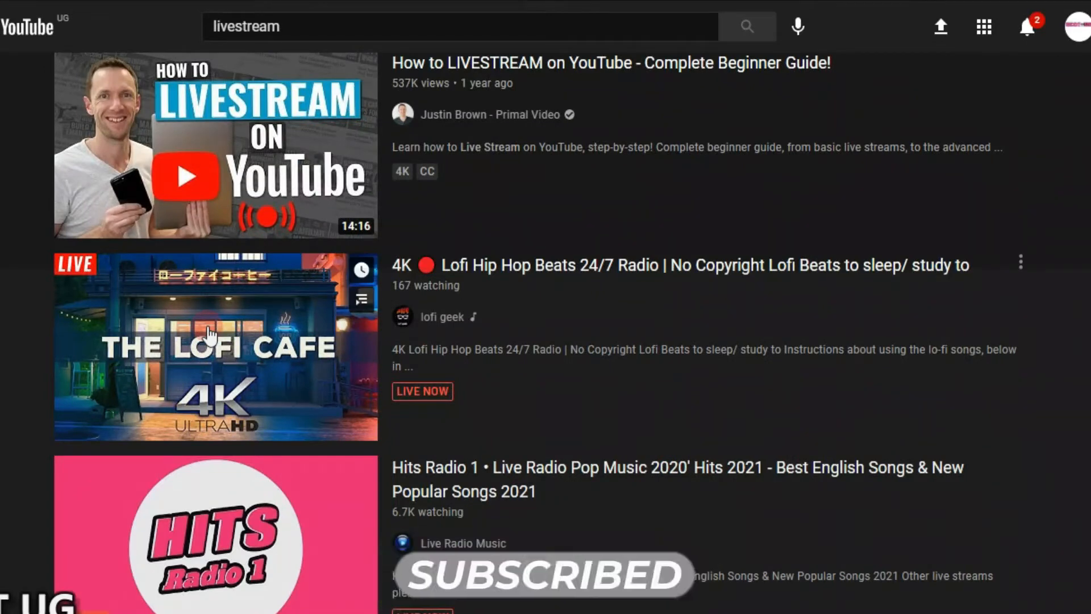
scroll(209, 335, up, 15)
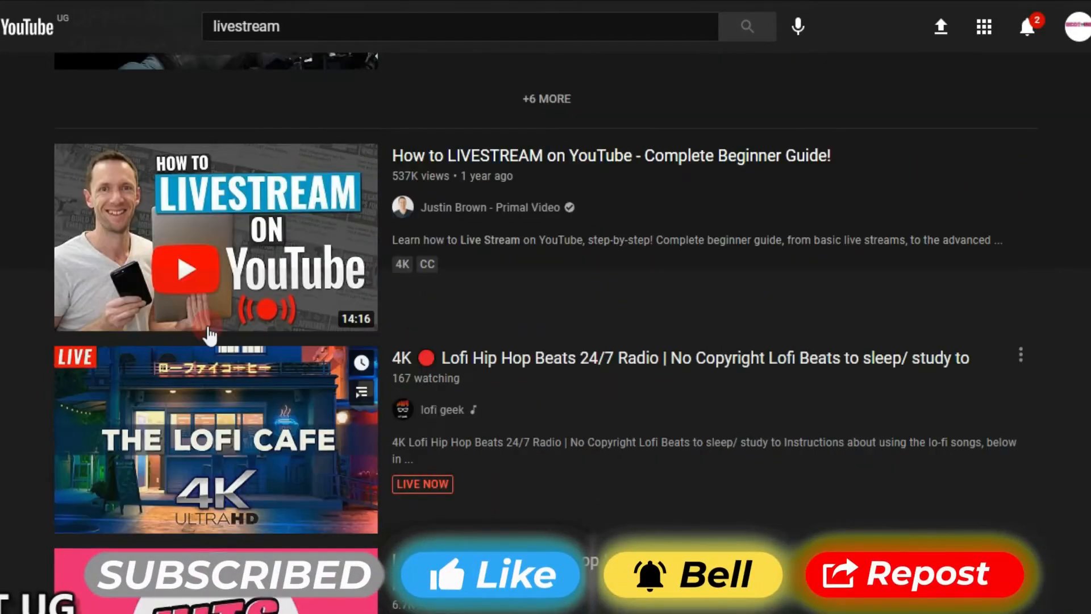
scroll(209, 335, up, 15)
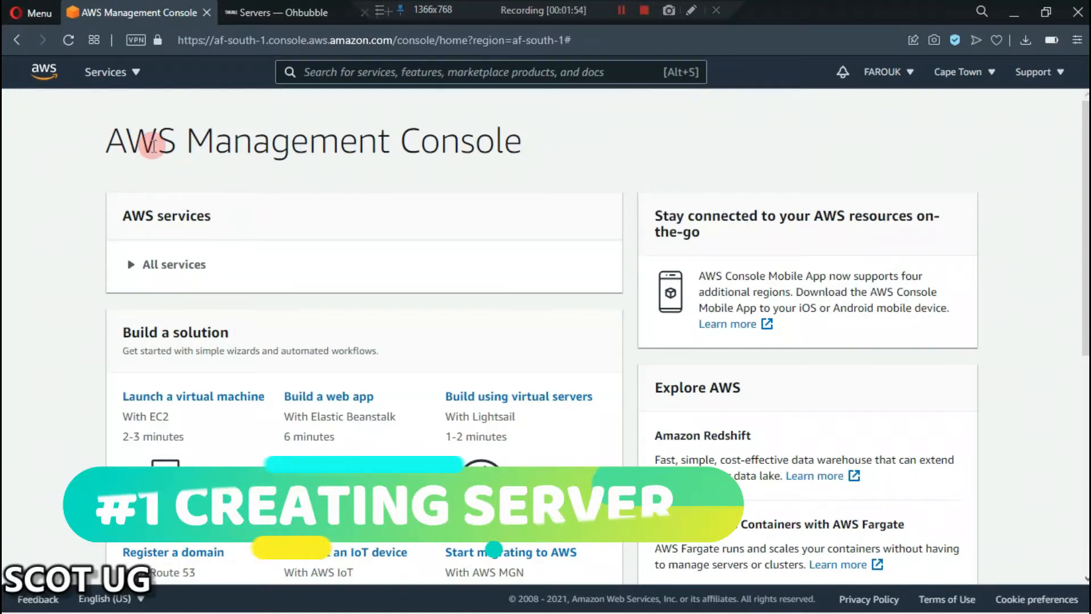
Open the EC2 dashboard from the full list of AWS services in the Management Console
scroll(273, 149, down, 3)
scroll(273, 149, up, 3)
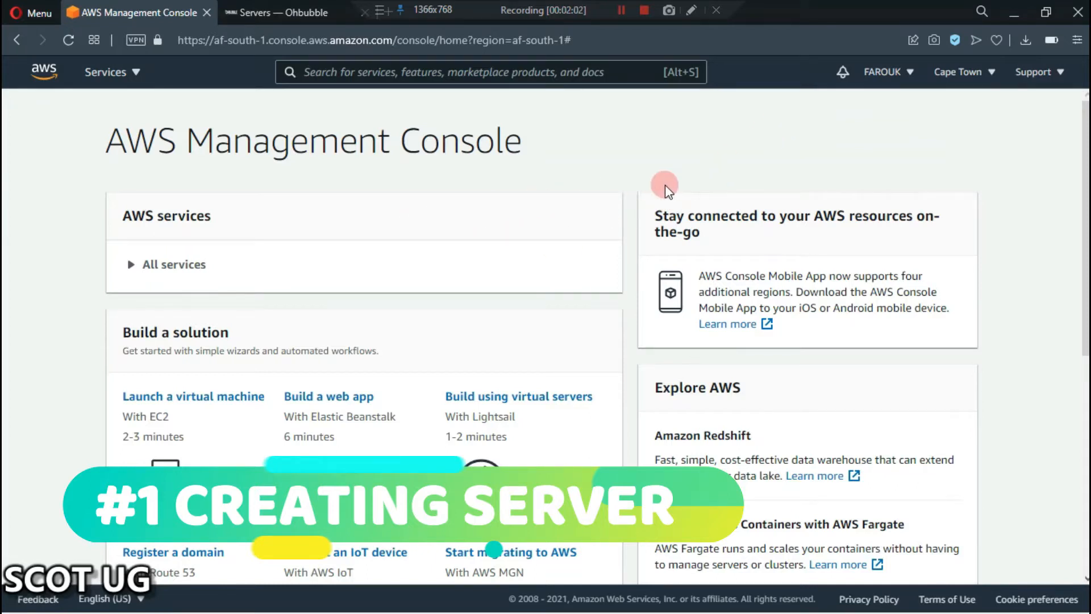
scroll(625, 151, down, 5)
scroll(471, 153, up, 1)
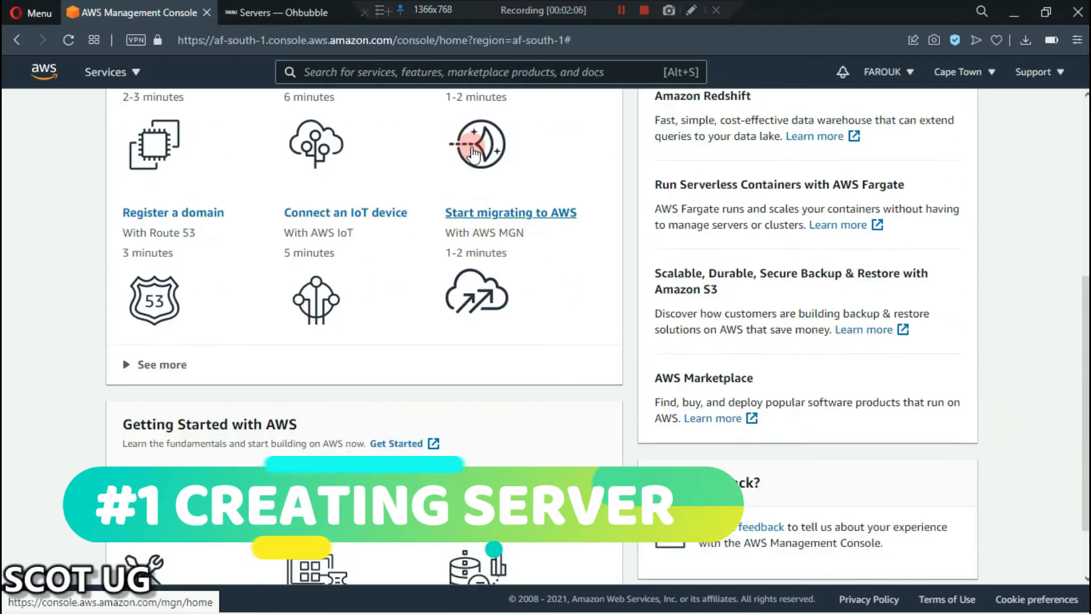
scroll(474, 153, up, 4)
click(426, 67)
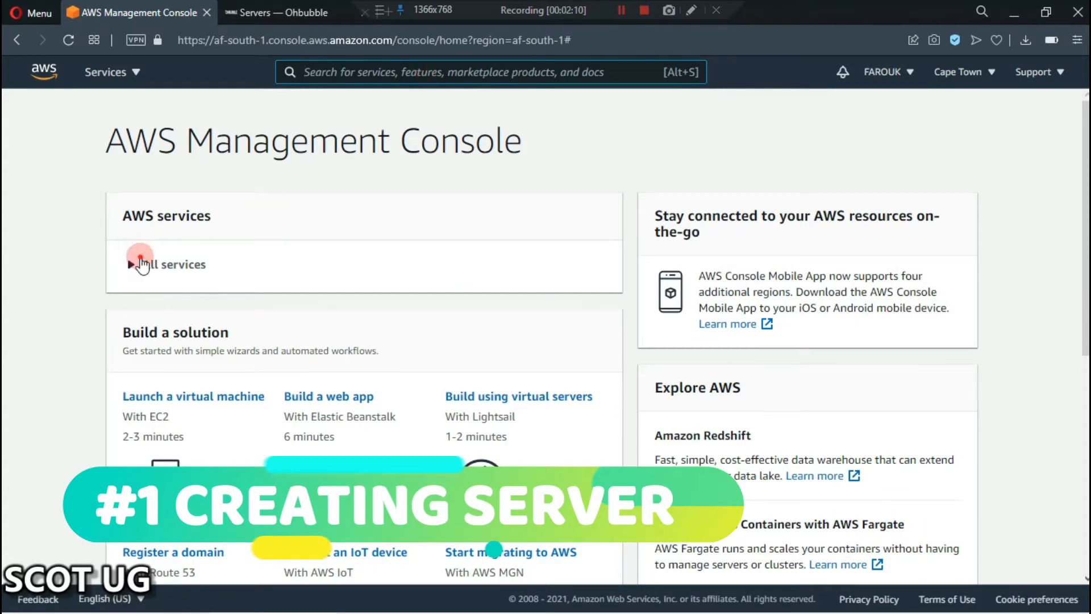
click(141, 265)
click(172, 313)
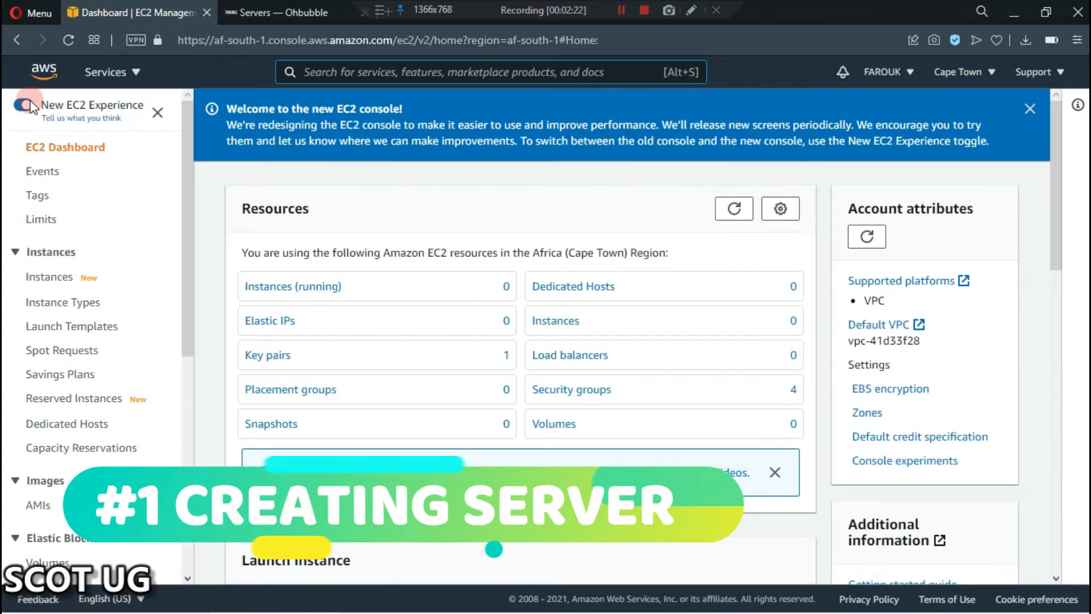
Turn off the New EC2 Experience and answer No to the satisfaction question in the EC2 feedback form
click(22, 105)
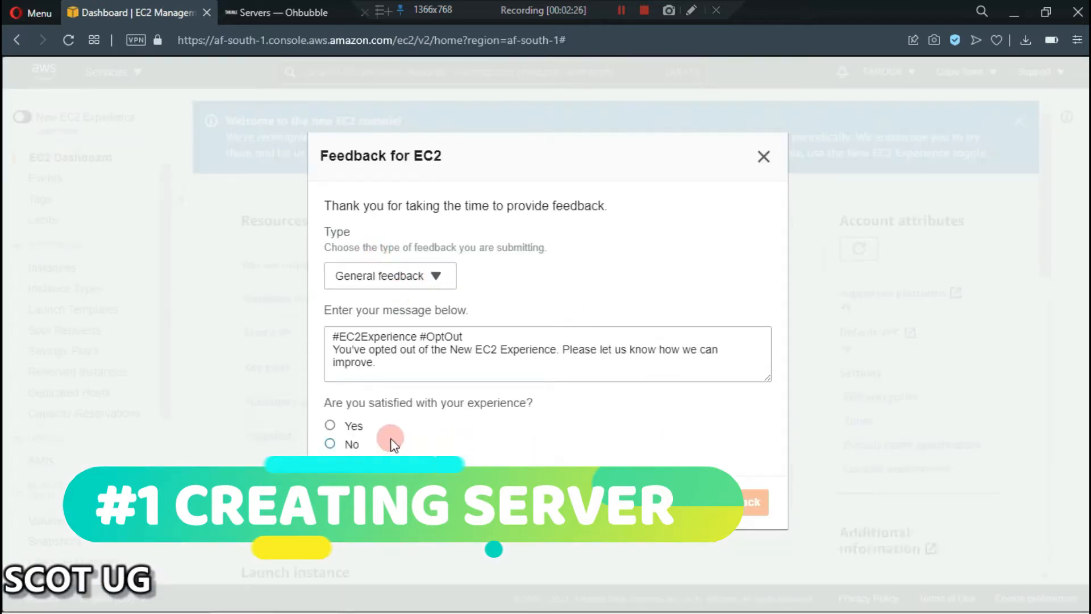
click(329, 444)
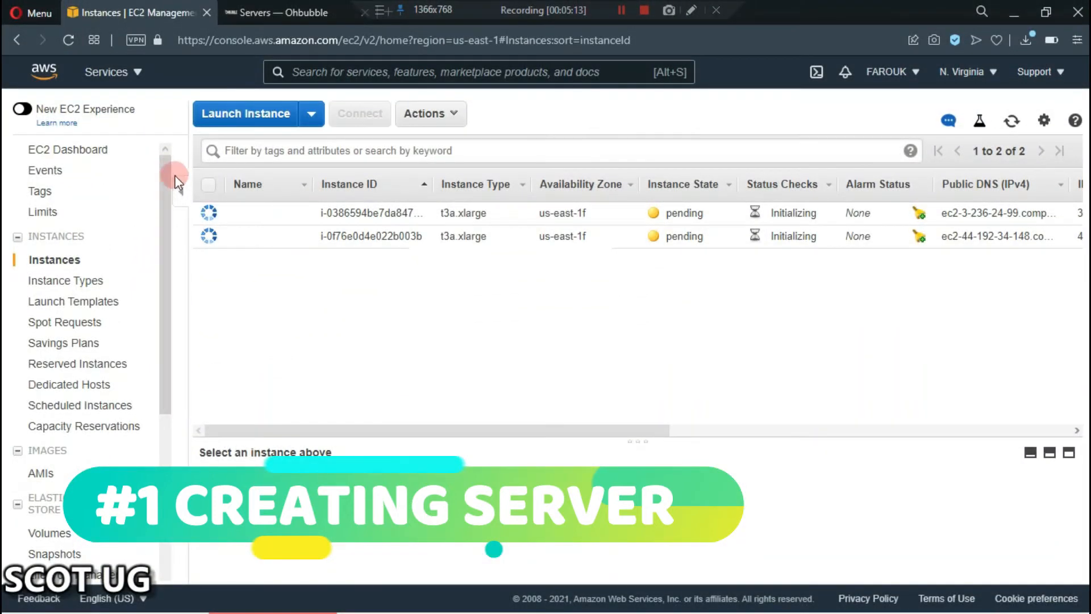
click(173, 176)
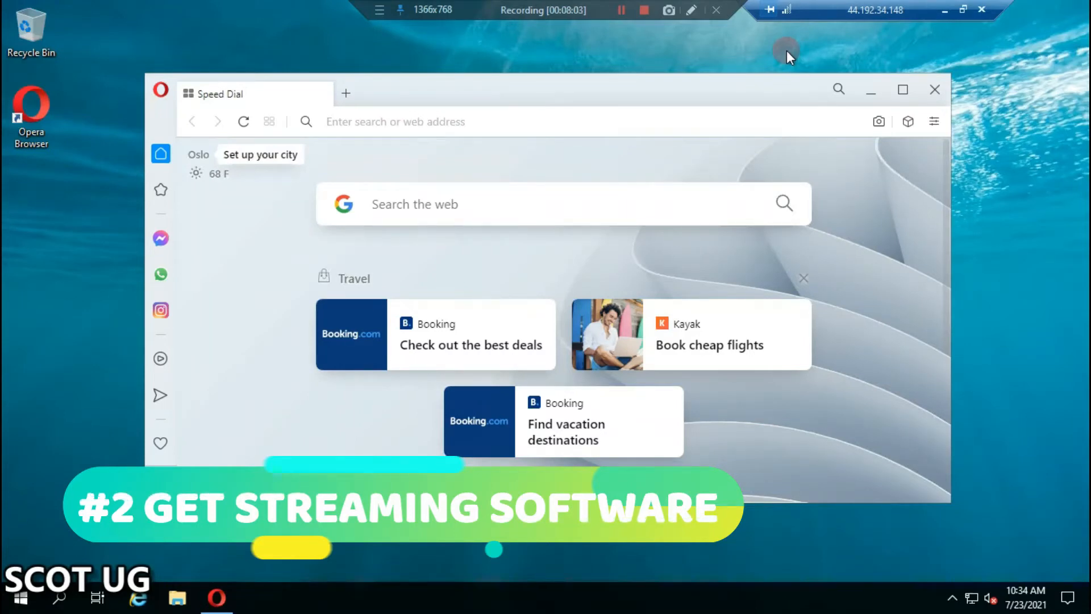
Maximize the browser on the remote server, search the web for "obs stuudio" and open the official OBS Studio website
double_click(779, 98)
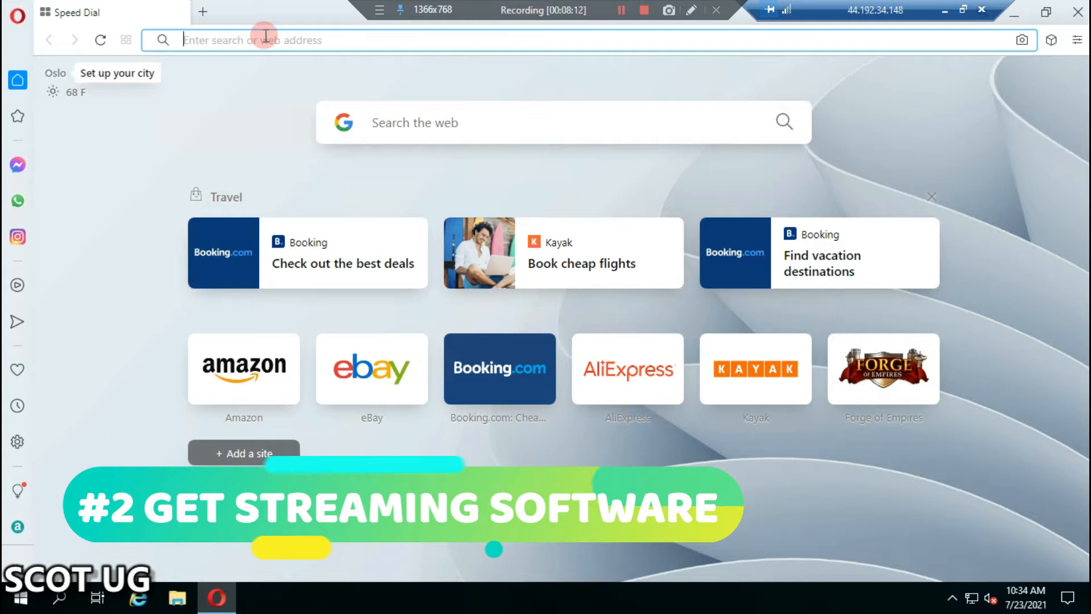
text(o)
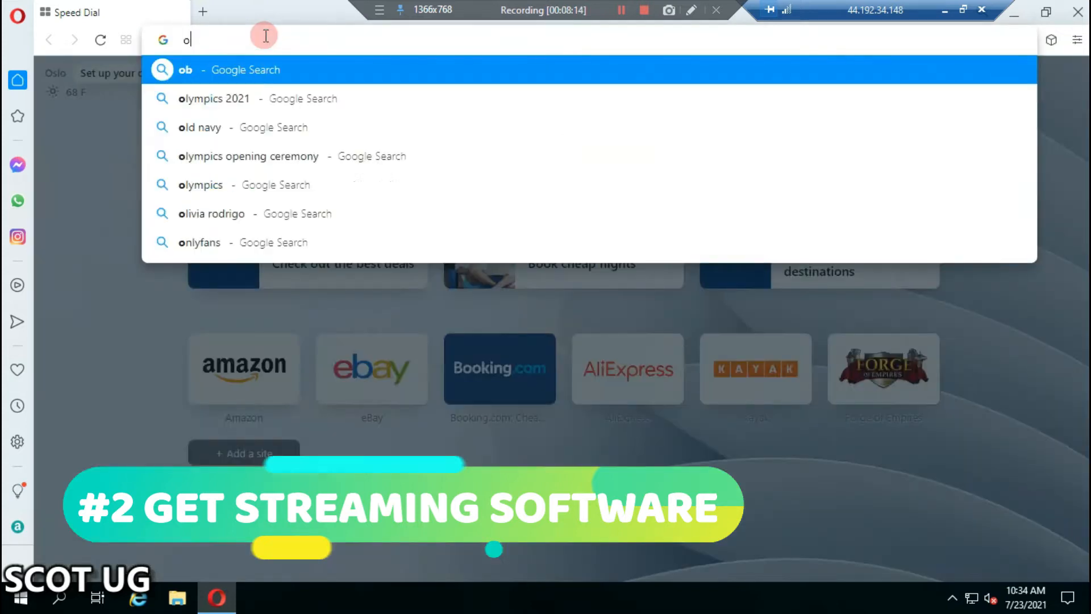
text(bs stuudio)
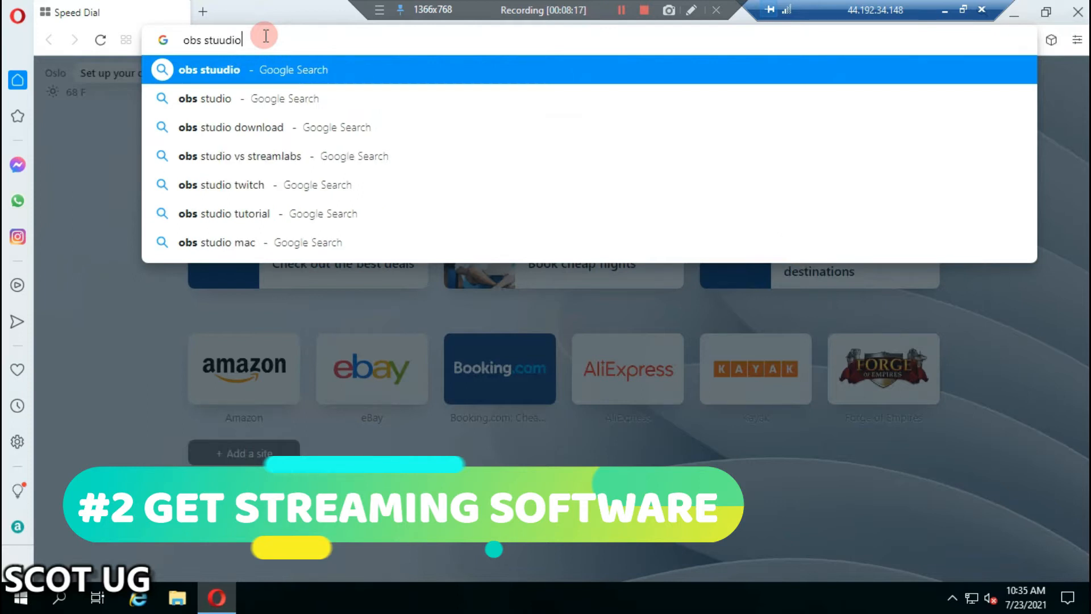
key(Return)
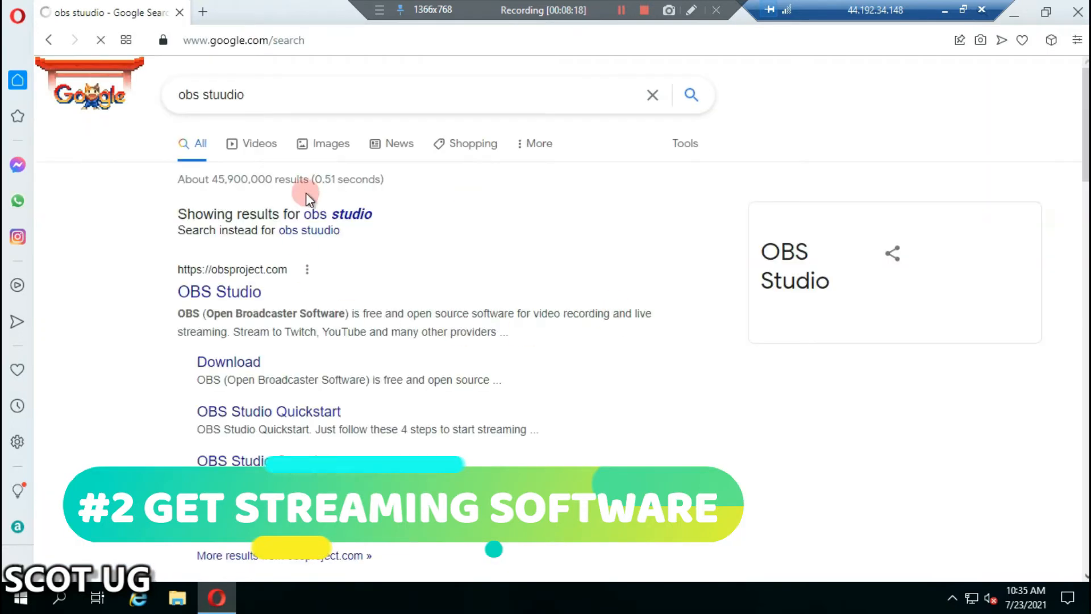
click(220, 293)
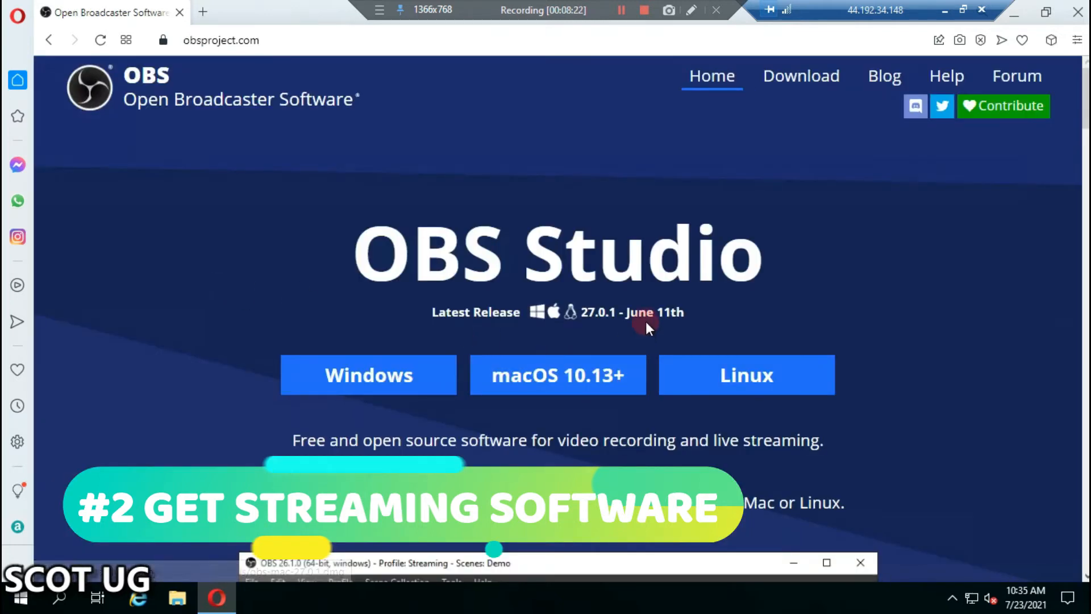
Download the Windows installer of OBS Studio and save it in Downloads as OBS-Studio-27.0.1-Full-Installer-x64
scroll(625, 318, down, 5)
scroll(603, 305, up, 2)
scroll(362, 153, up, 1)
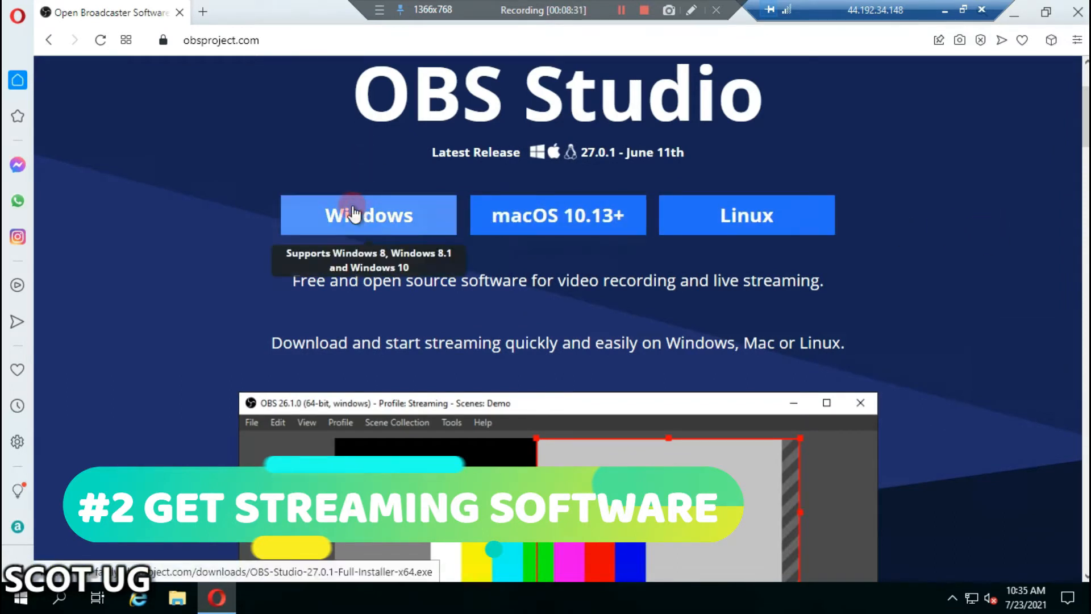
click(353, 211)
scroll(532, 338, down, 1)
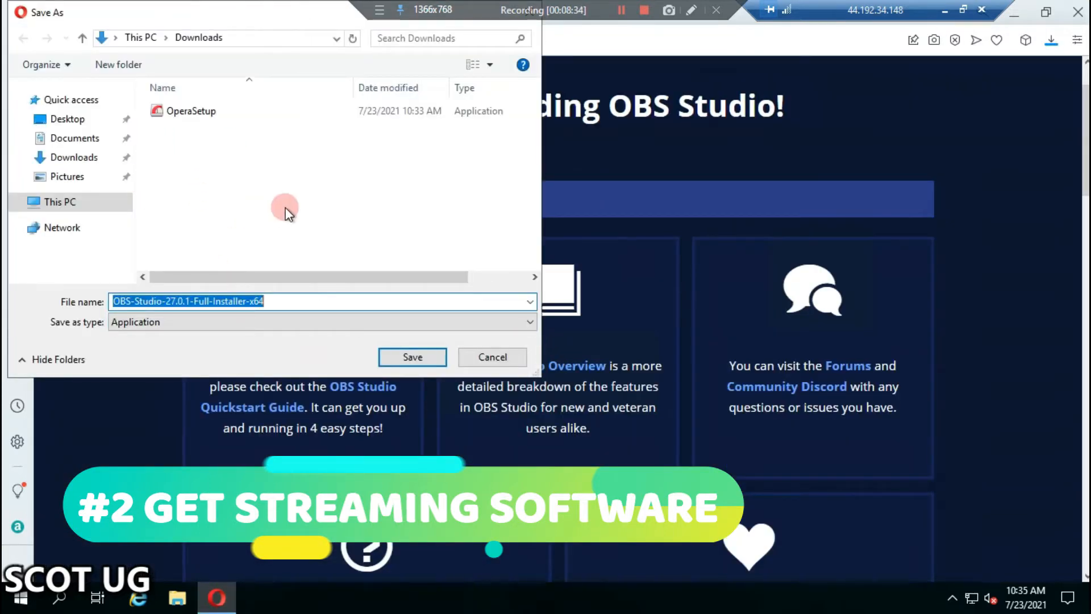
click(413, 357)
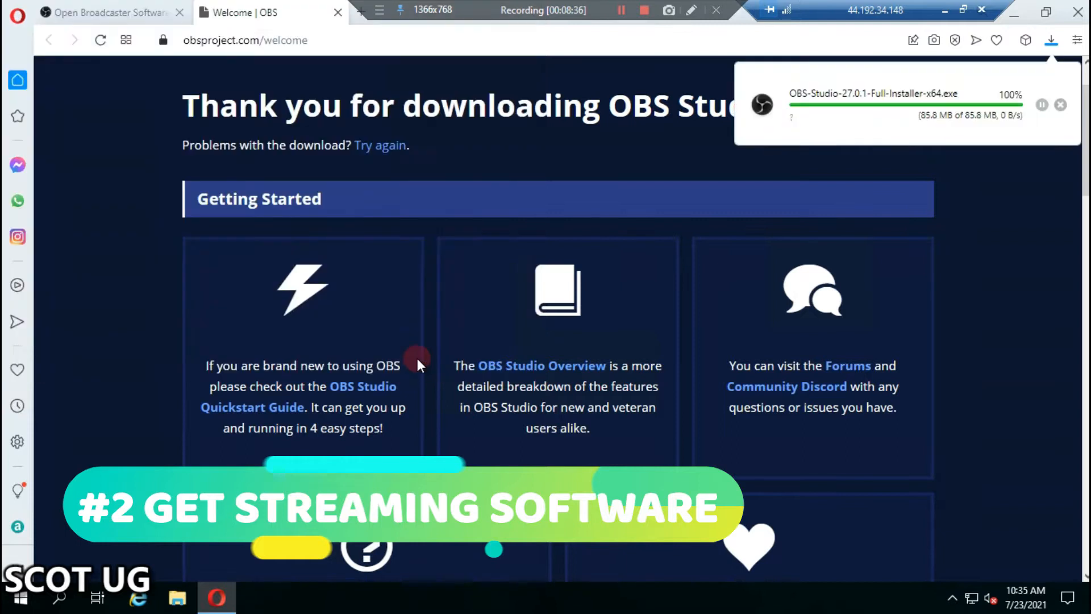
Minimize the browser and run the OBS-Studio-27.0.1-Full-Installer-x64 file from the Downloads folder as administrator
click(1014, 12)
click(180, 589)
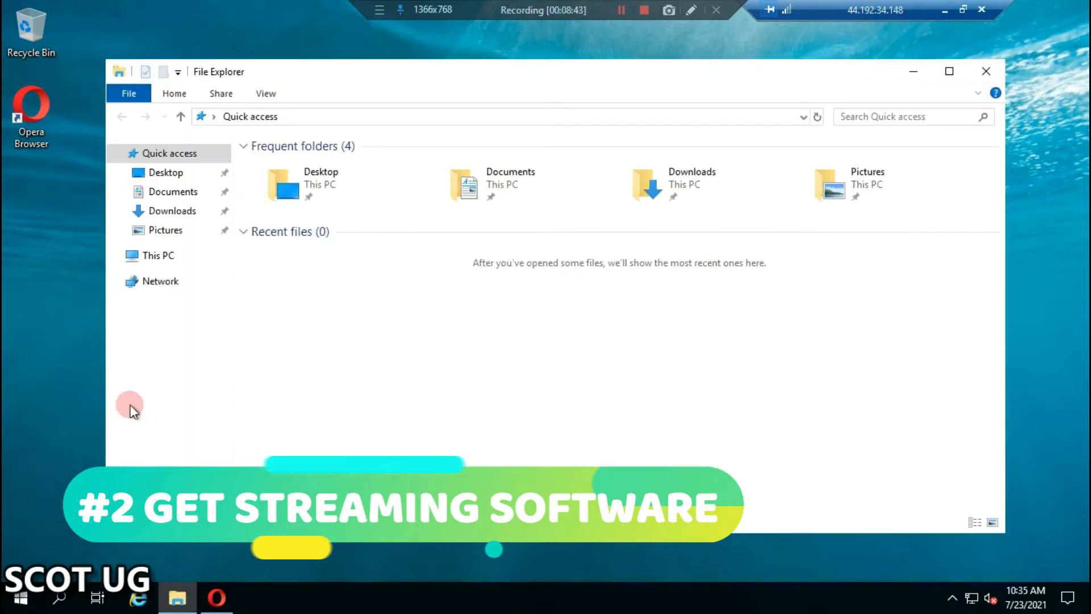
click(172, 211)
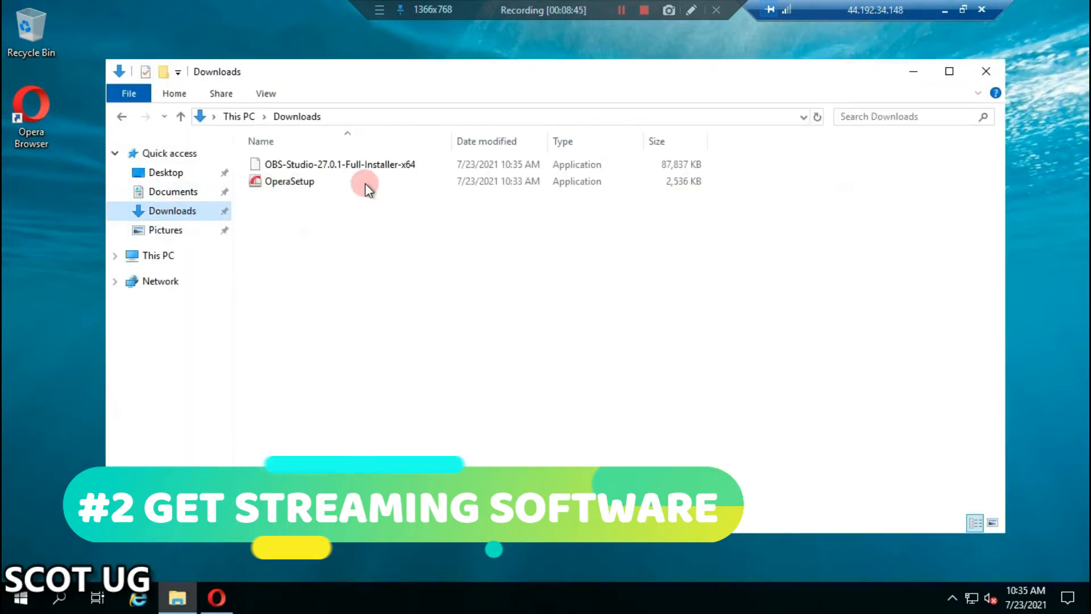
click(311, 163)
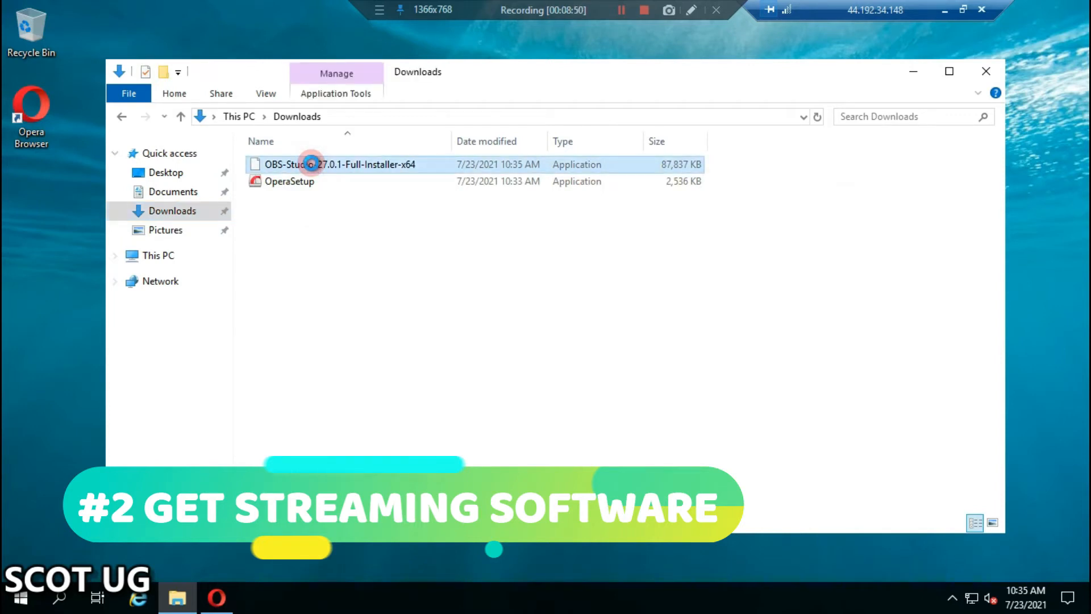
right_click(312, 164)
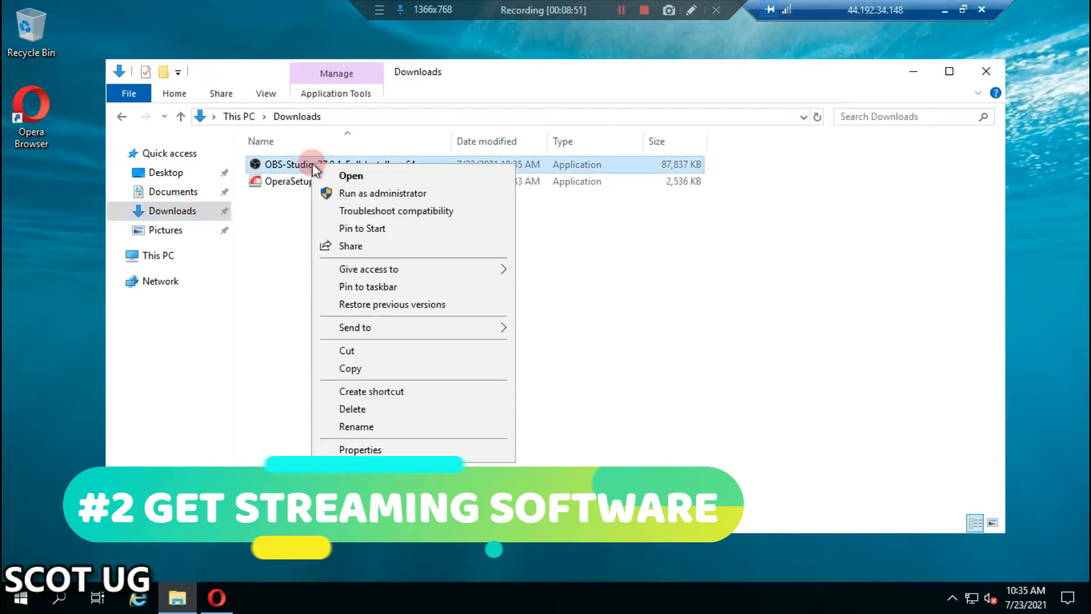
click(380, 193)
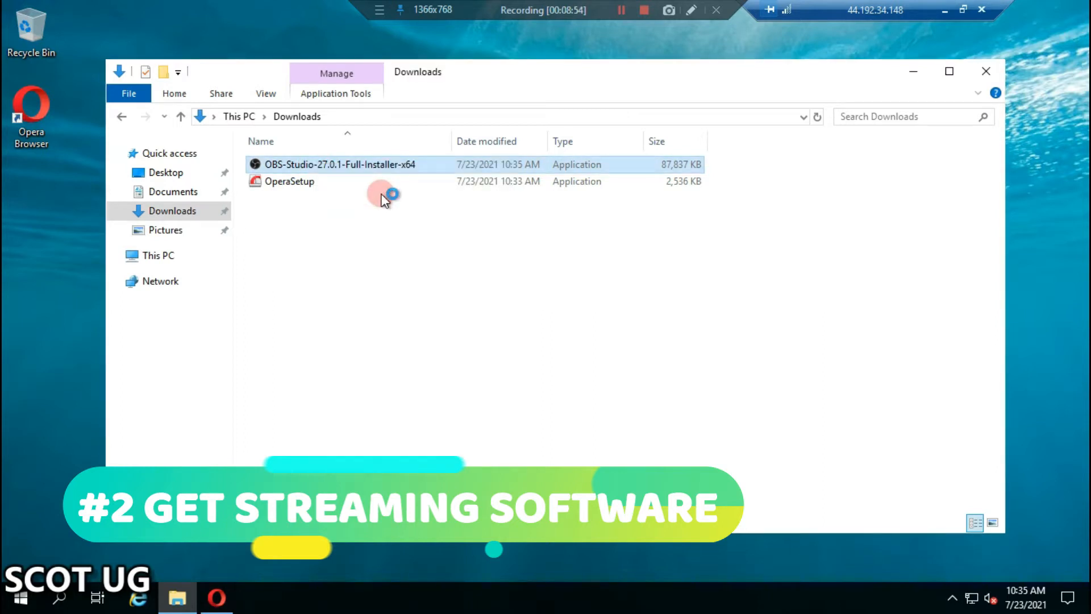
Go through the OBS Studio setup, accept the license terms and start installing into C:\Program Files\obs-studio
click(633, 428)
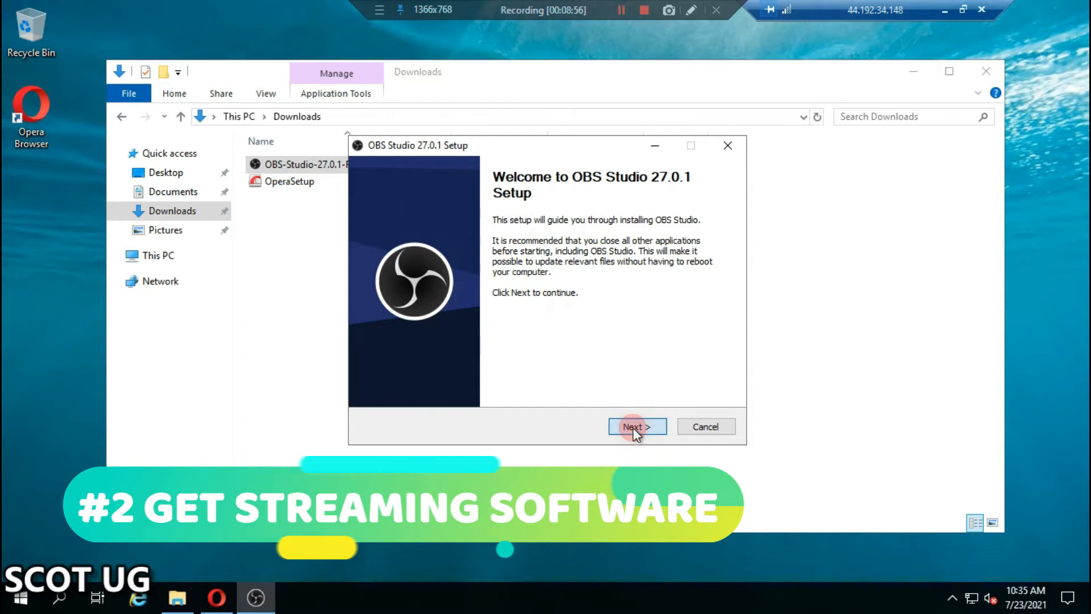
click(772, 219)
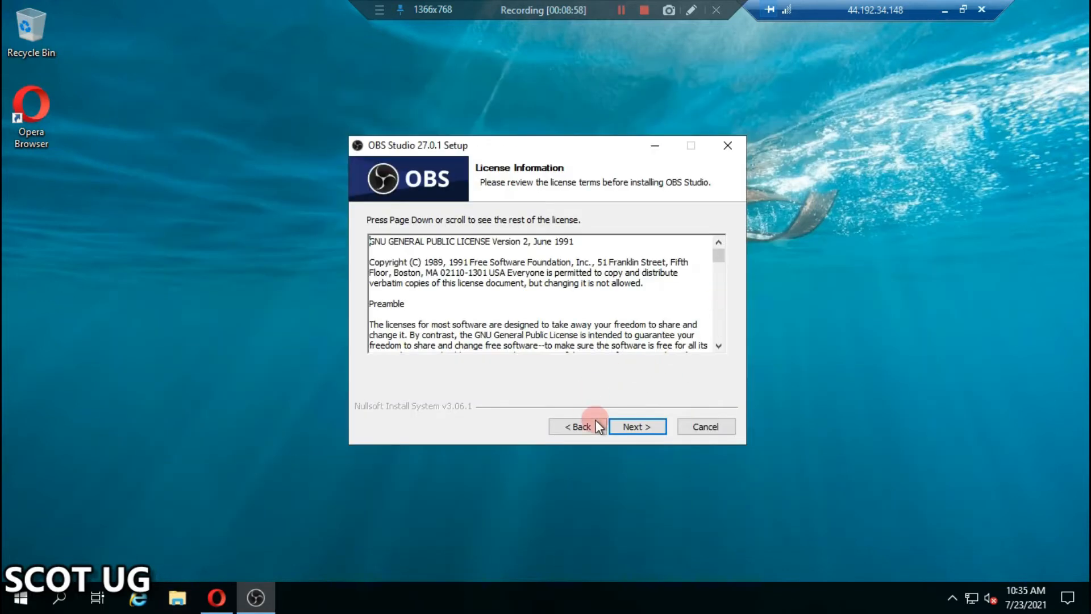
click(651, 432)
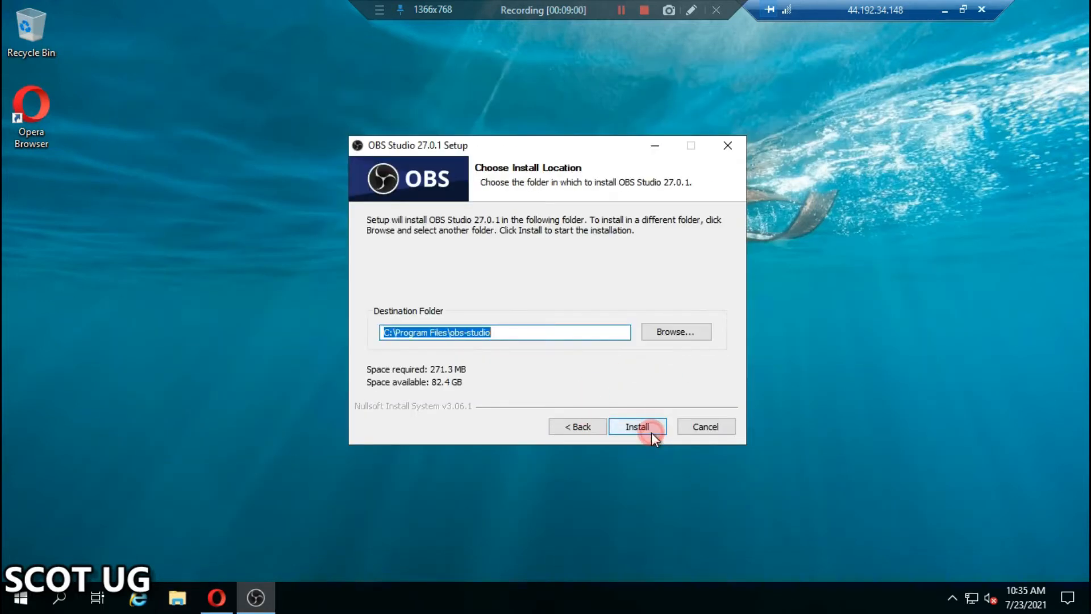
click(651, 432)
right_click(874, 159)
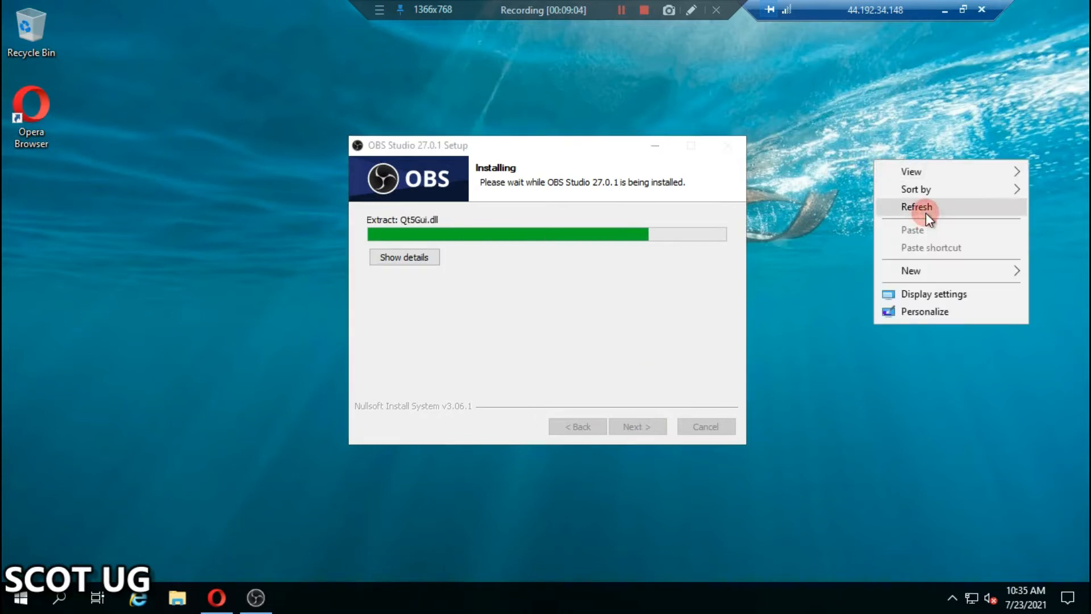
click(925, 212)
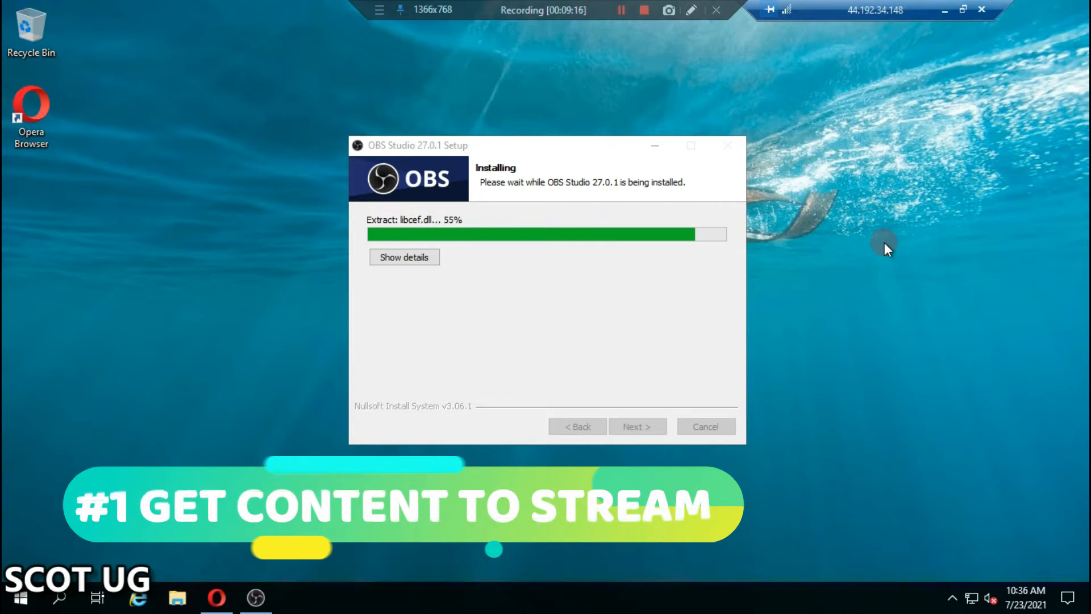
Return to the Opera browser, search the web for "pexels" and open the Pexels website
click(215, 597)
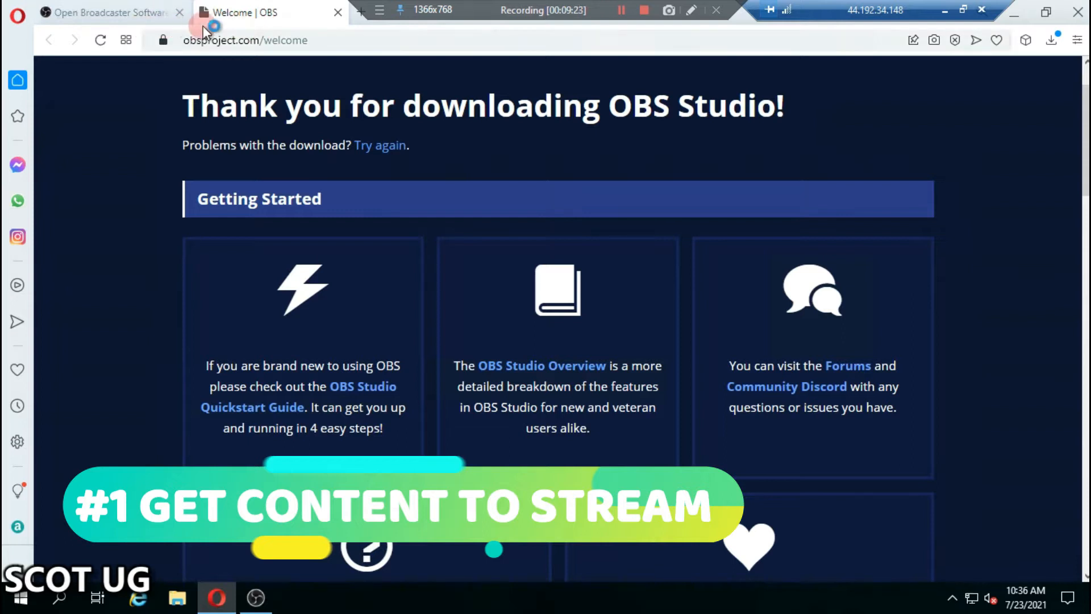
click(310, 38)
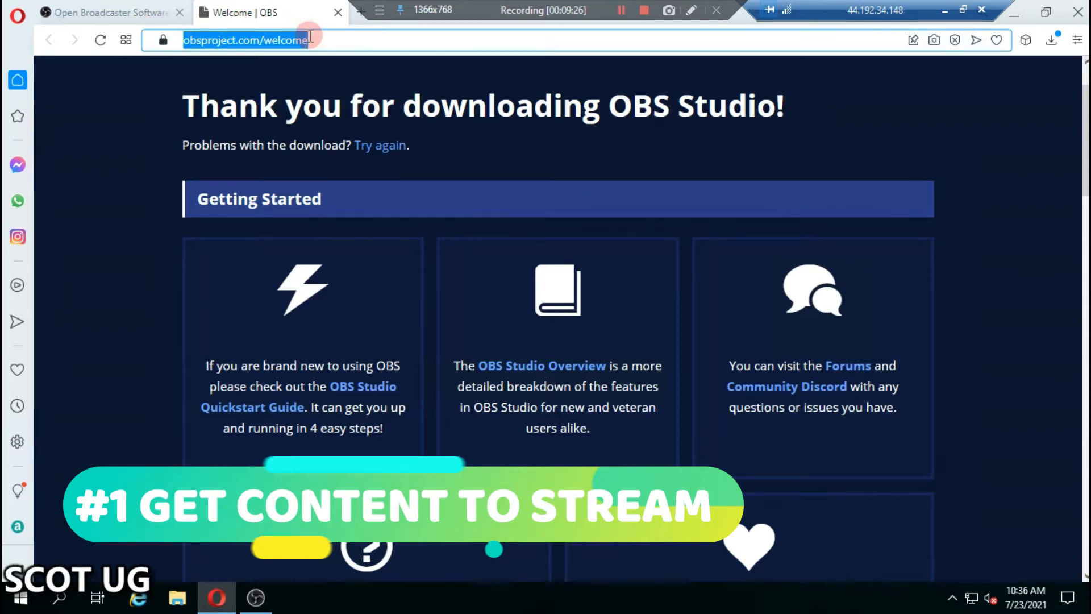
text(pexel)
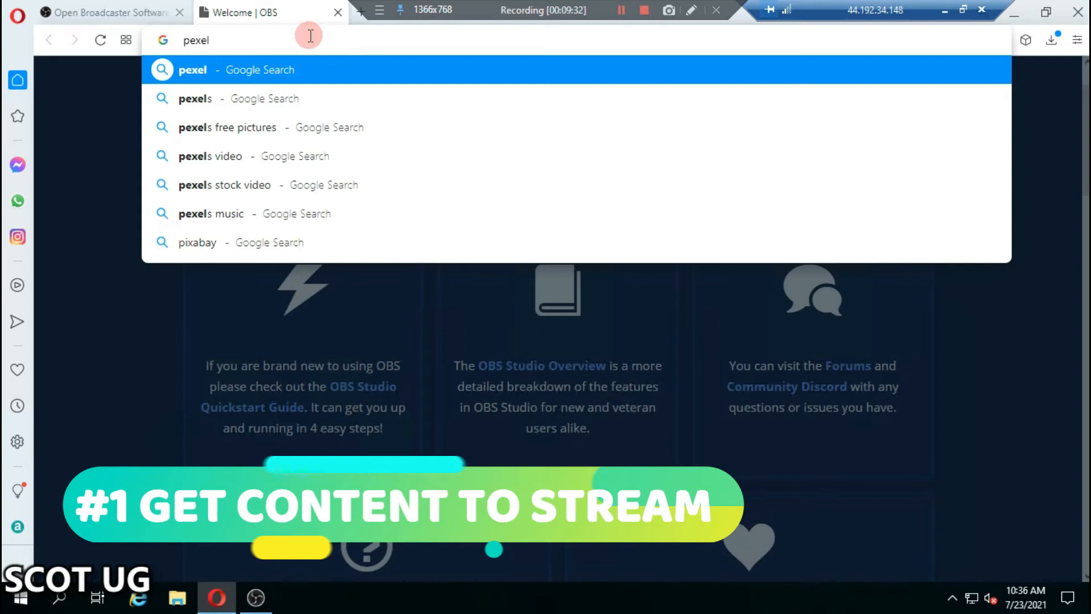
text(s)
key(Return)
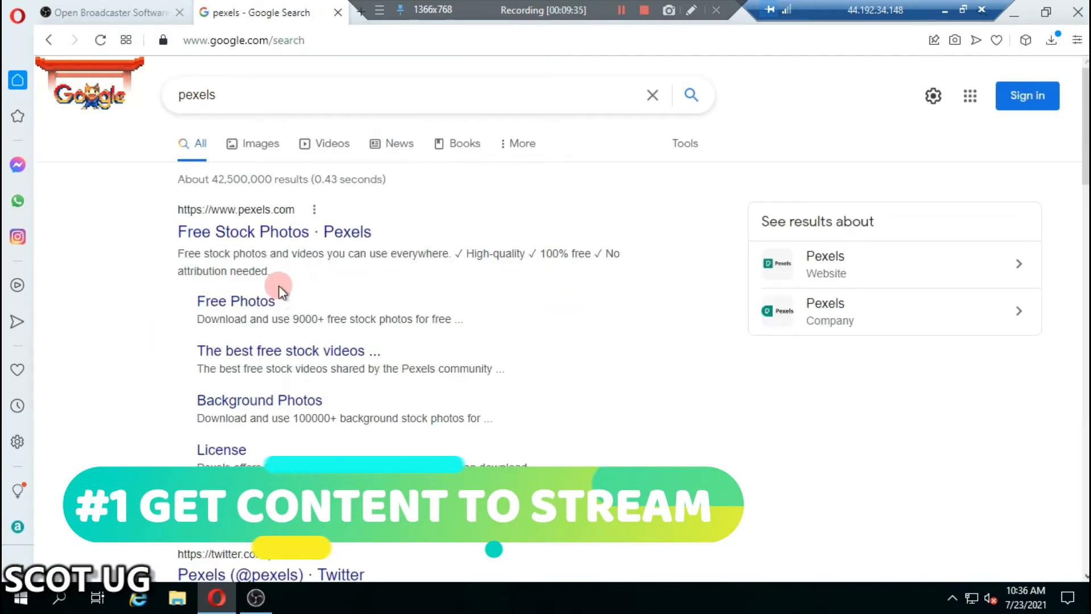
click(288, 233)
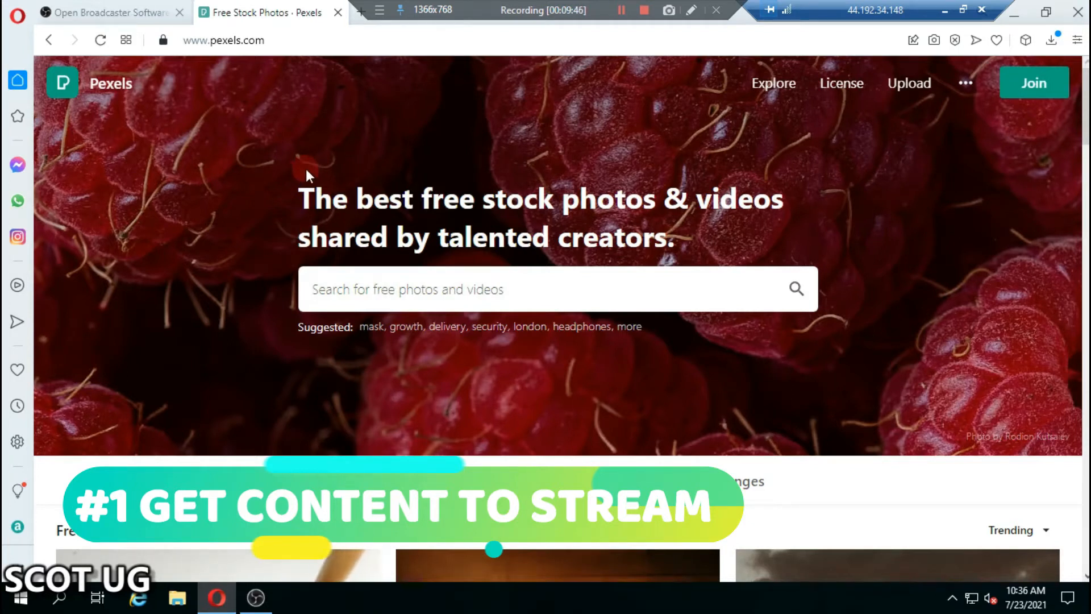
Look over the free stock photos on the Pexels home page and open the Videos section
scroll(295, 194, down, 7)
scroll(409, 232, down, 15)
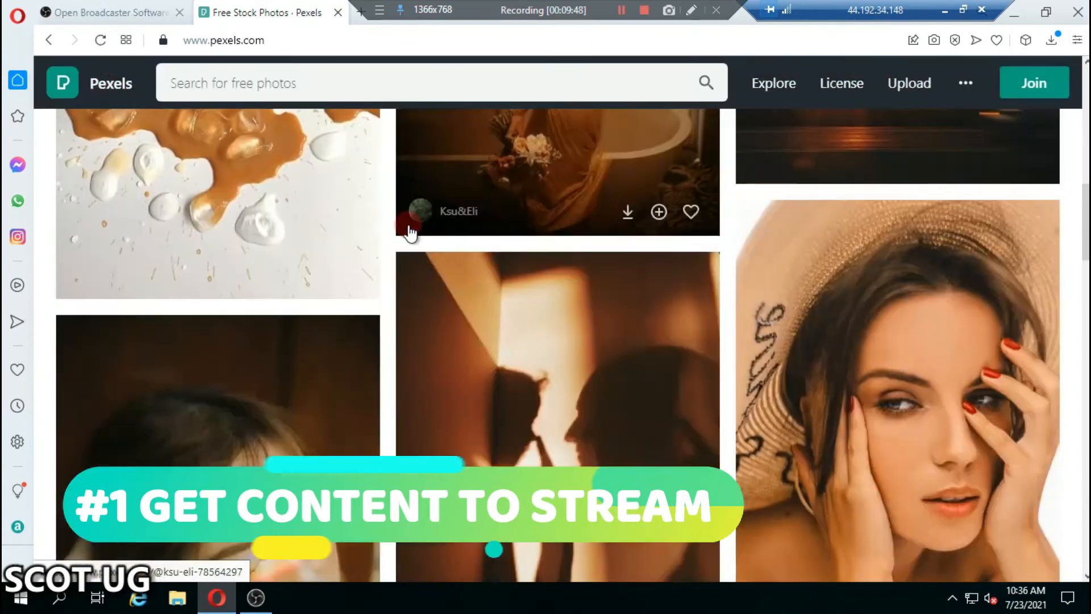
scroll(409, 232, up, 20)
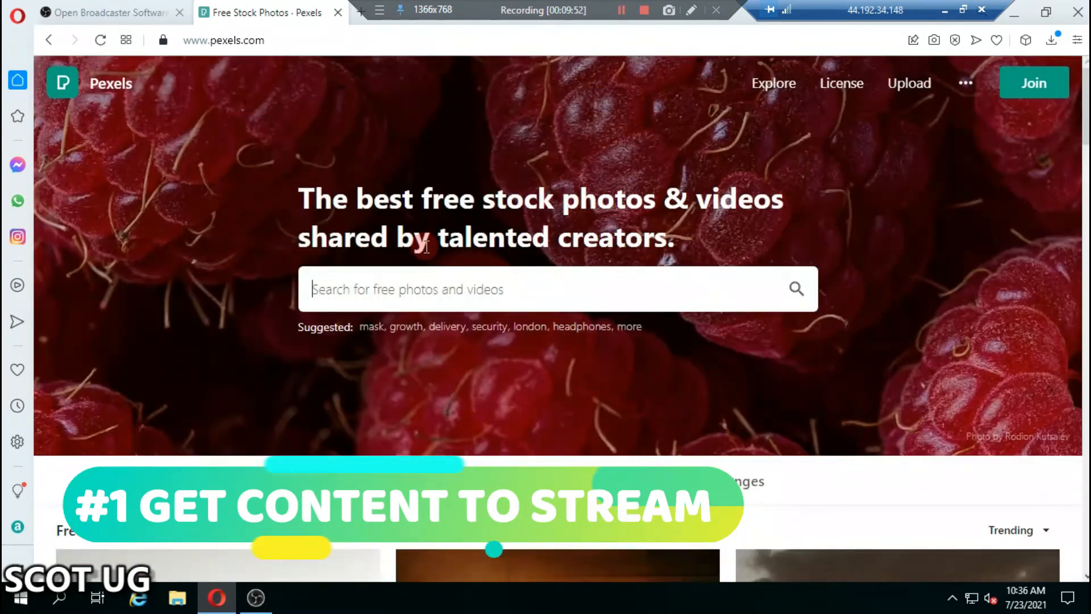
scroll(420, 244, down, 2)
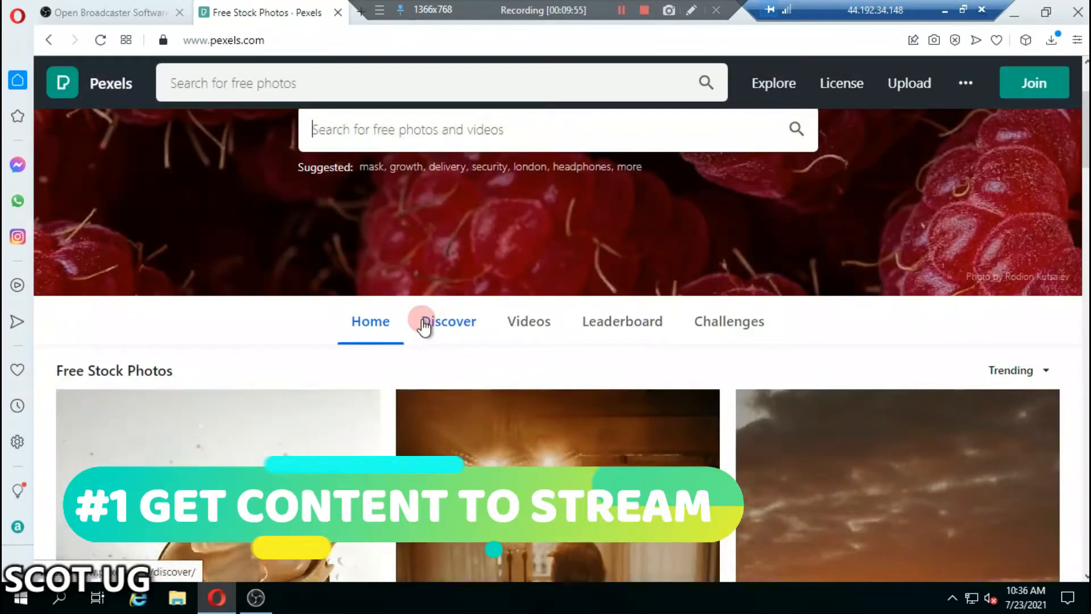
click(549, 328)
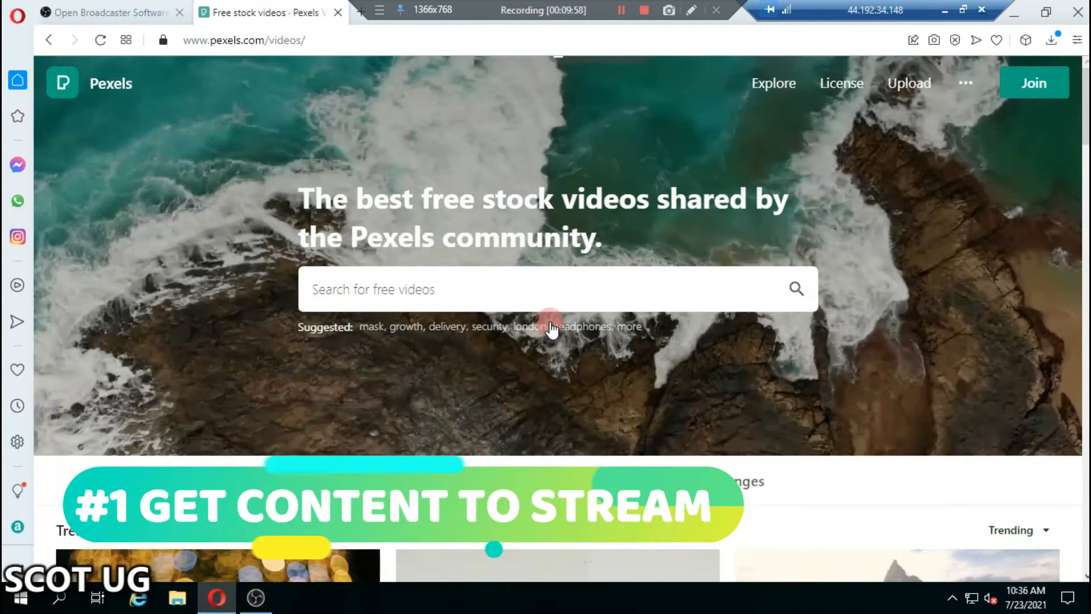
Browse the trending free stock videos and open the suggested topic Growth in the video search
click(545, 294)
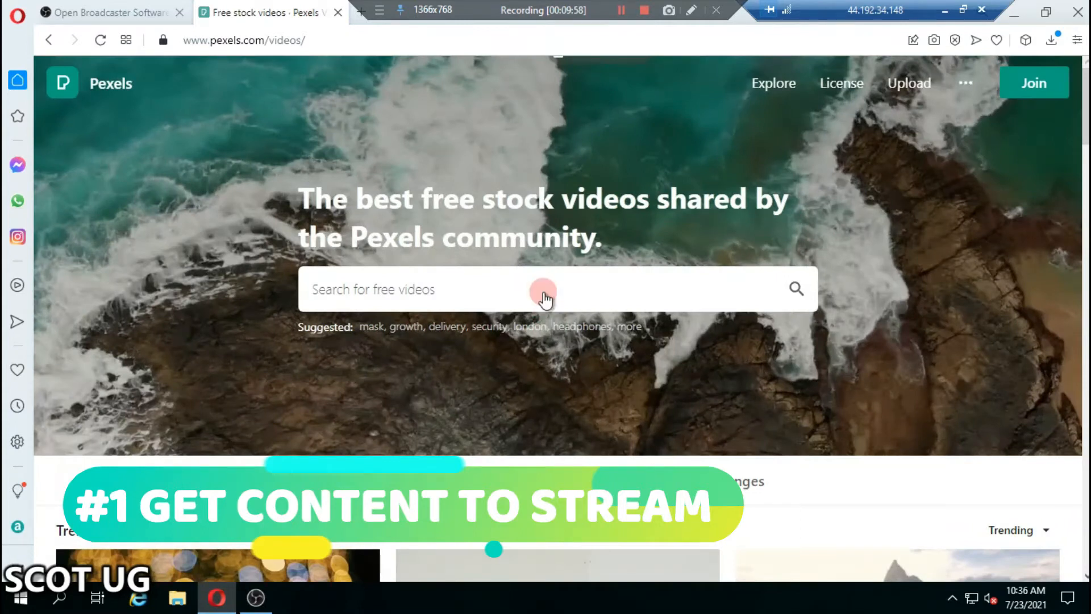
scroll(163, 365, down, 15)
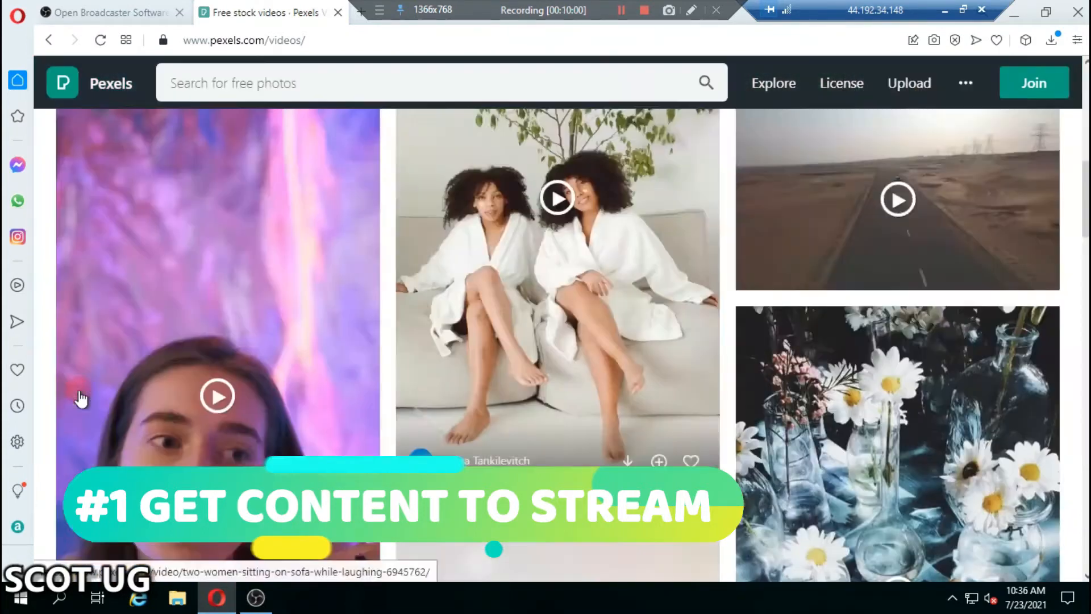
scroll(166, 367, up, 5)
scroll(166, 366, up, 10)
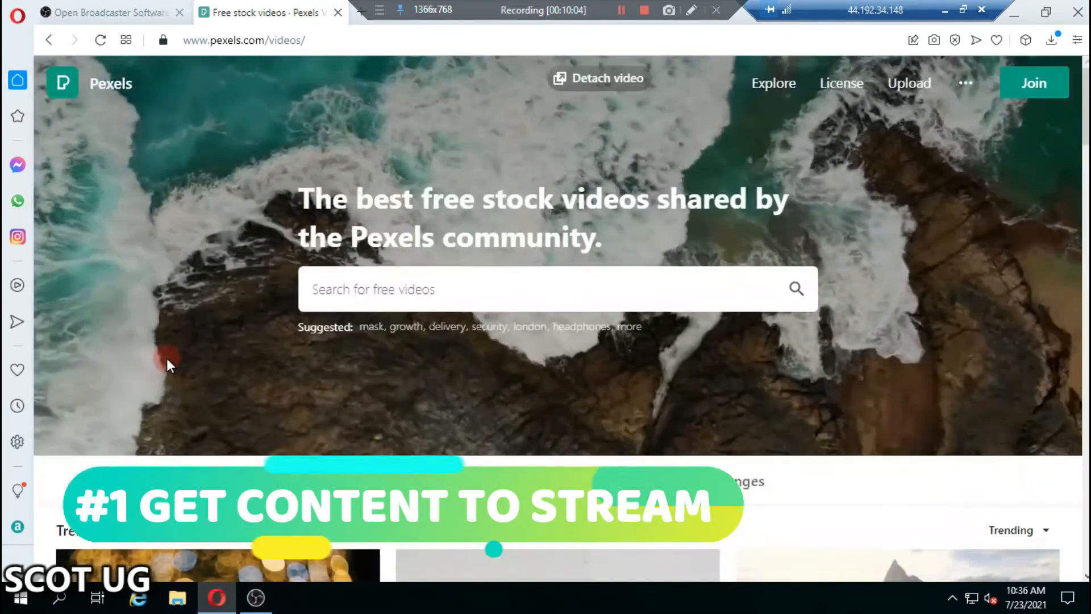
scroll(462, 202, down, 3)
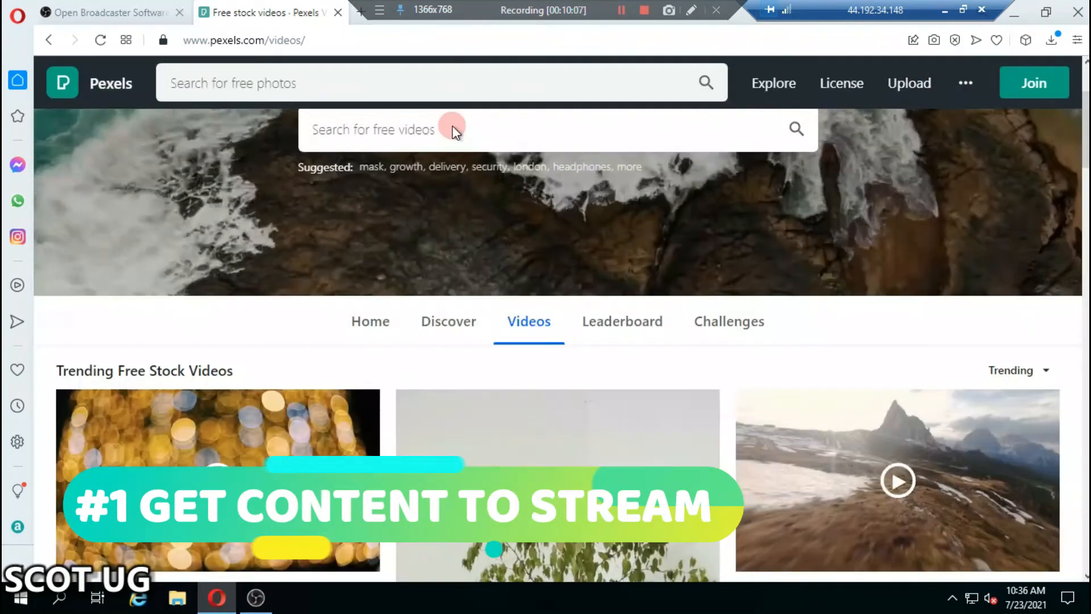
click(454, 127)
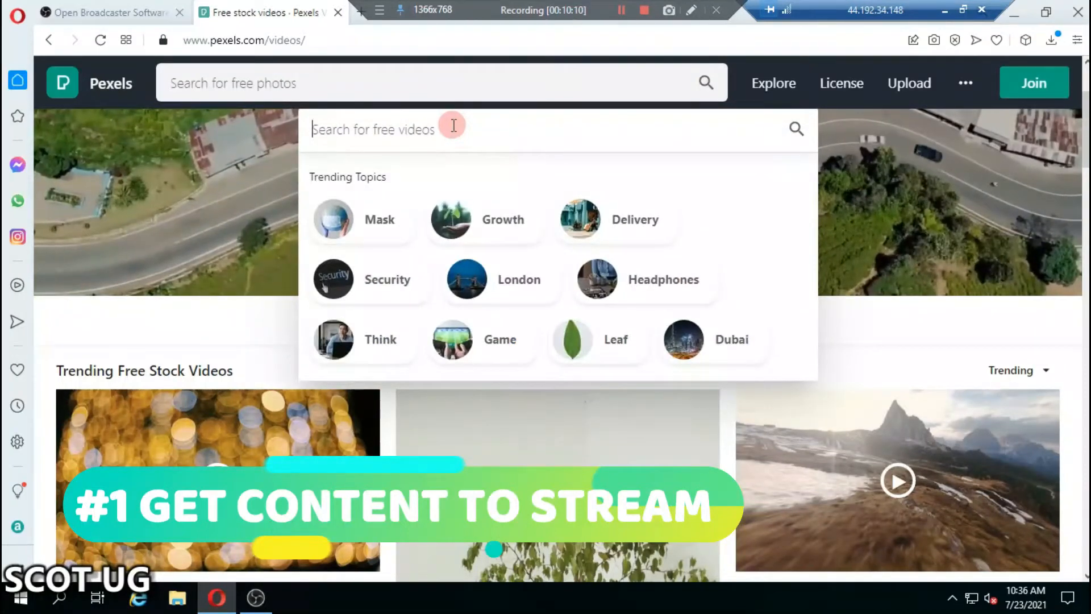
click(506, 220)
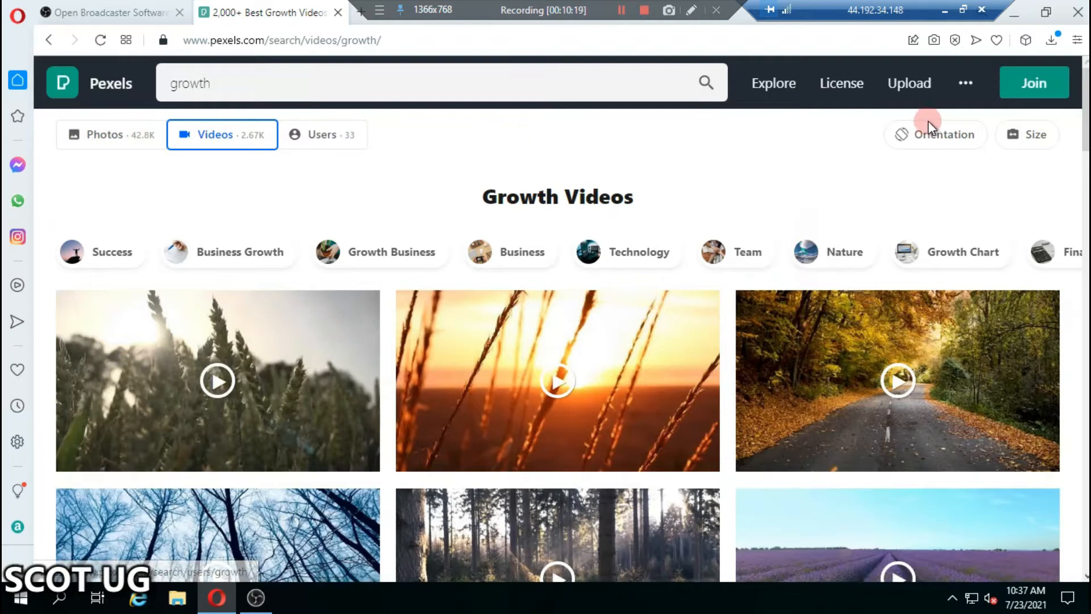
Filter the growth videos to Horizontal orientation, look through the results and pick the Autumn Season video
click(938, 132)
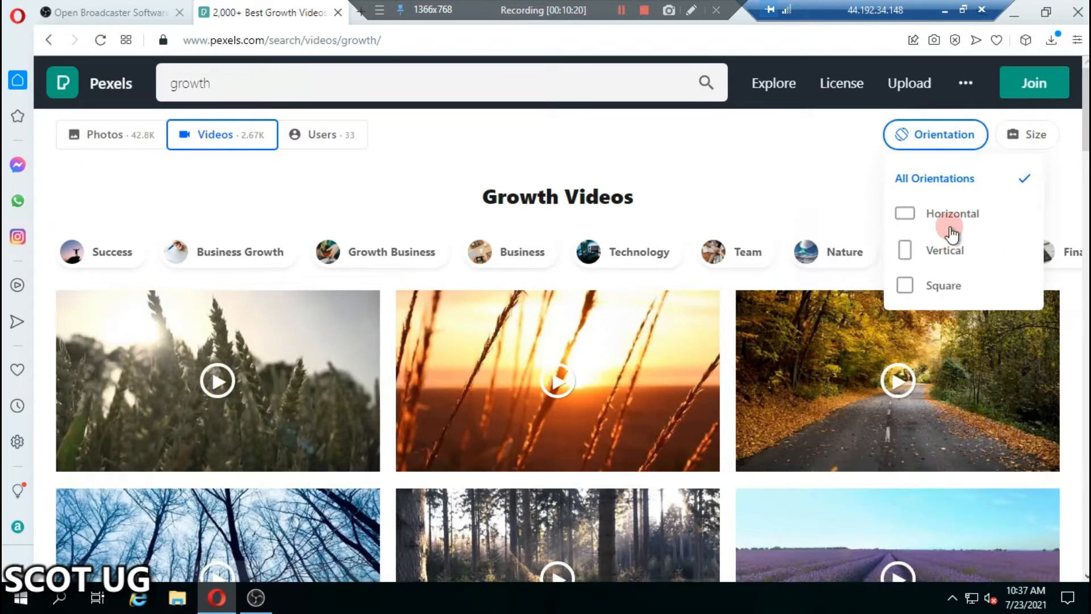
click(946, 214)
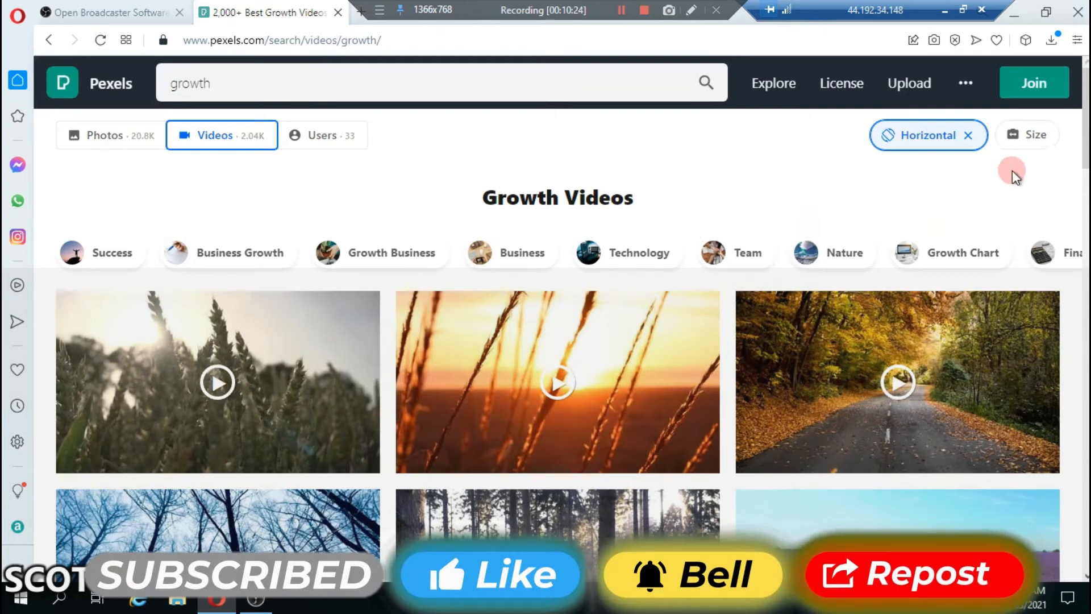
scroll(324, 202, down, 4)
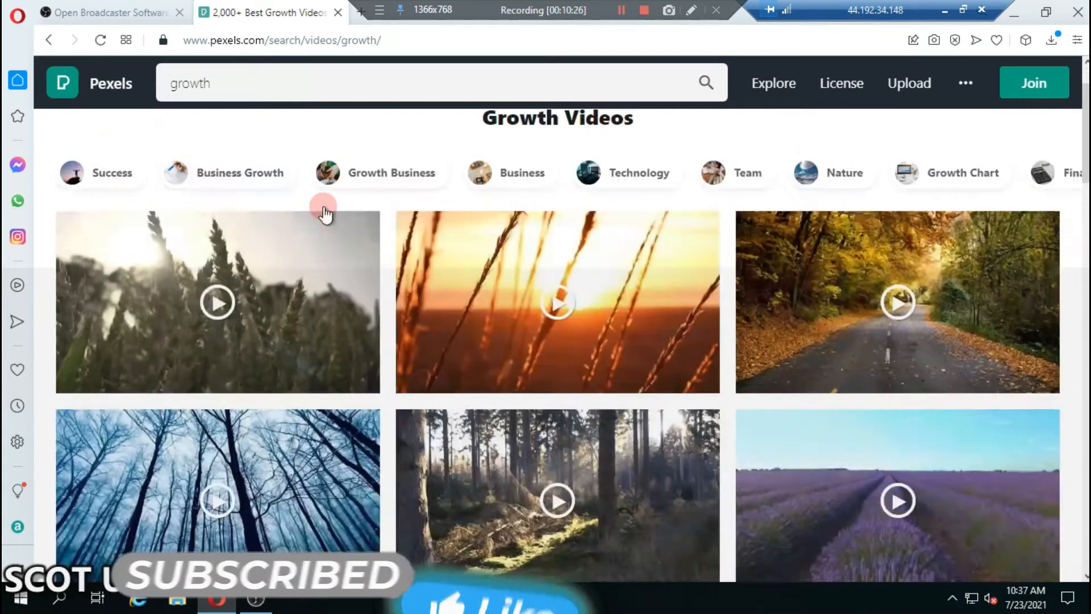
scroll(325, 196, down, 1)
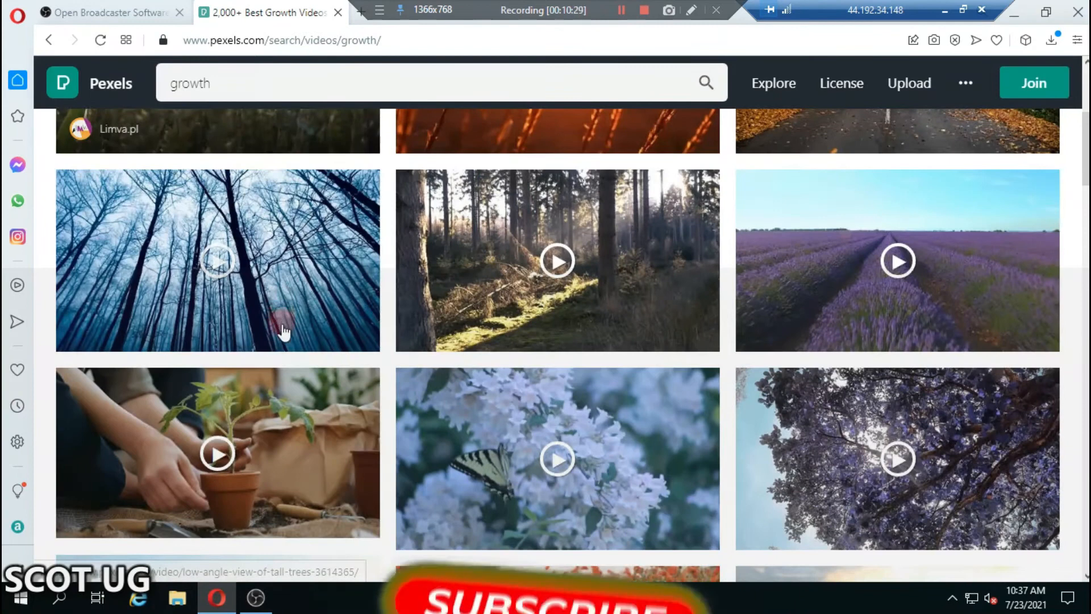
scroll(282, 319, down, 7)
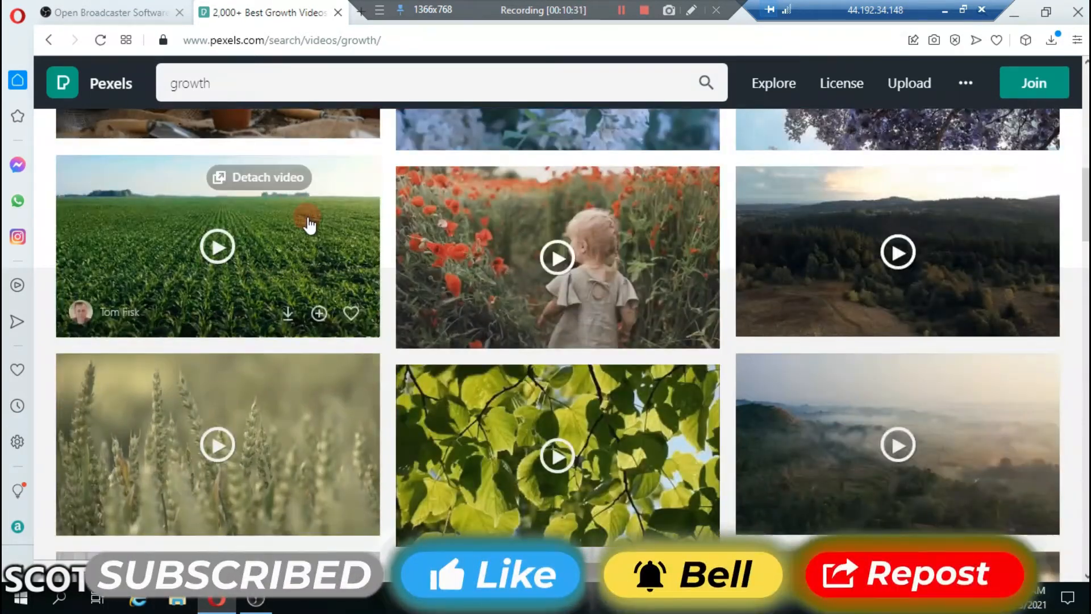
scroll(307, 225, up, 4)
scroll(309, 221, up, 7)
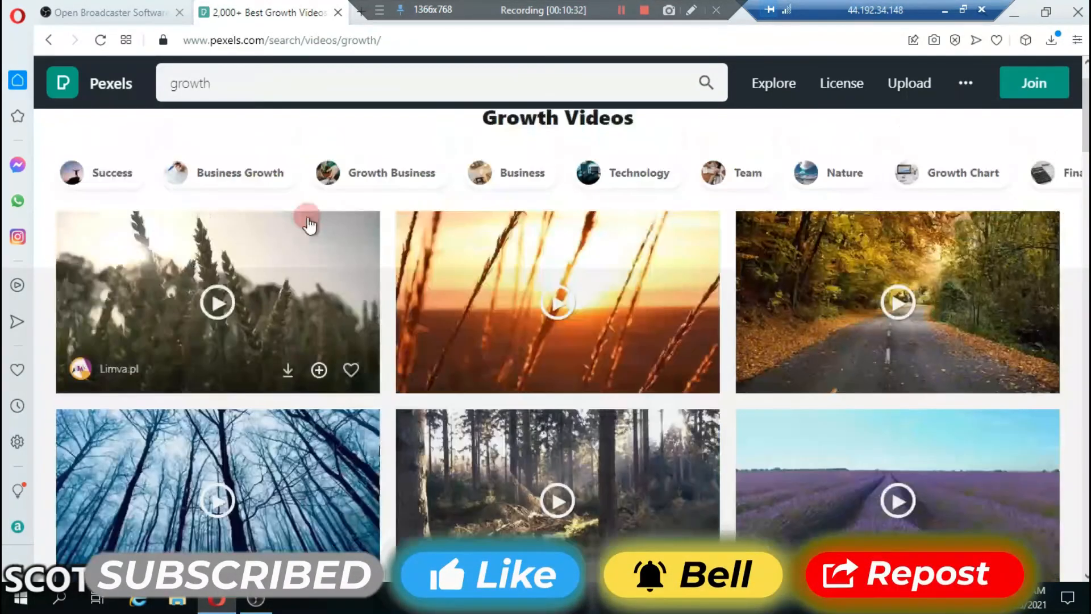
scroll(321, 267, up, 2)
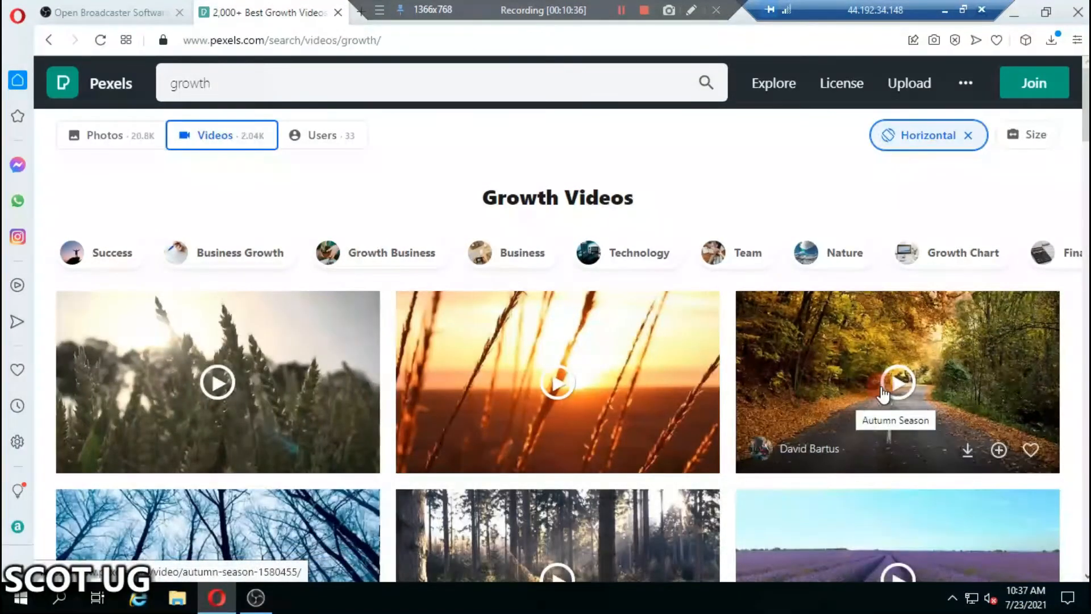
click(966, 410)
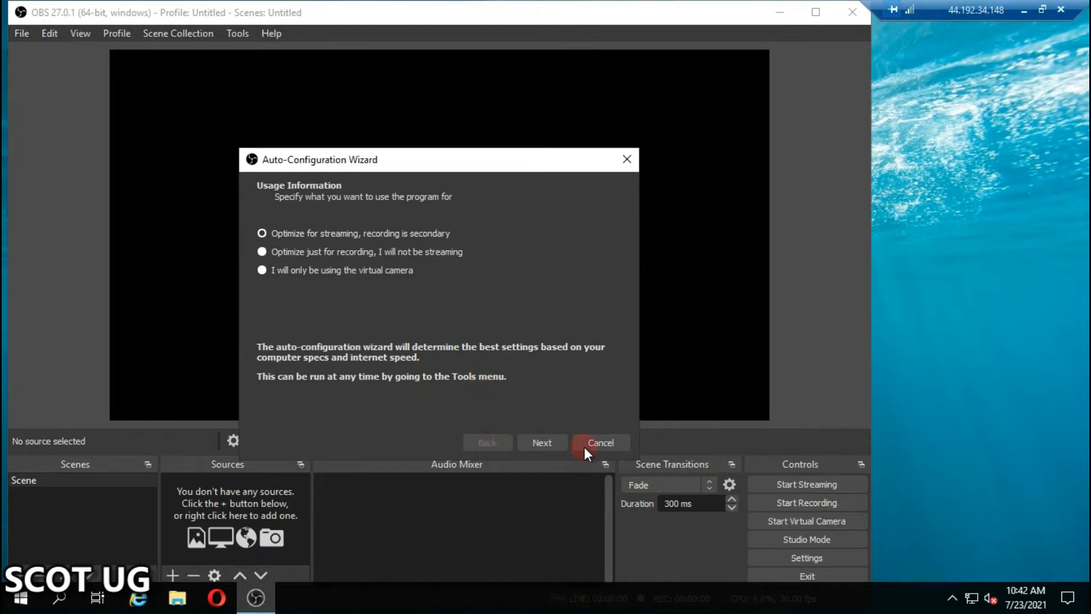
In the OBS Auto-Configuration Wizard, keep streaming optimization and set the base canvas resolution to 1920x1080 and FPS to 30
click(558, 442)
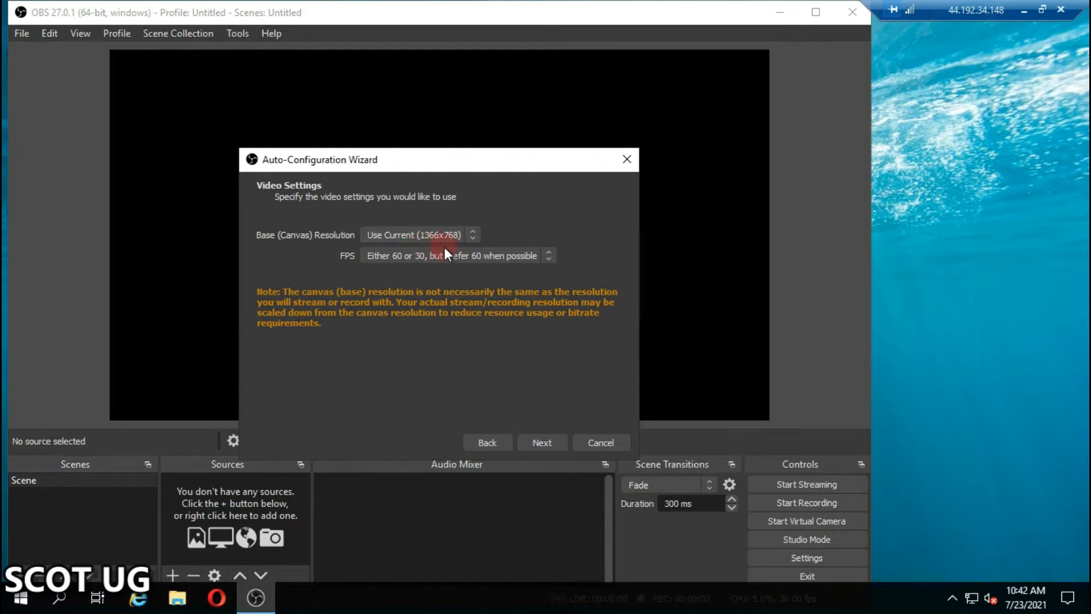
click(472, 239)
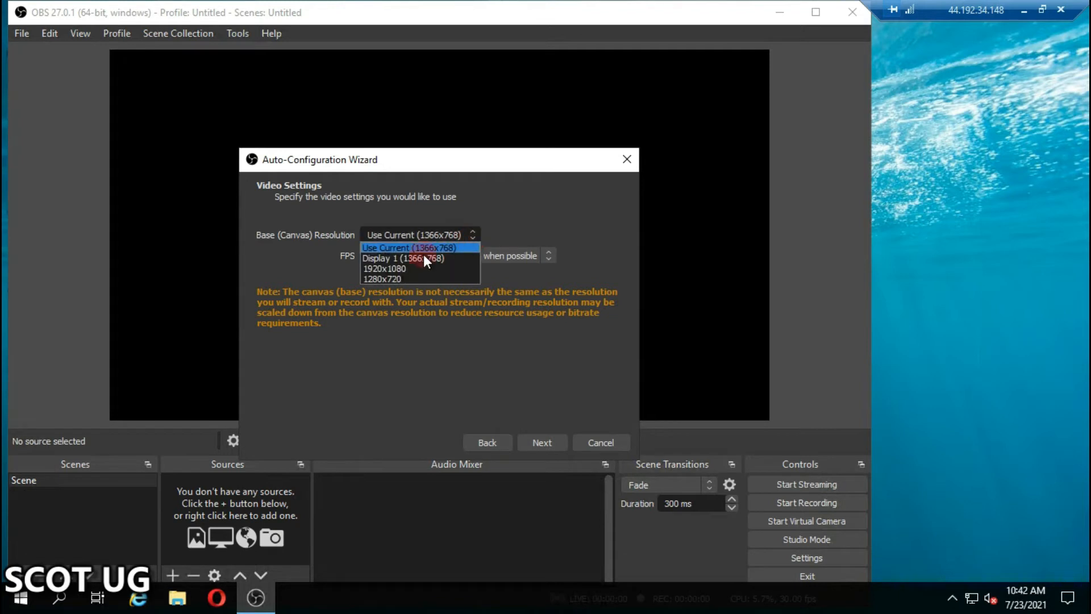
click(407, 268)
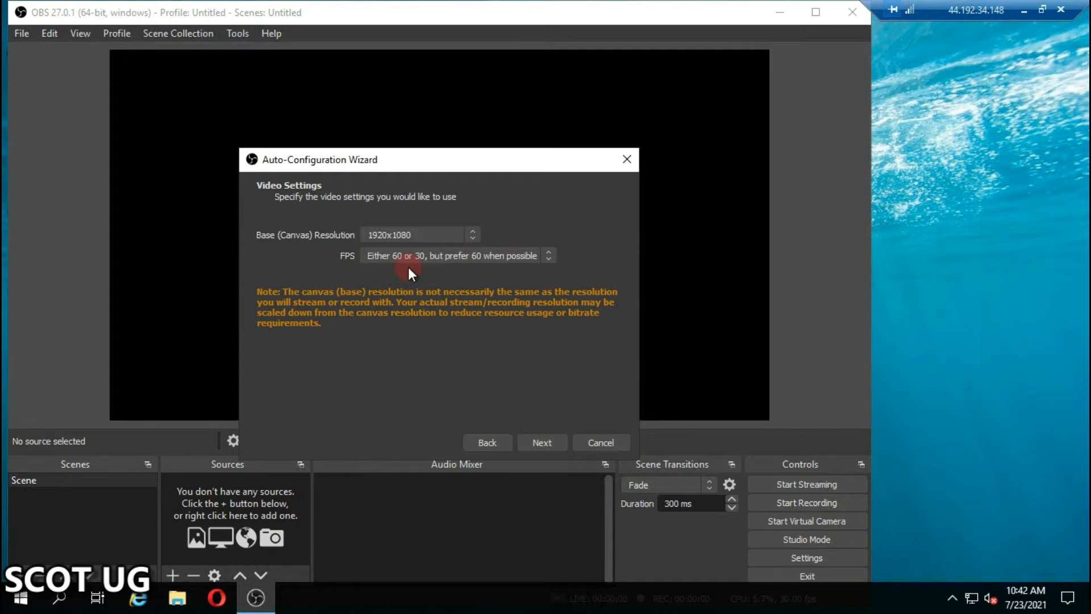
click(516, 259)
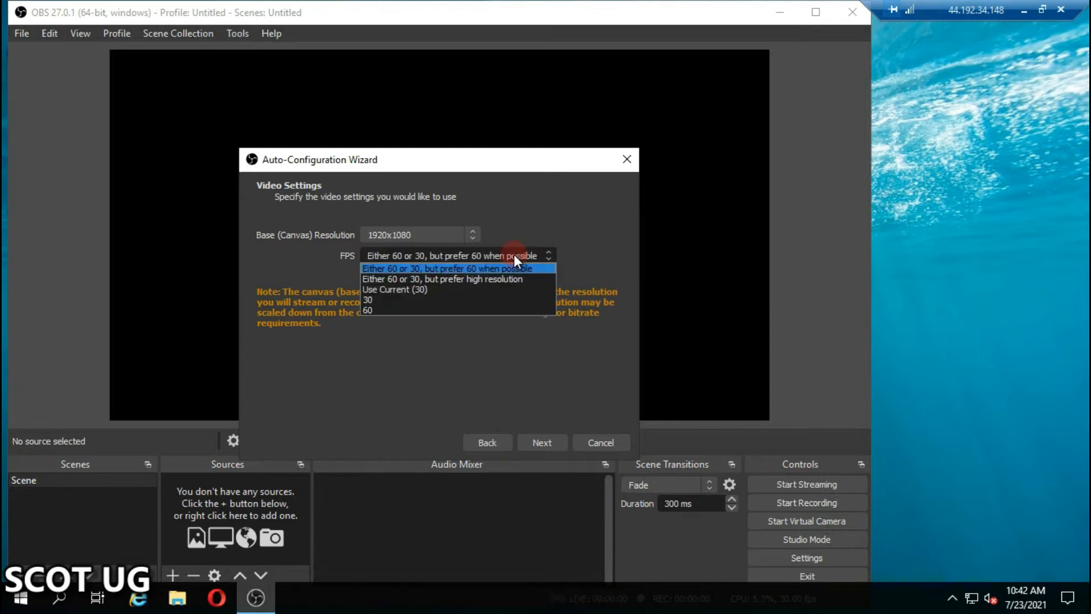
click(379, 300)
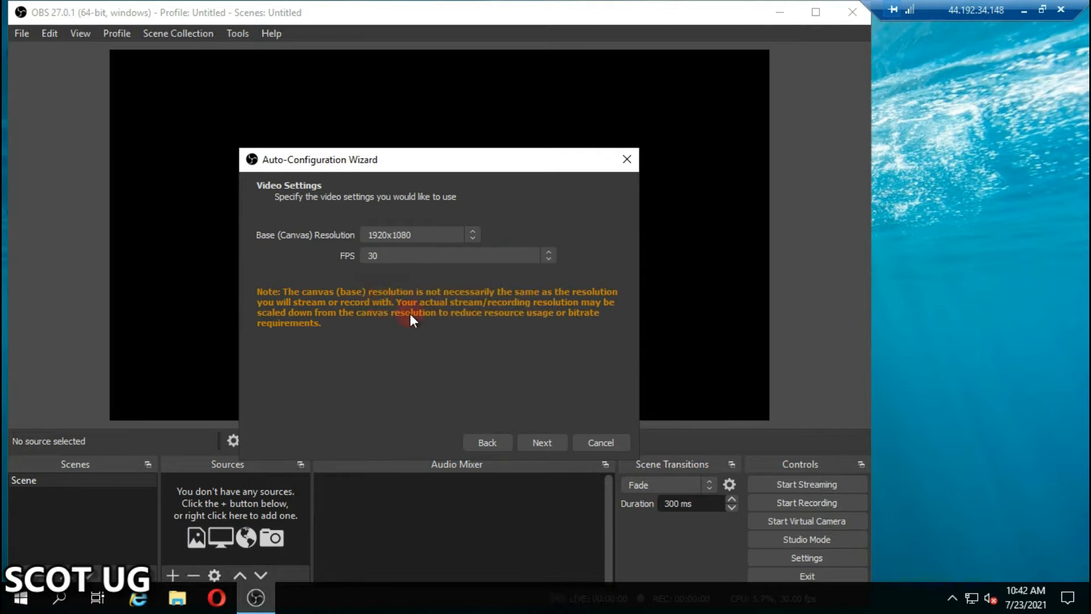
Continue to the wizard's stream information and choose YouTube - RTMPS as the streaming service
click(550, 438)
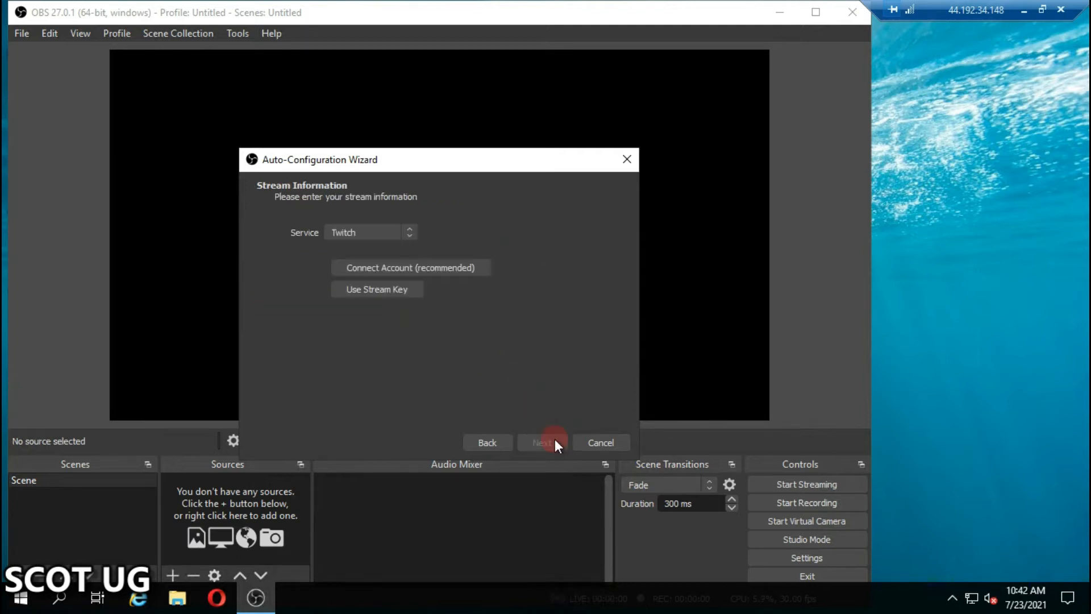
click(365, 233)
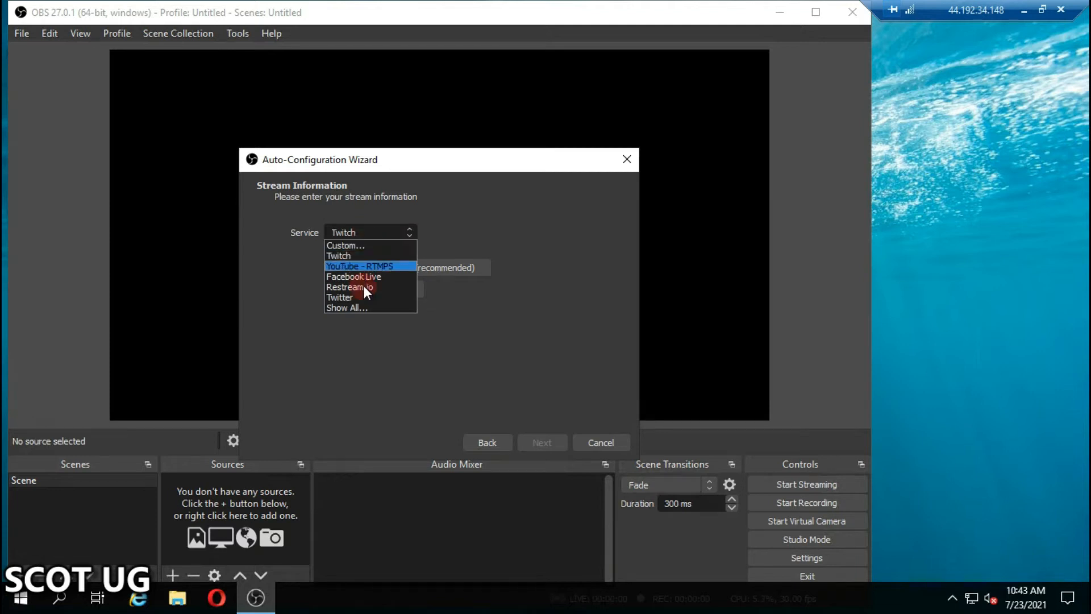
click(364, 270)
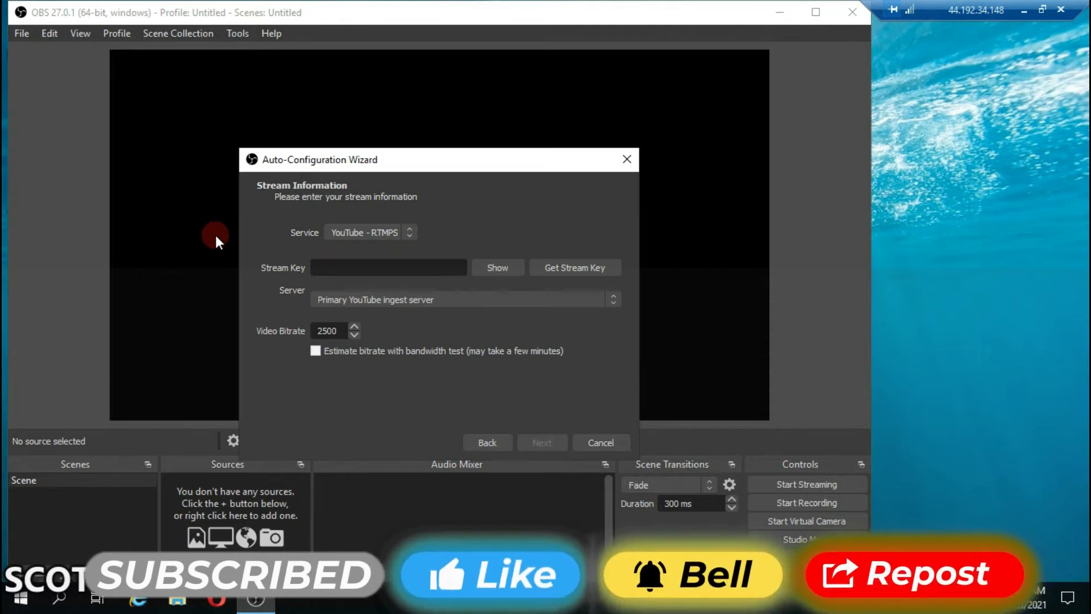
Leave the remote desktop for the local Opera browser and select the web address of the Ohbubble page for replacement
click(1043, 11)
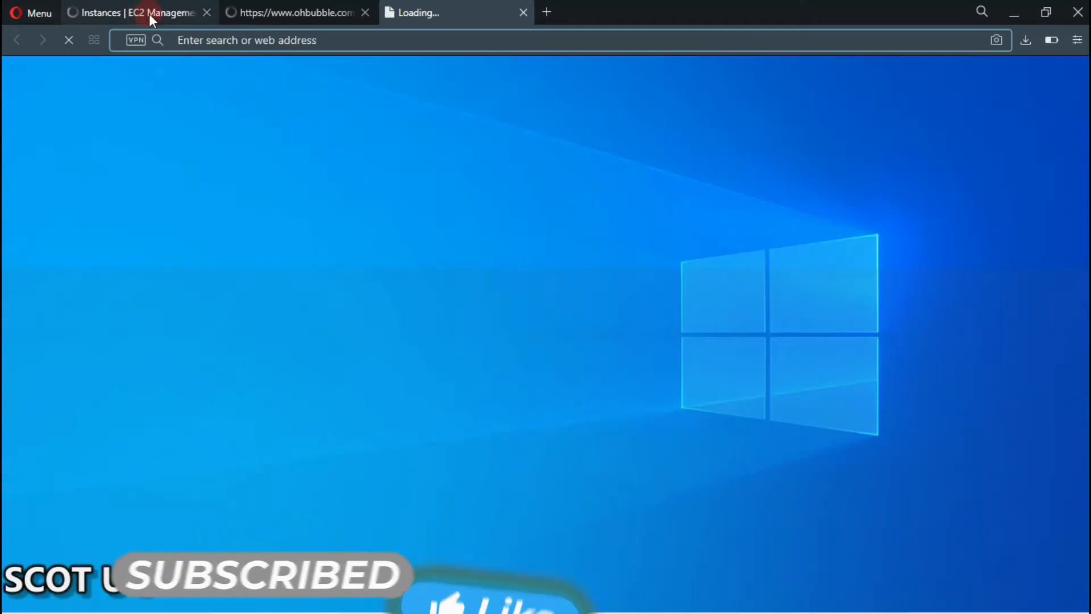
click(147, 12)
click(267, 8)
click(289, 39)
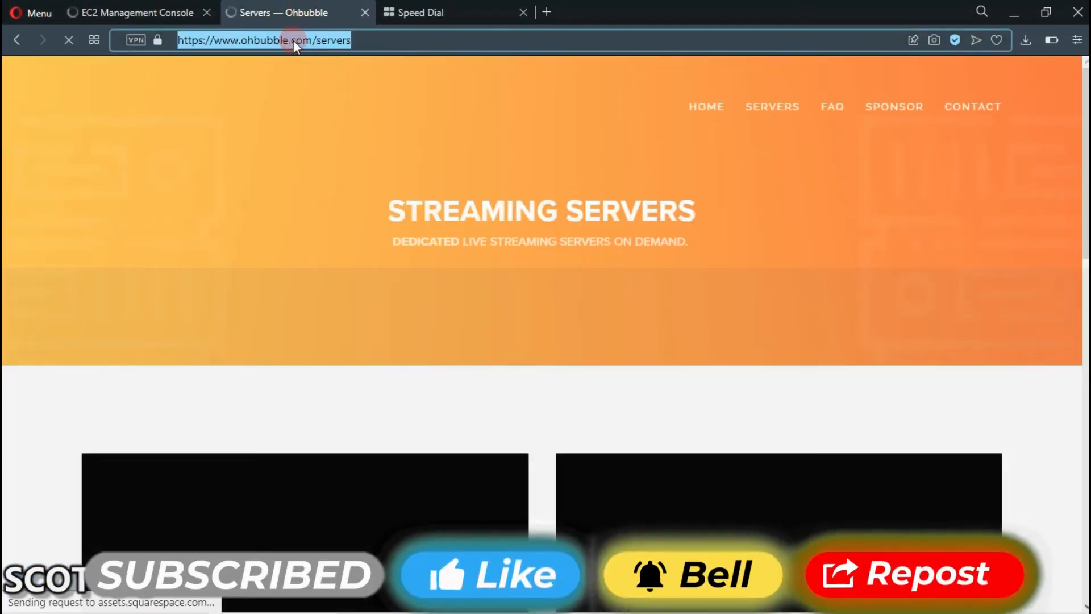
text(st)
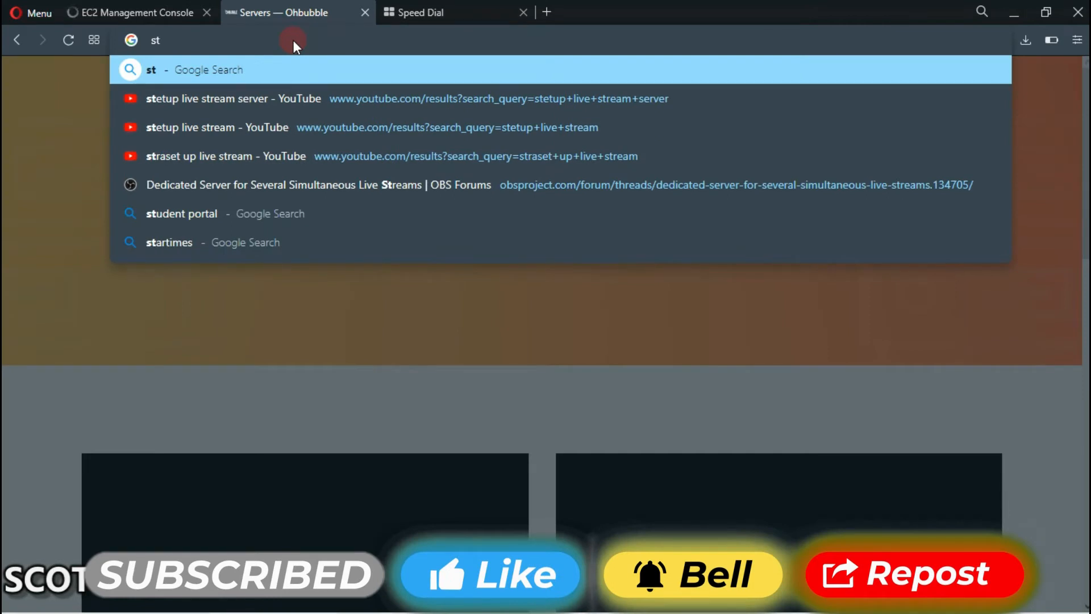
text(ud)
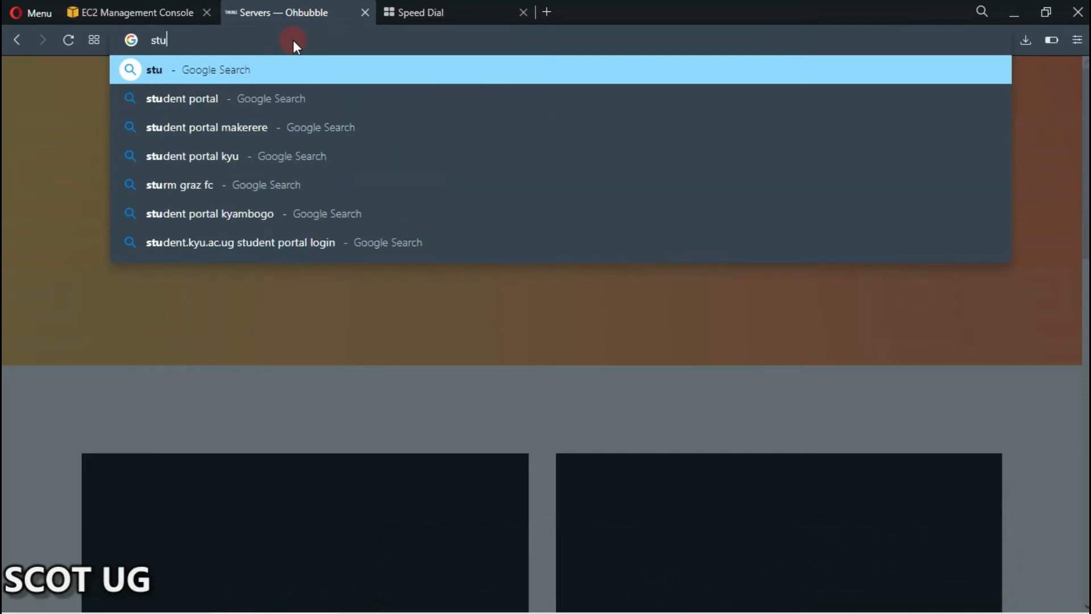
key(BackSpace)
key(BackSpace)
key(BackSpace)
key(BackSpace)
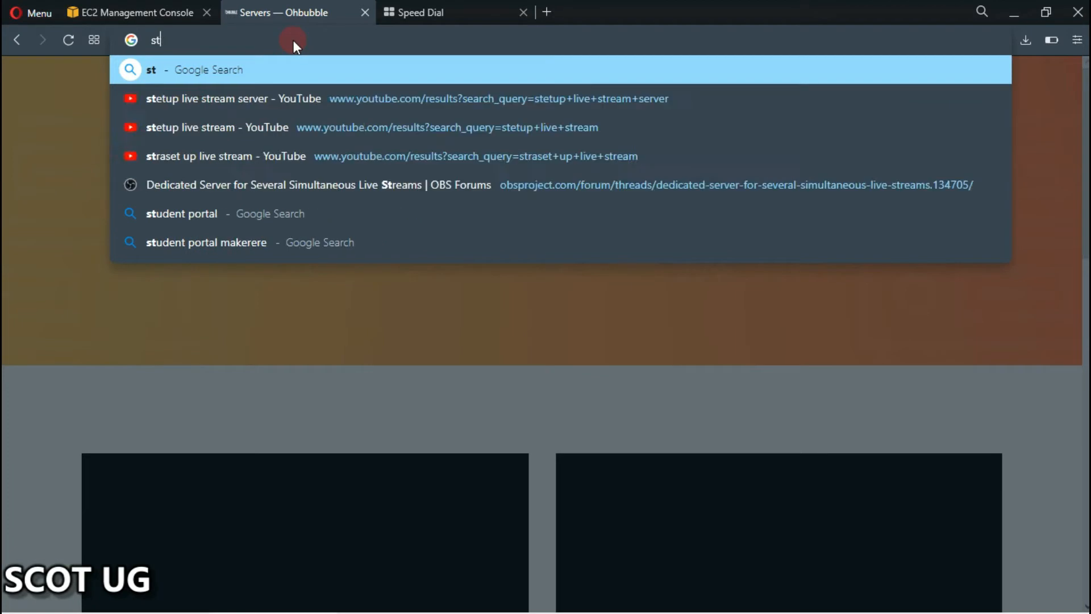
text(you)
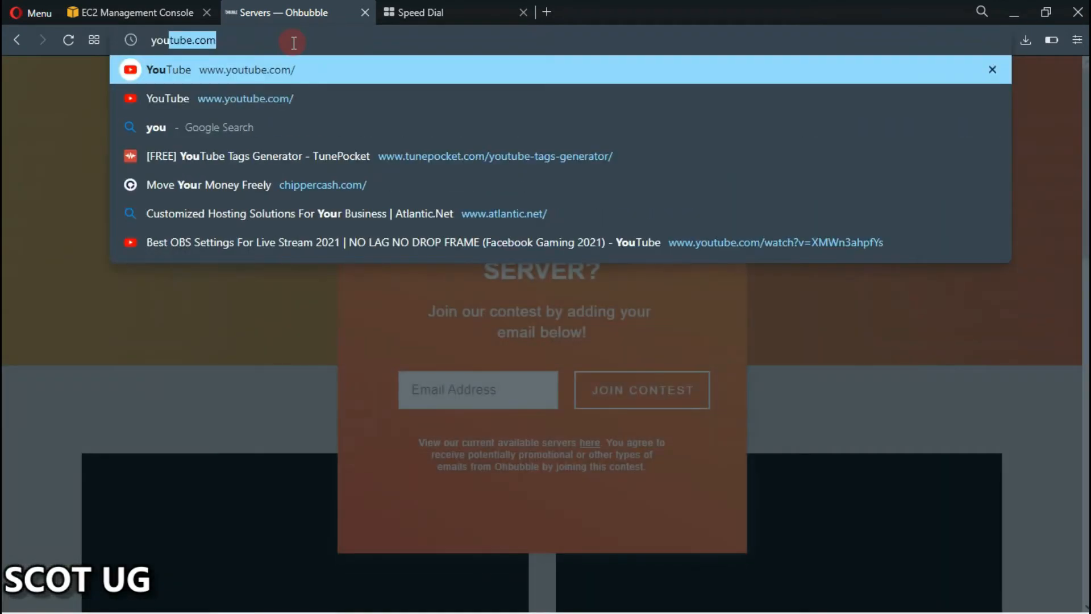
click(286, 100)
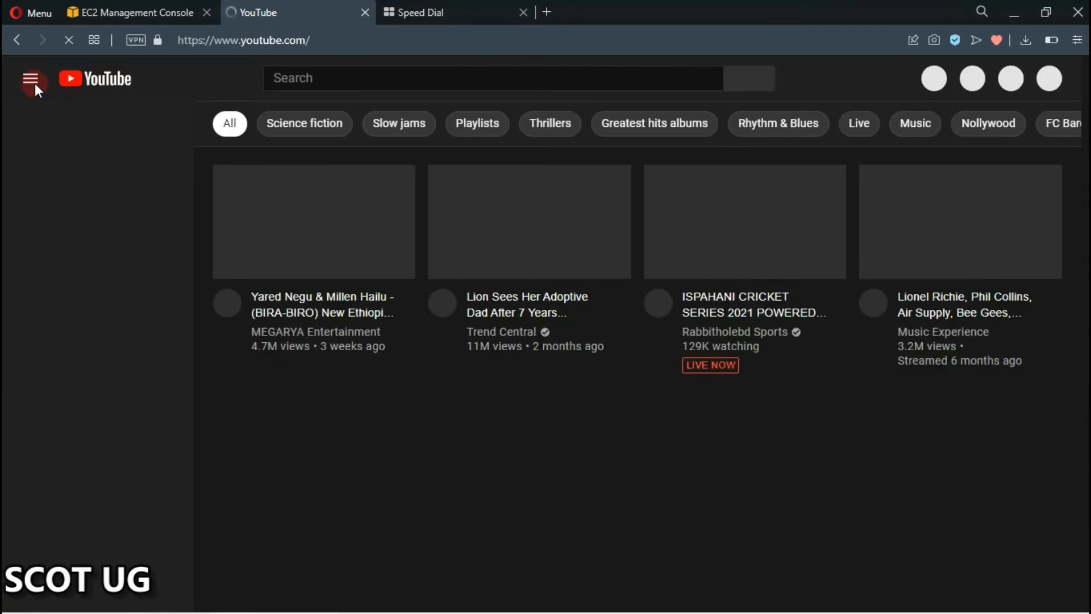
click(35, 83)
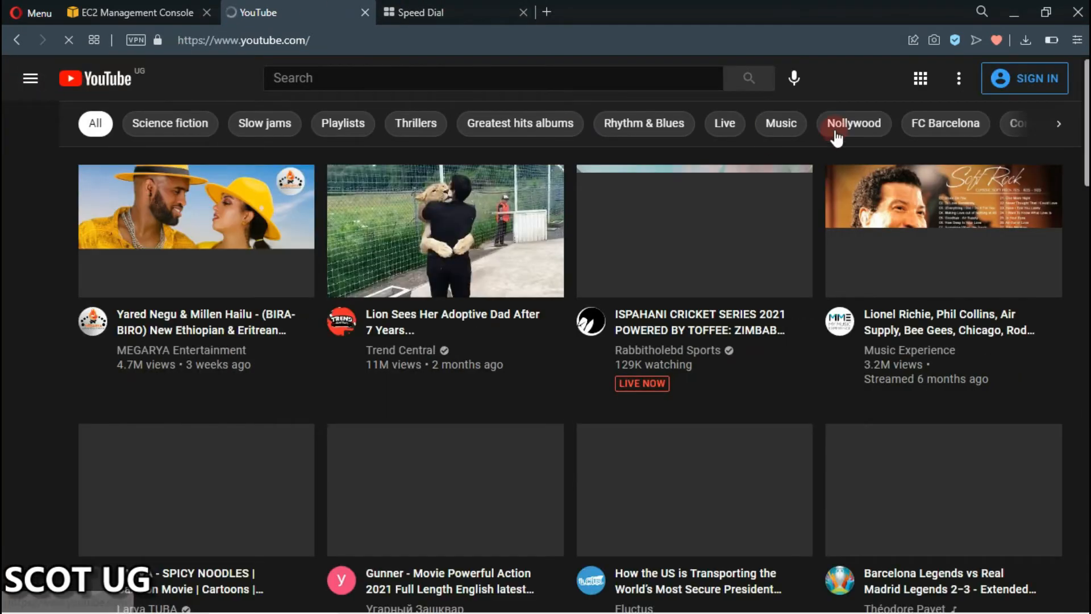
click(1037, 83)
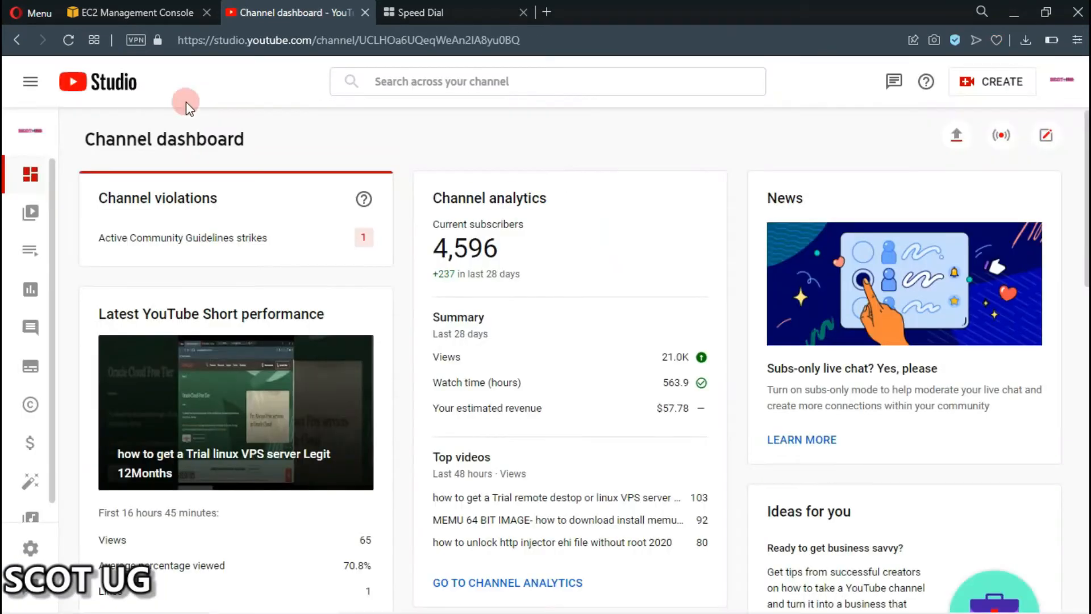
Open the channel's live streaming page and change the stream's title to MY FIRST LIVE STREAM in its settings
click(988, 139)
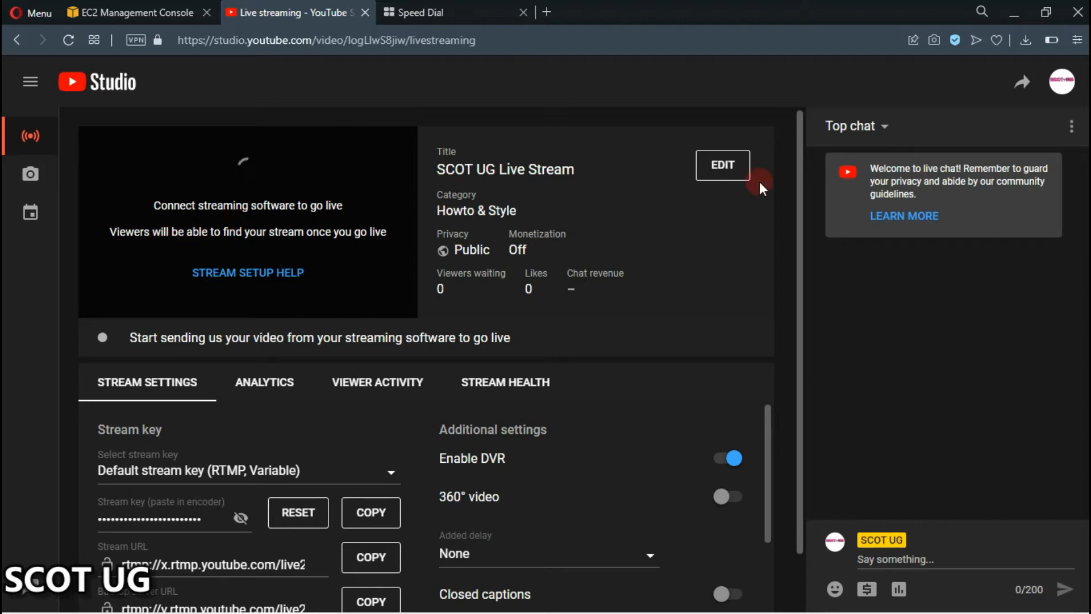
click(729, 174)
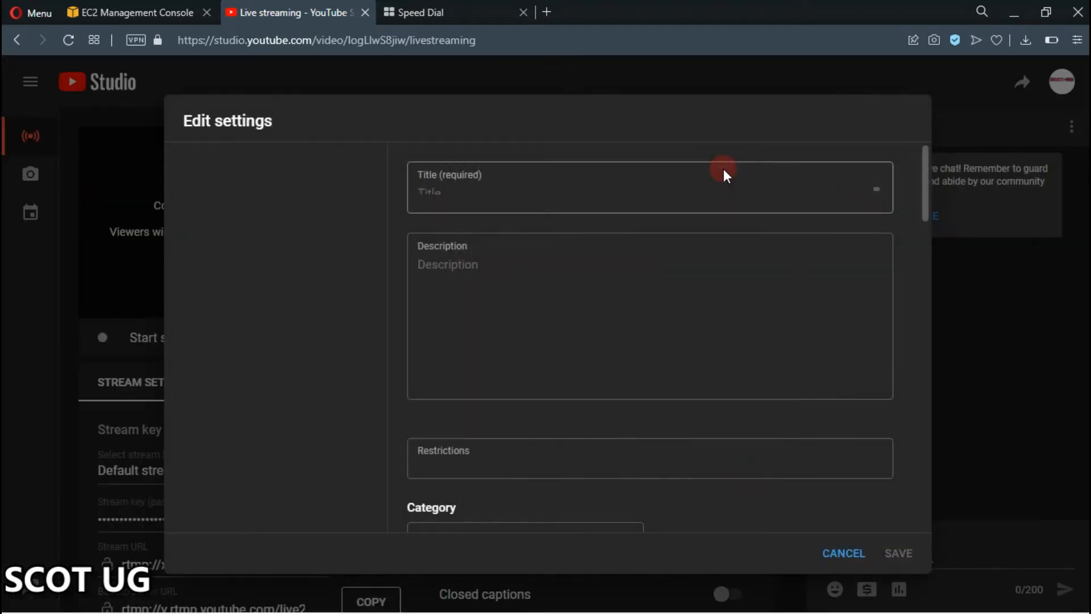
triple_click(458, 200)
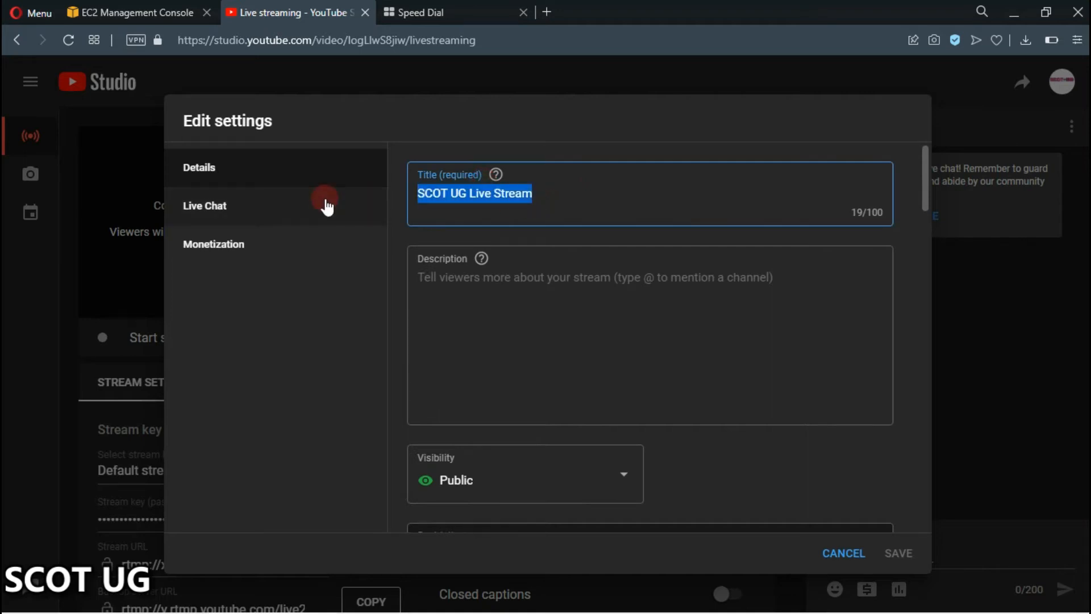
key(BackSpace)
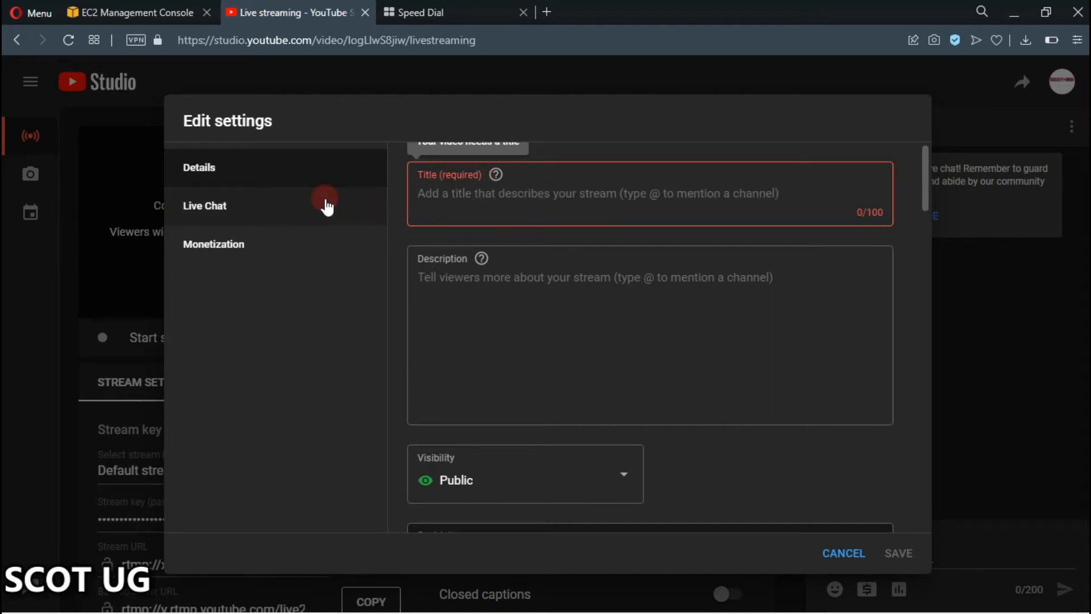
text(MY FIRST LIVE STREAM)
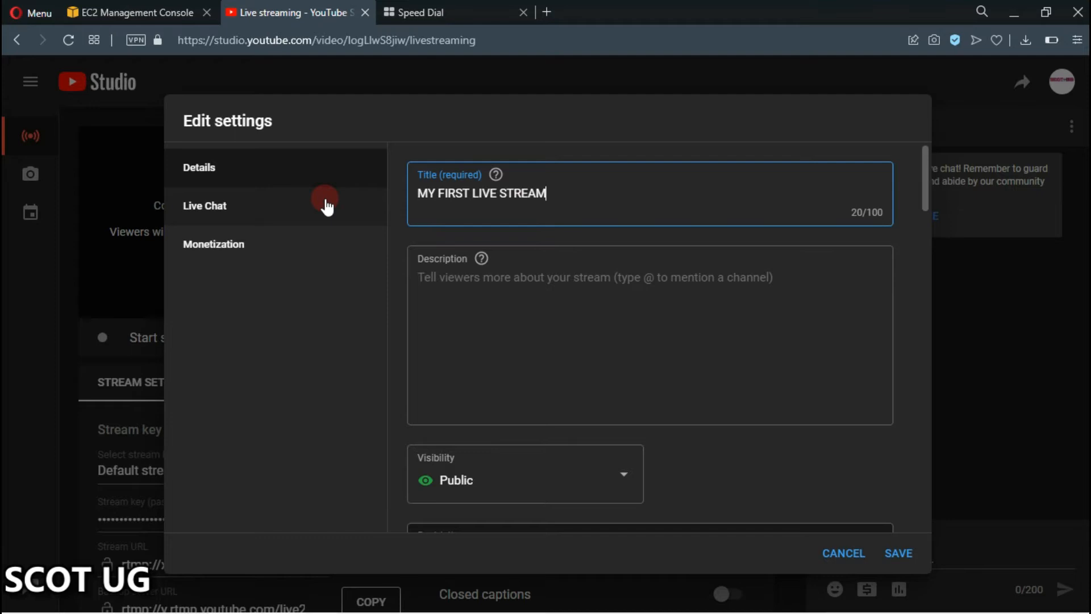
click(509, 299)
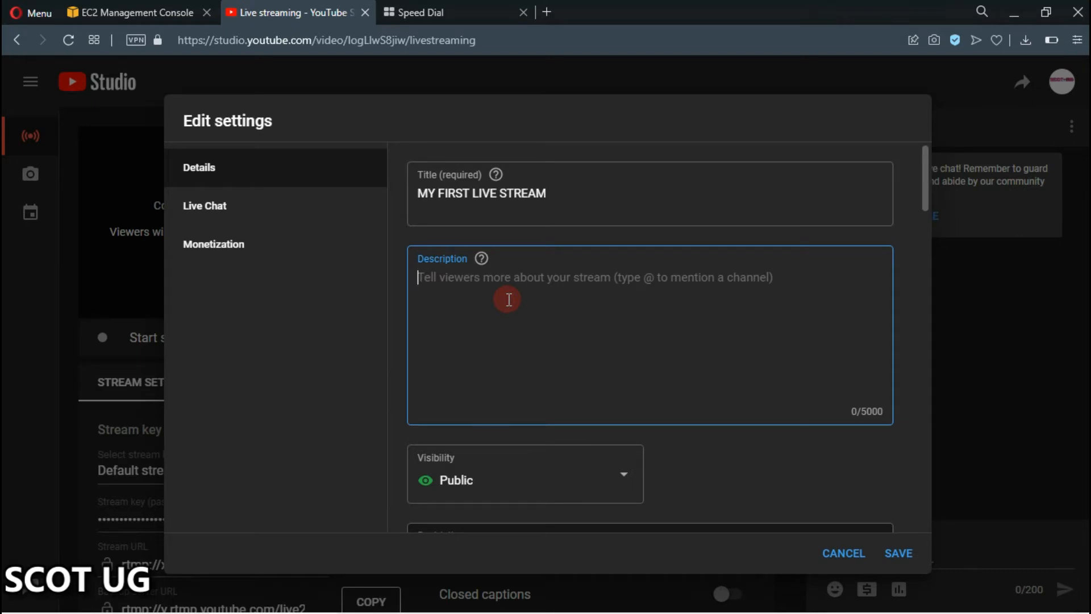
Set the live stream's visibility to Private
scroll(508, 300, down, 3)
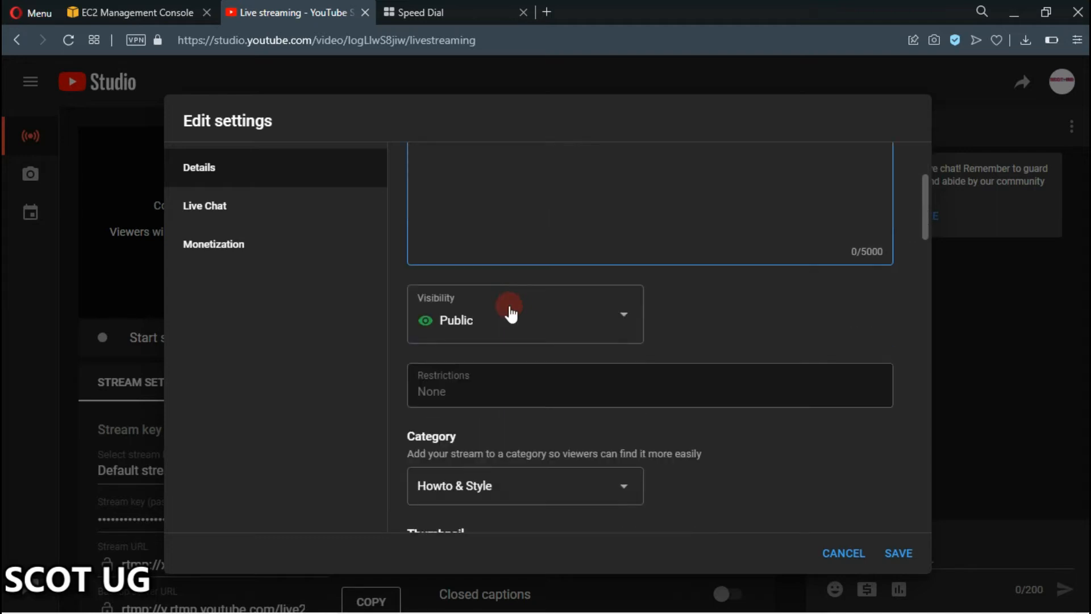
click(530, 319)
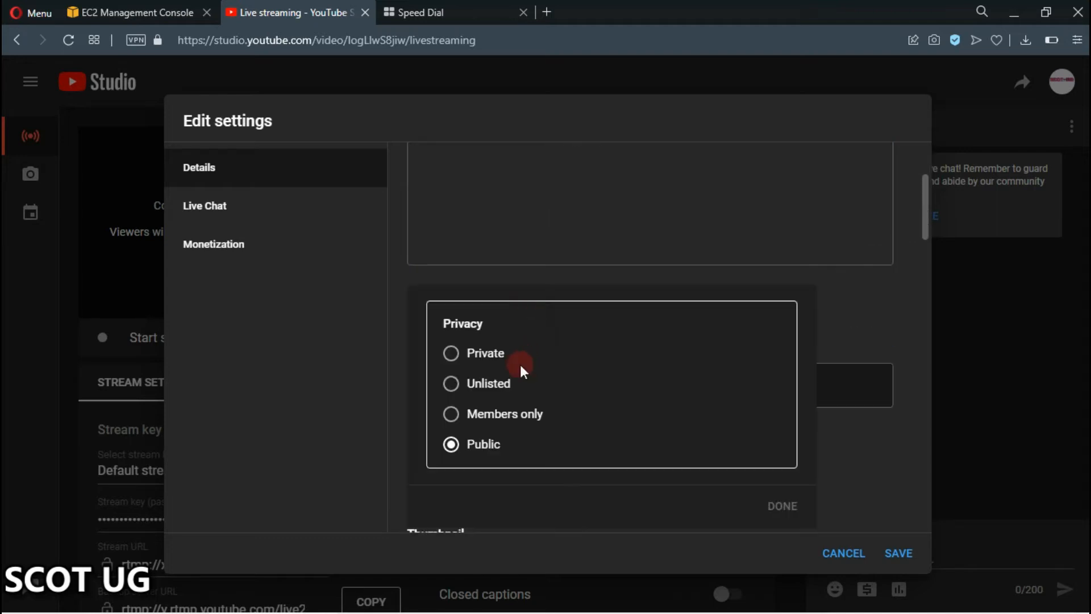
click(452, 354)
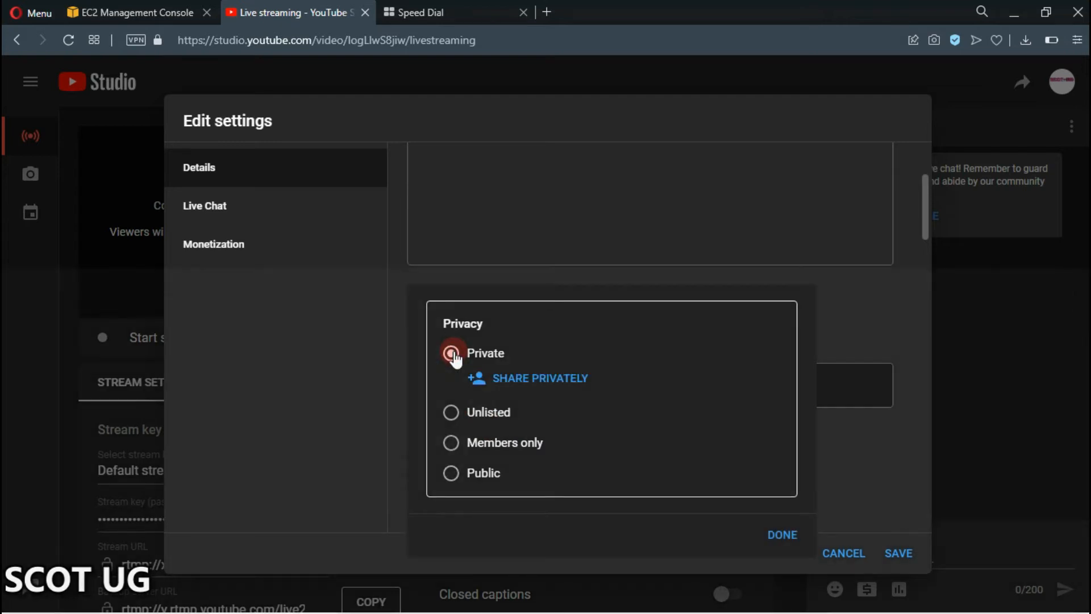
click(451, 412)
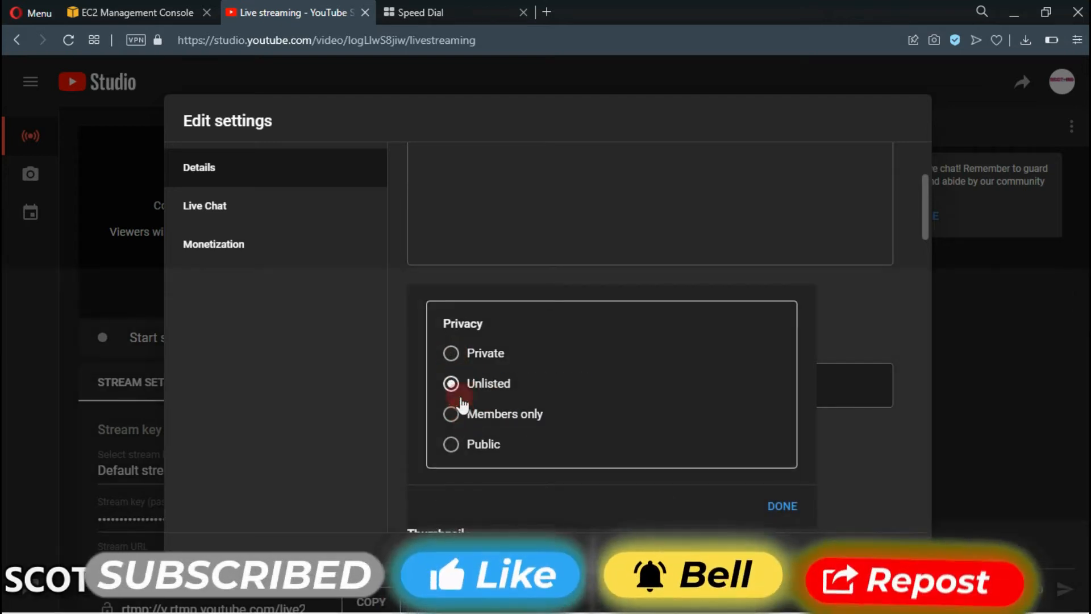
click(458, 364)
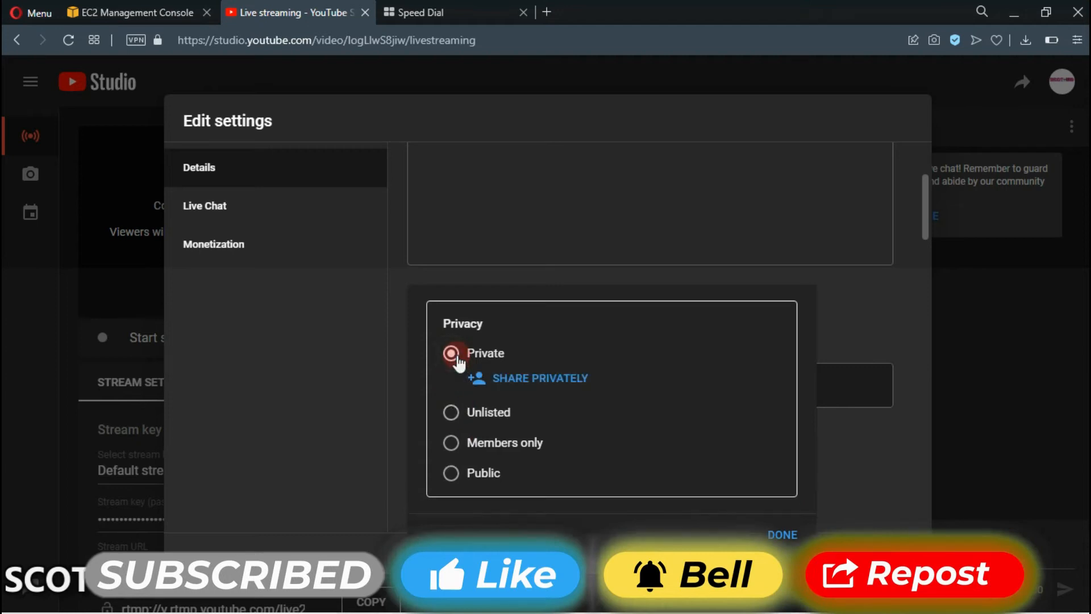
click(779, 534)
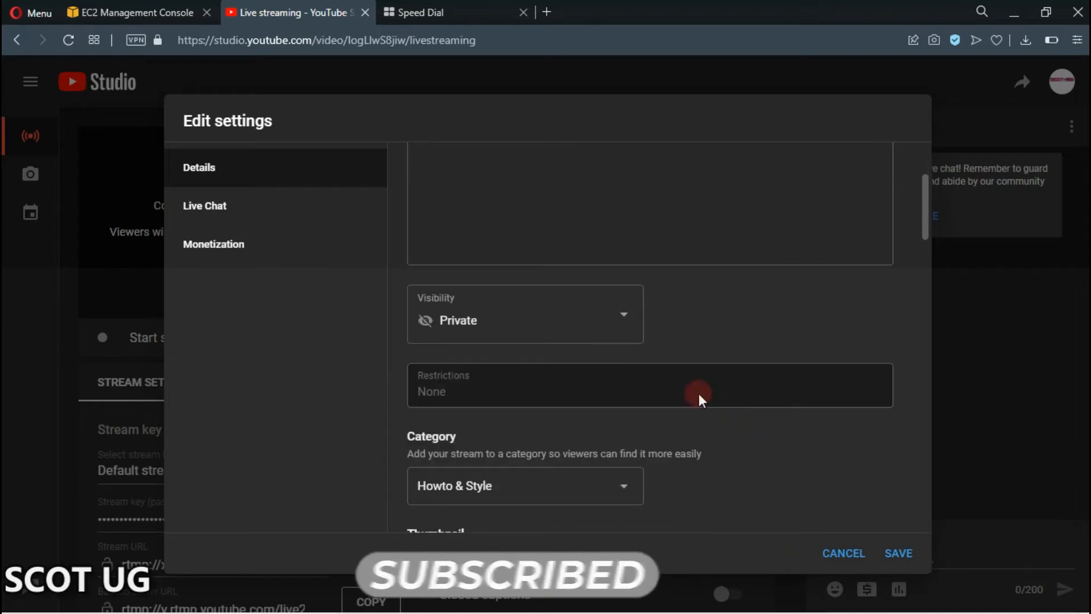
Examine the stream's category choices and the thumbnail, playlist and audience sections of its details
scroll(589, 293, up, 3)
scroll(589, 293, down, 4)
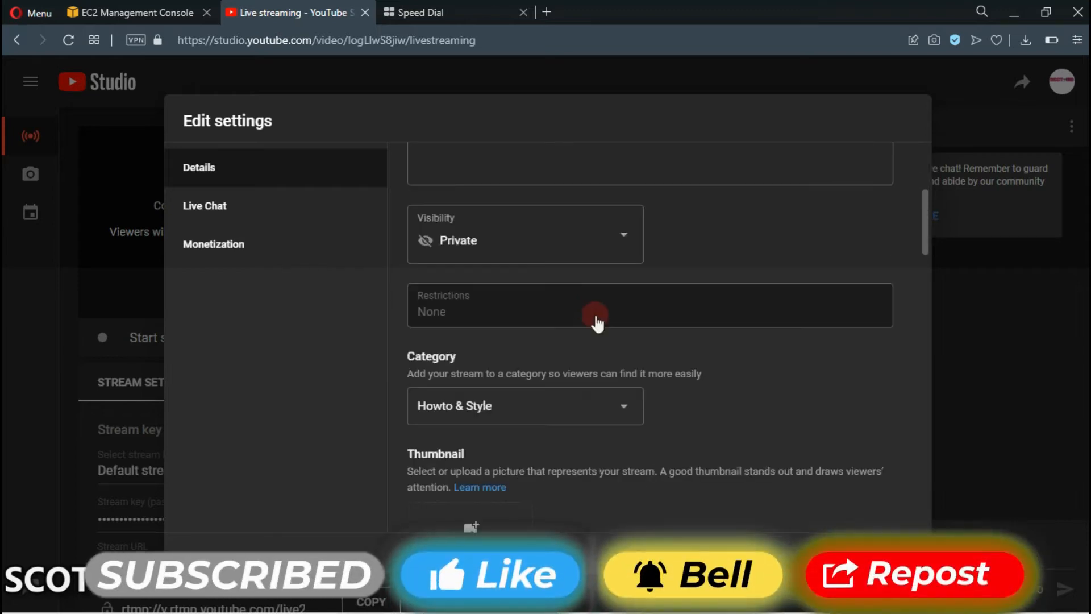
scroll(550, 233, down, 1)
scroll(573, 306, down, 1)
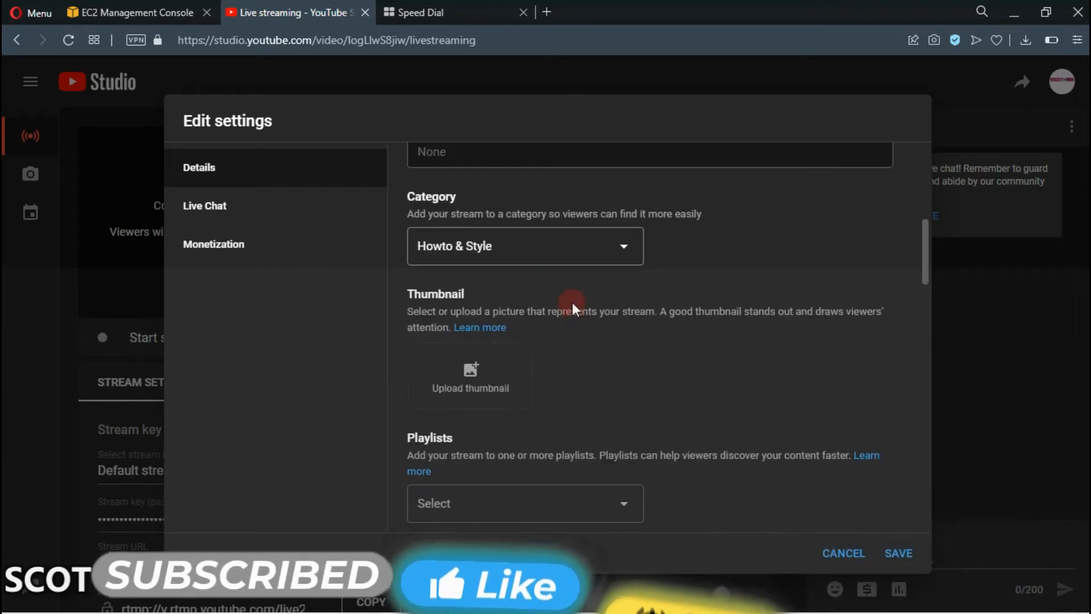
click(588, 243)
scroll(621, 331, down, 2)
click(777, 293)
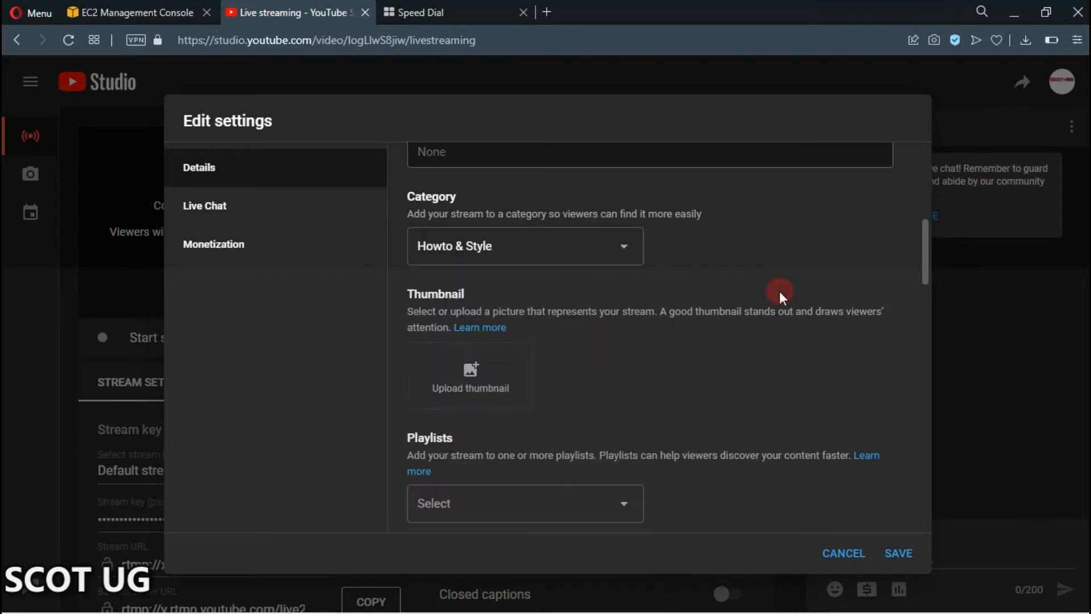
scroll(656, 315, down, 4)
scroll(656, 314, up, 1)
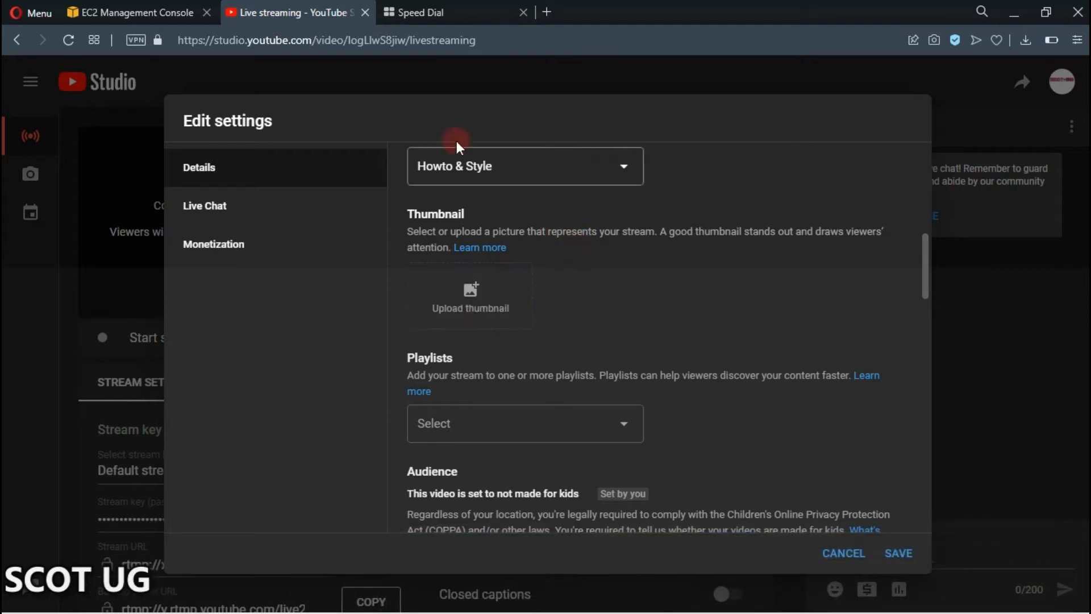
Start a thumbnail upload for the stream and select ewqw.jpg in the THUMNAILS folder on Local Disk (E:)
click(453, 313)
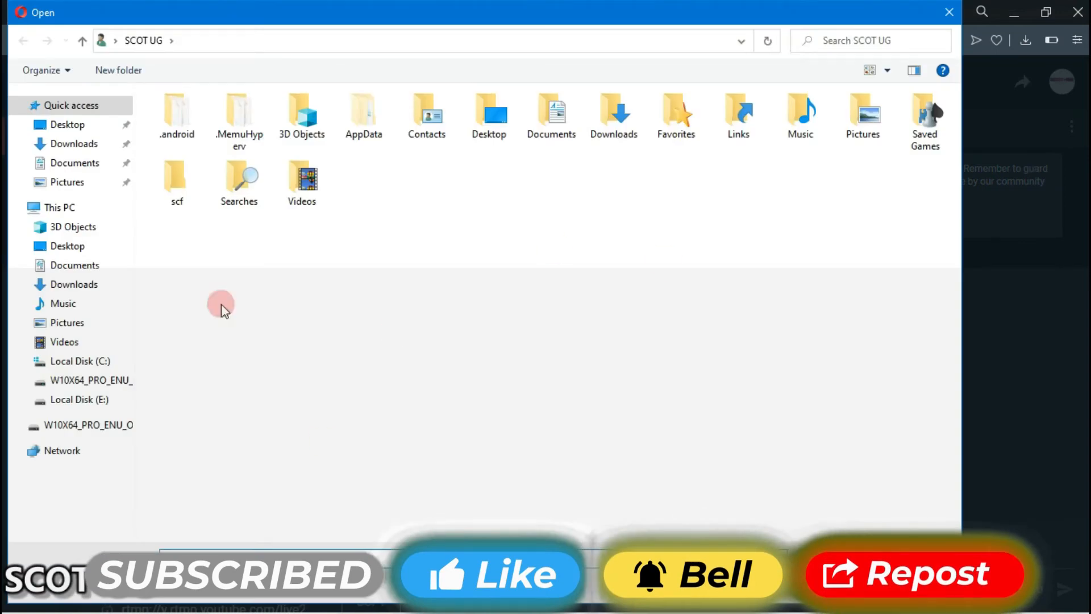
click(74, 207)
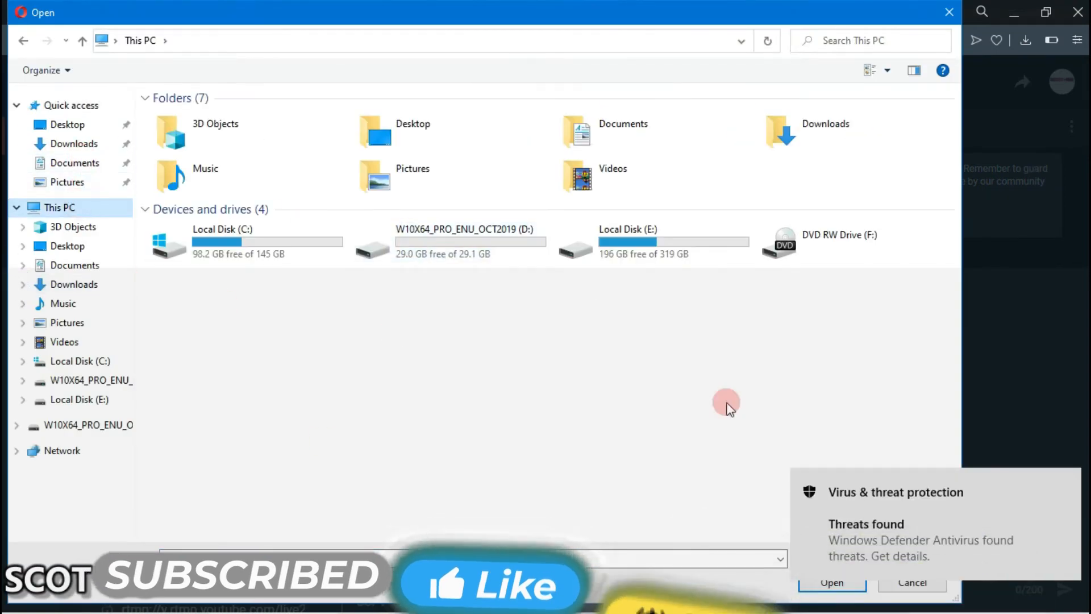
double_click(682, 252)
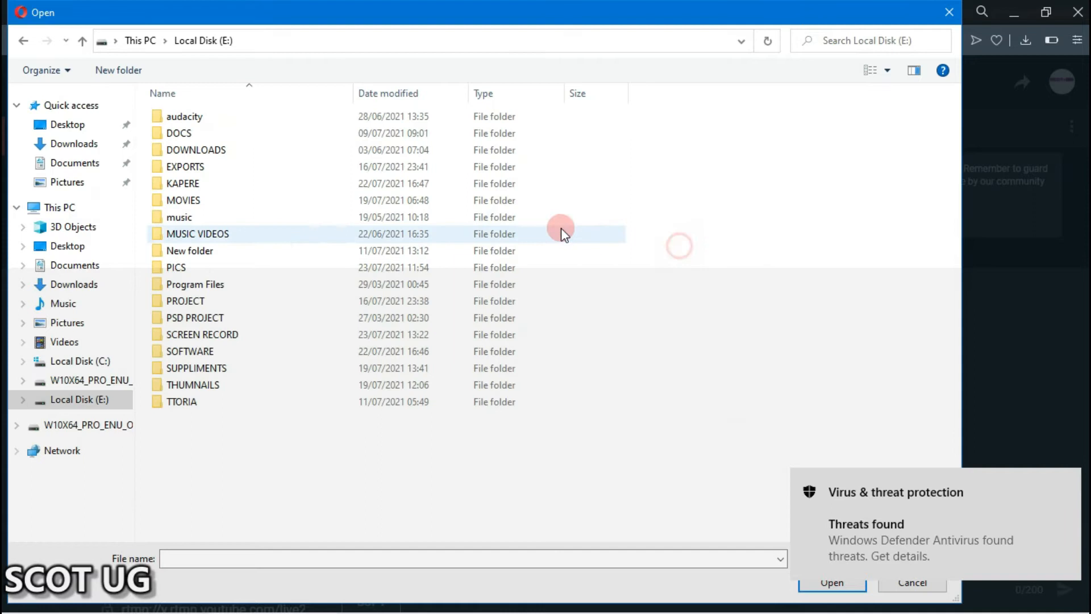
click(244, 382)
double_click(244, 382)
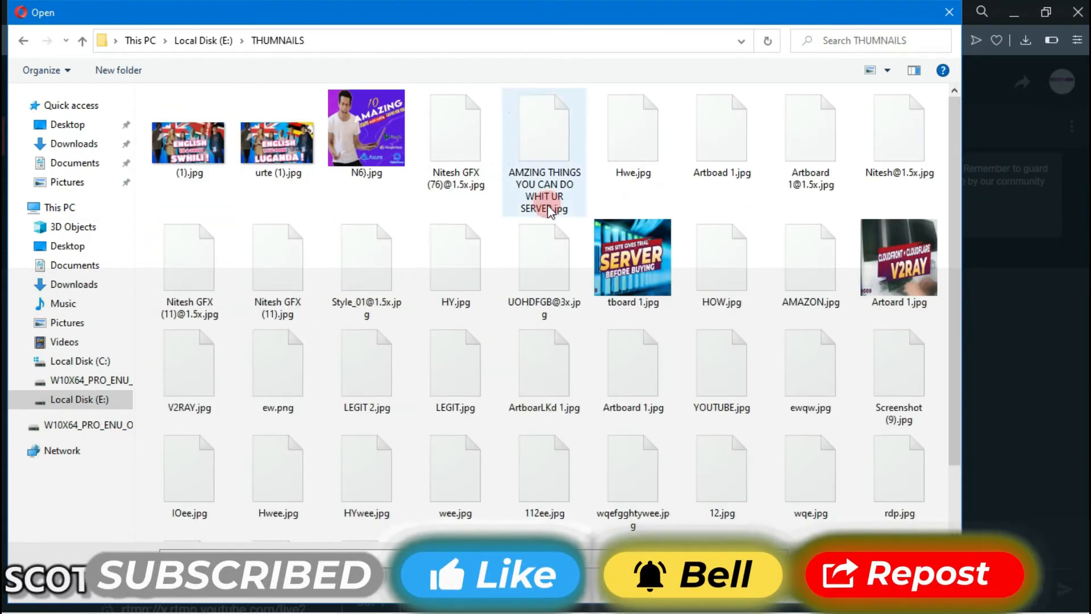
scroll(553, 196, down, 2)
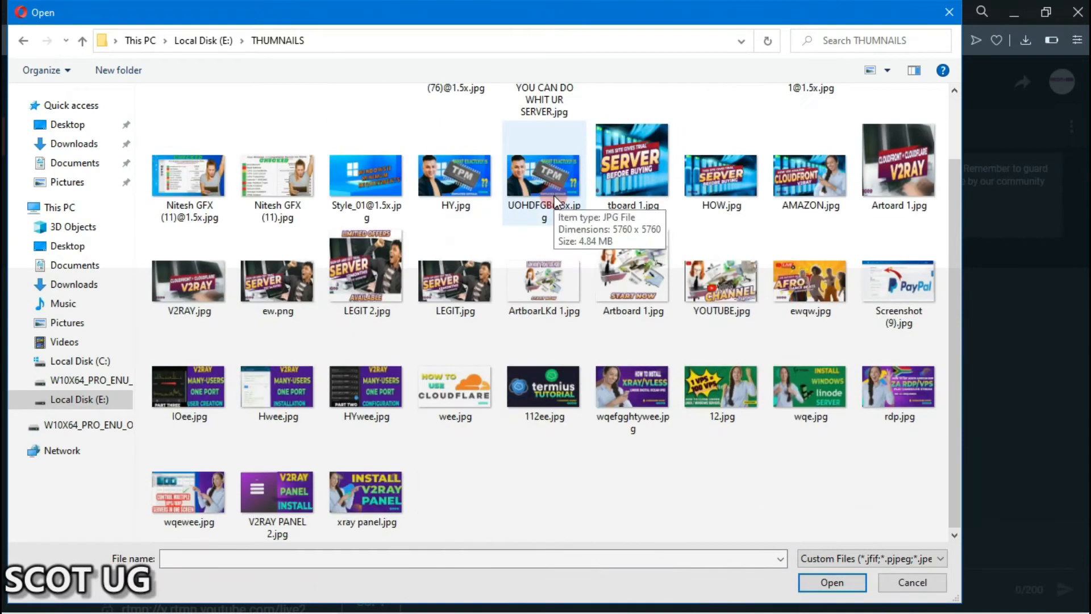
click(796, 298)
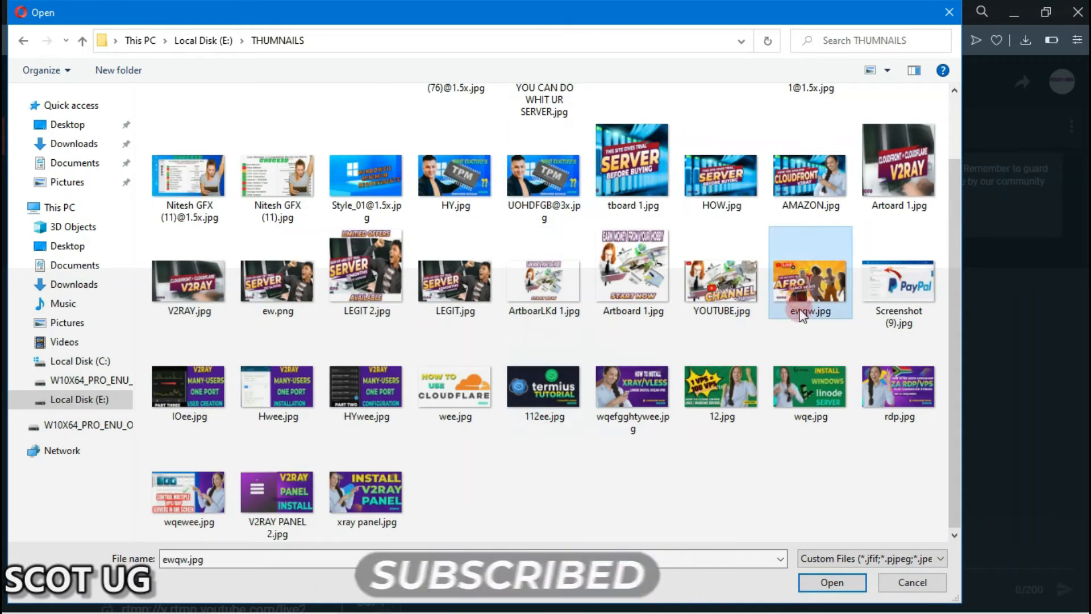
Preview ewqw.jpg at full window size in Photos, close the preview and upload the image as the stream's thumbnail
right_click(839, 295)
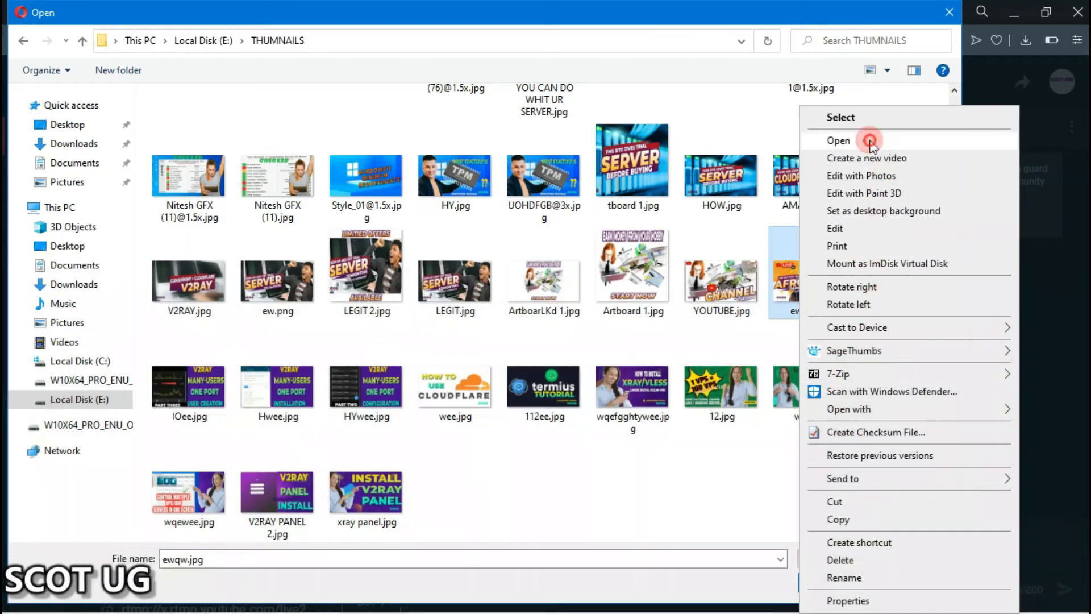
click(878, 141)
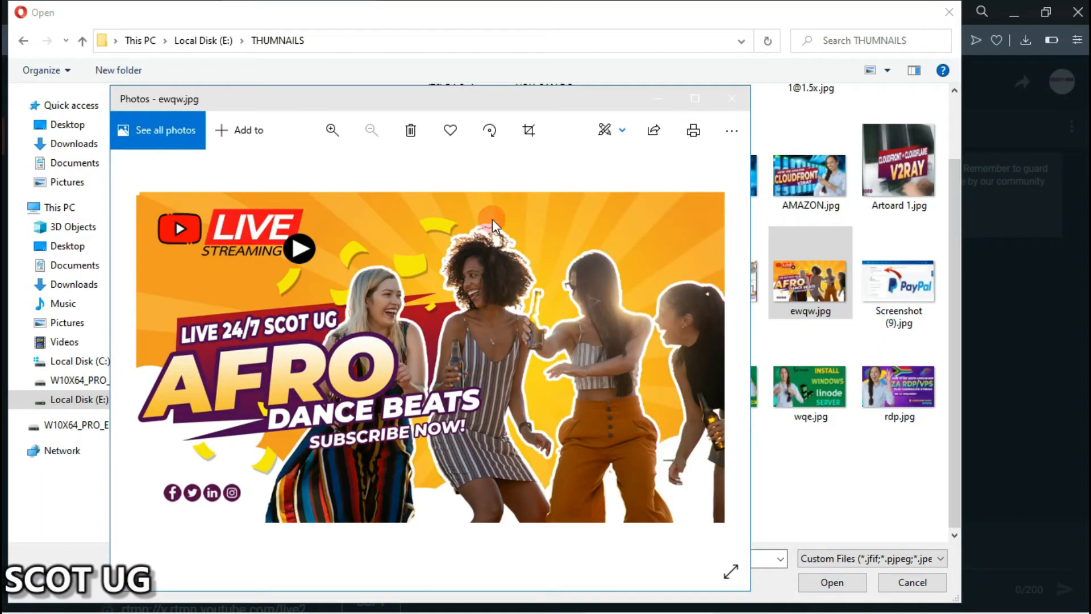
drag(530, 104, 541, 41)
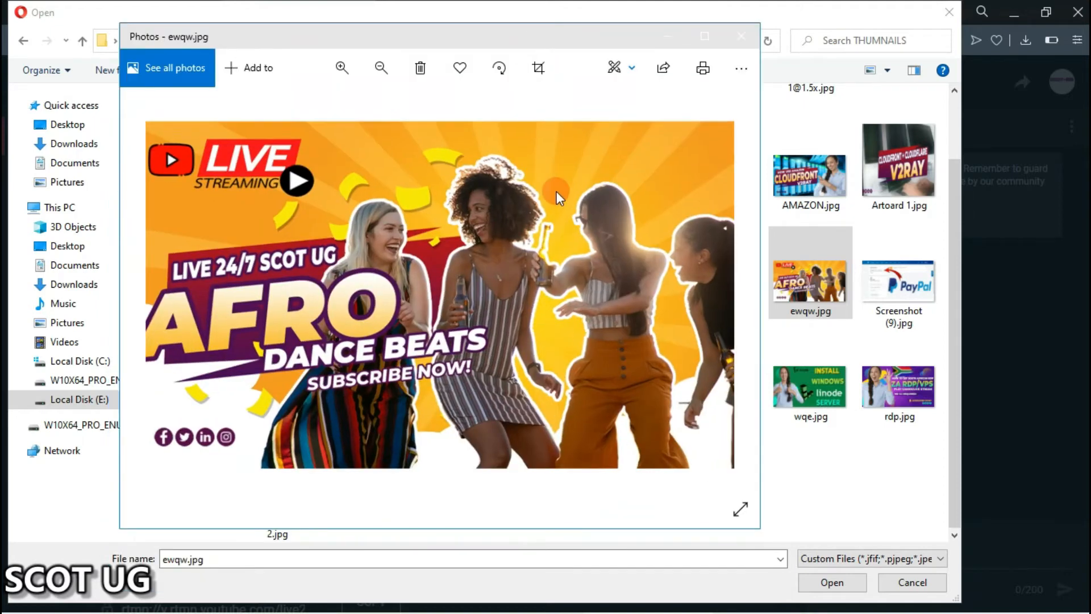
scroll(557, 191, up, 1)
click(706, 39)
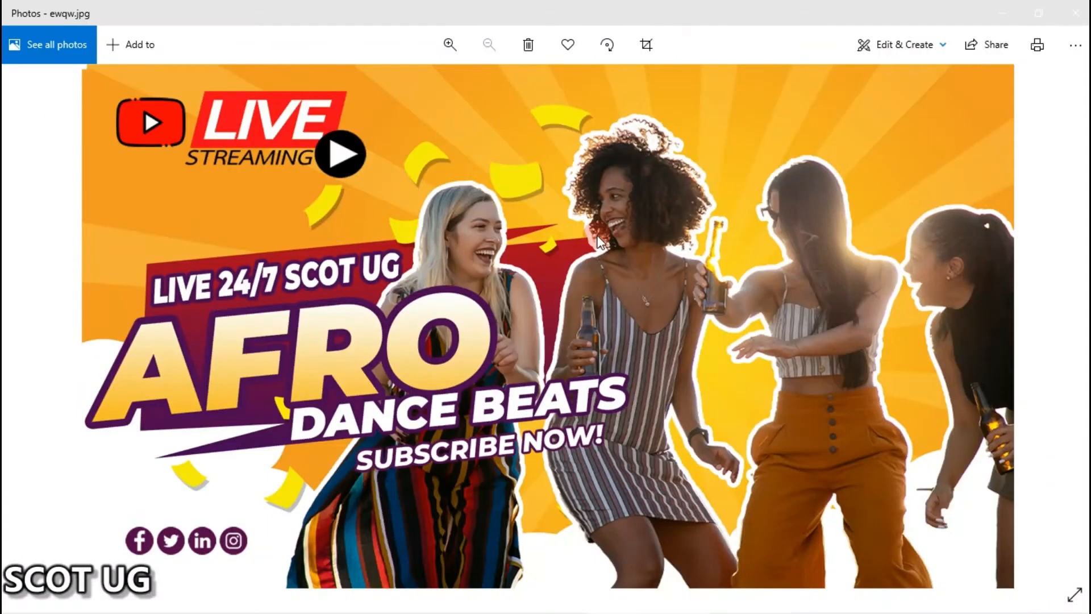
click(1076, 13)
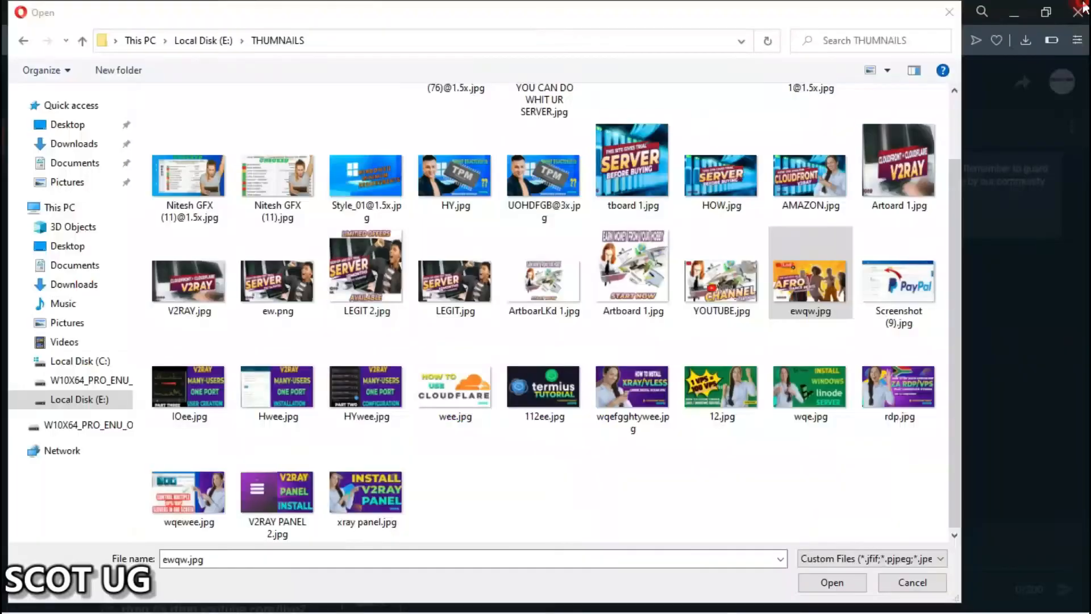
click(832, 583)
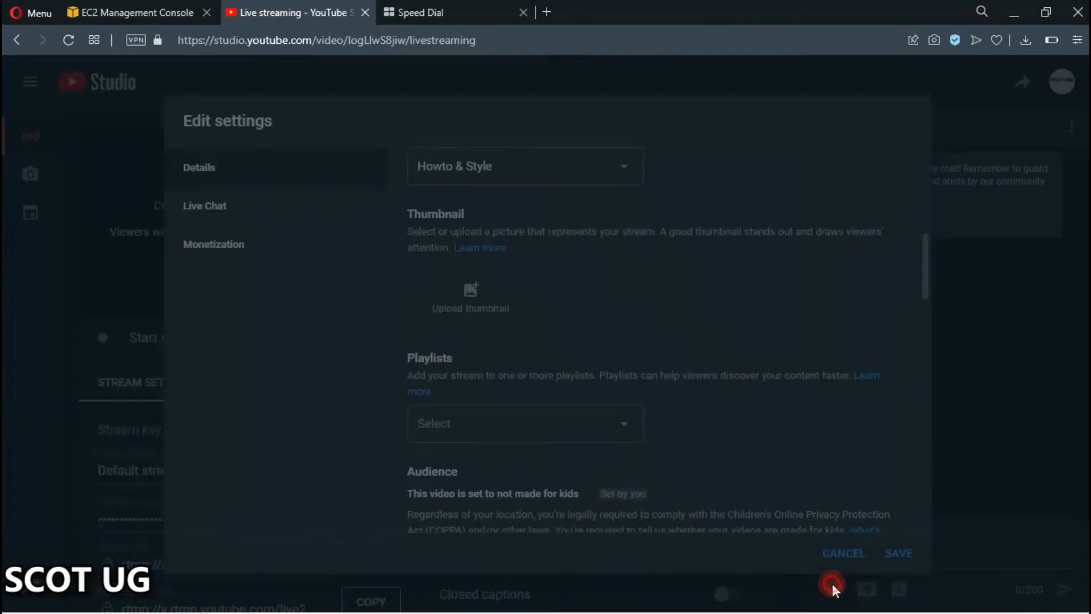
Examine the remaining stream details, including audience, tags, language, license and comments, and the monetization options
scroll(672, 304, down, 4)
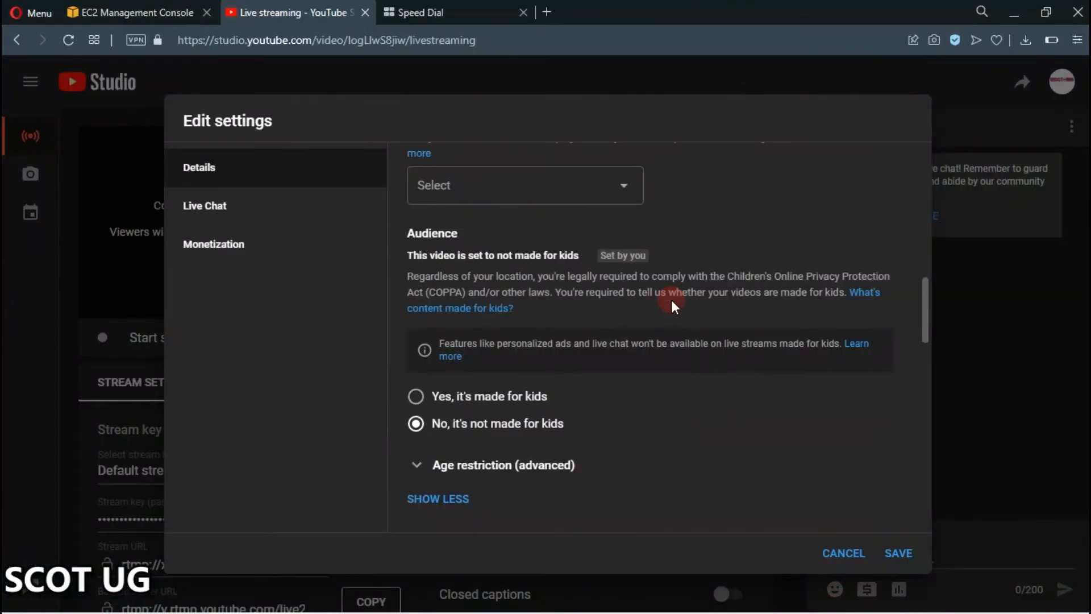
scroll(670, 299, up, 4)
scroll(662, 302, down, 4)
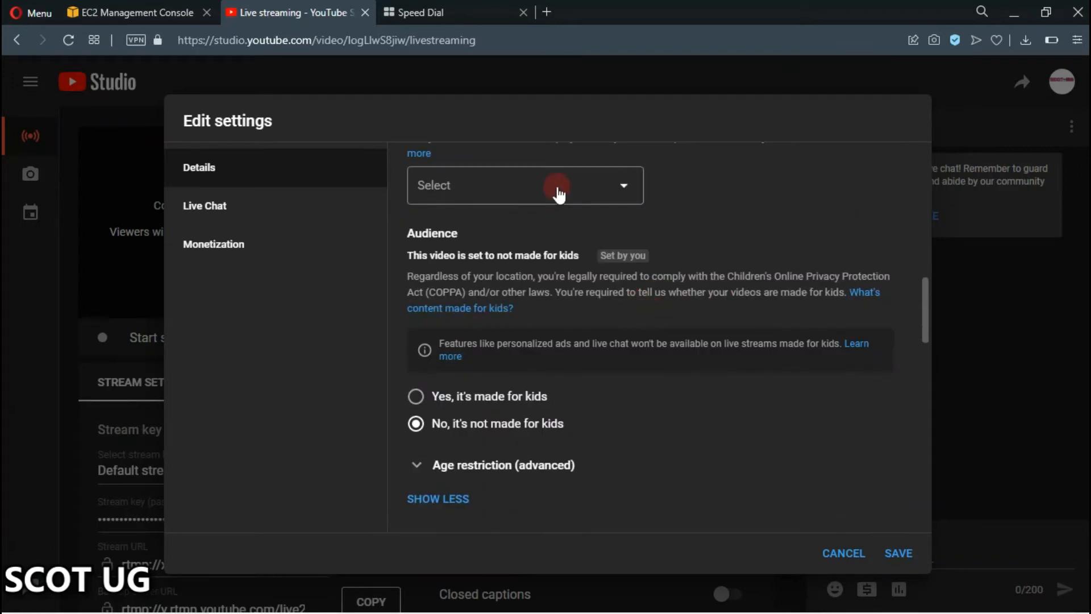
scroll(735, 226, down, 8)
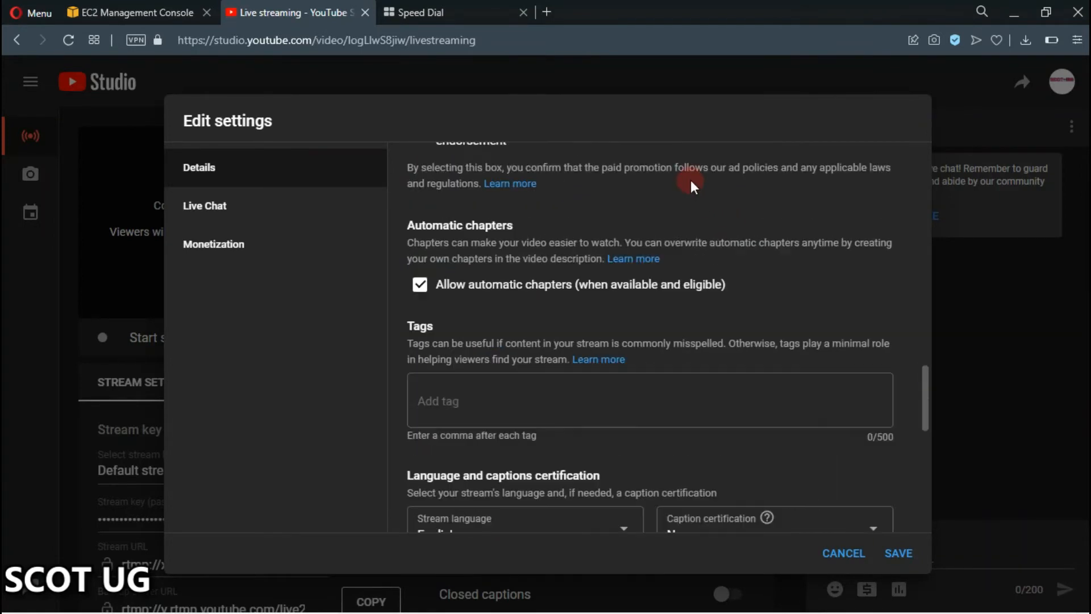
scroll(682, 182, down, 3)
click(605, 239)
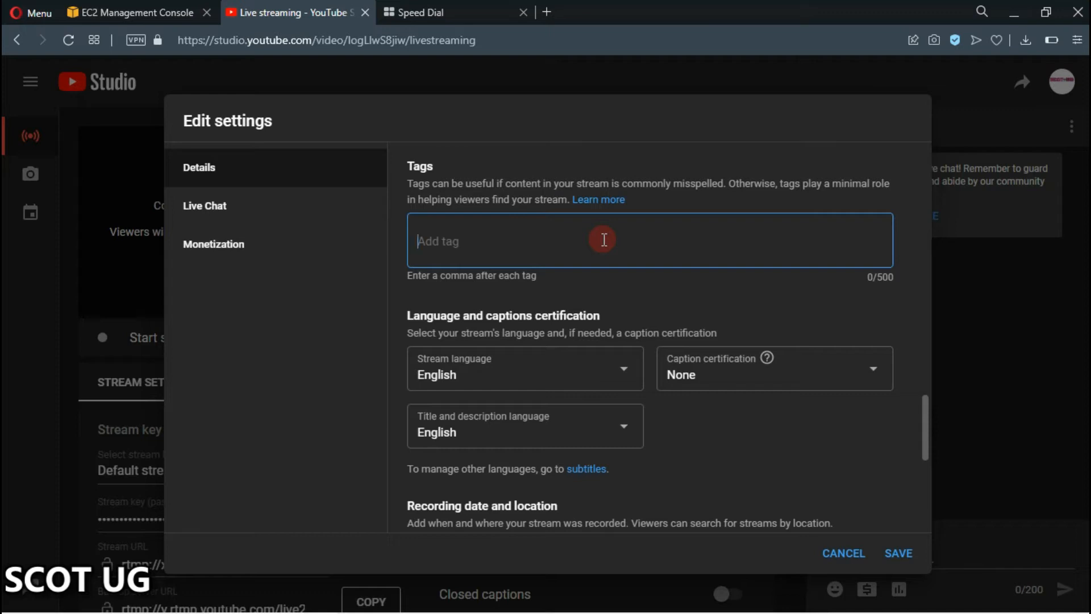
scroll(608, 231, down, 6)
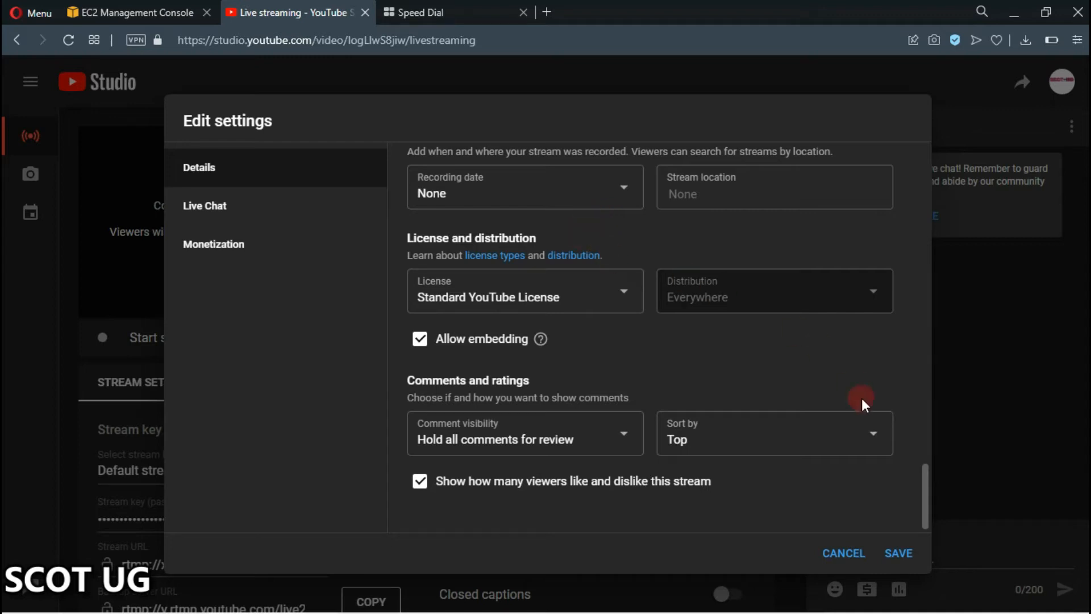
click(320, 259)
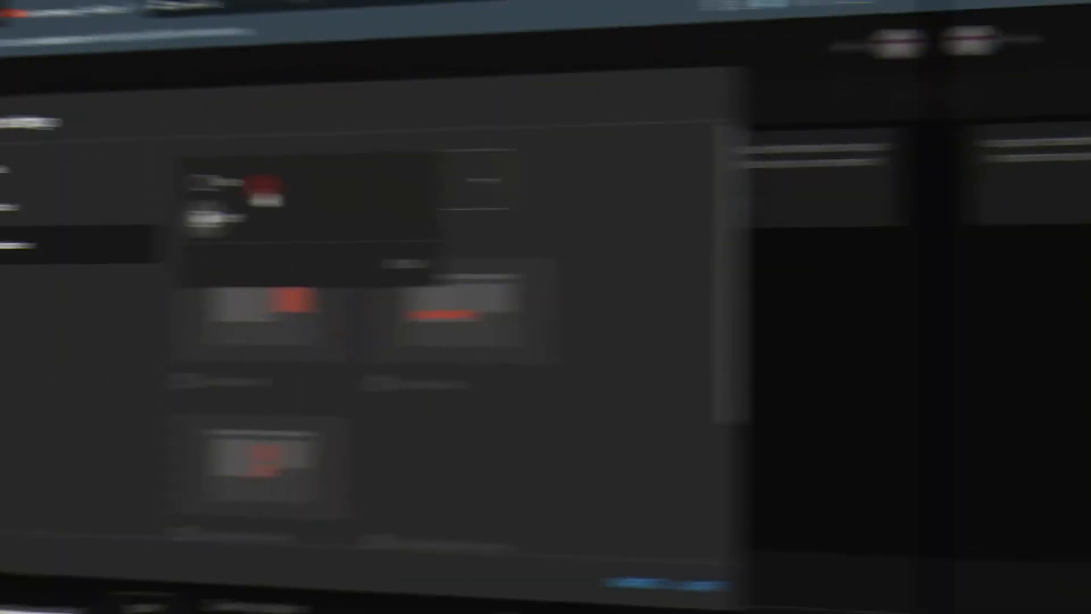
click(792, 277)
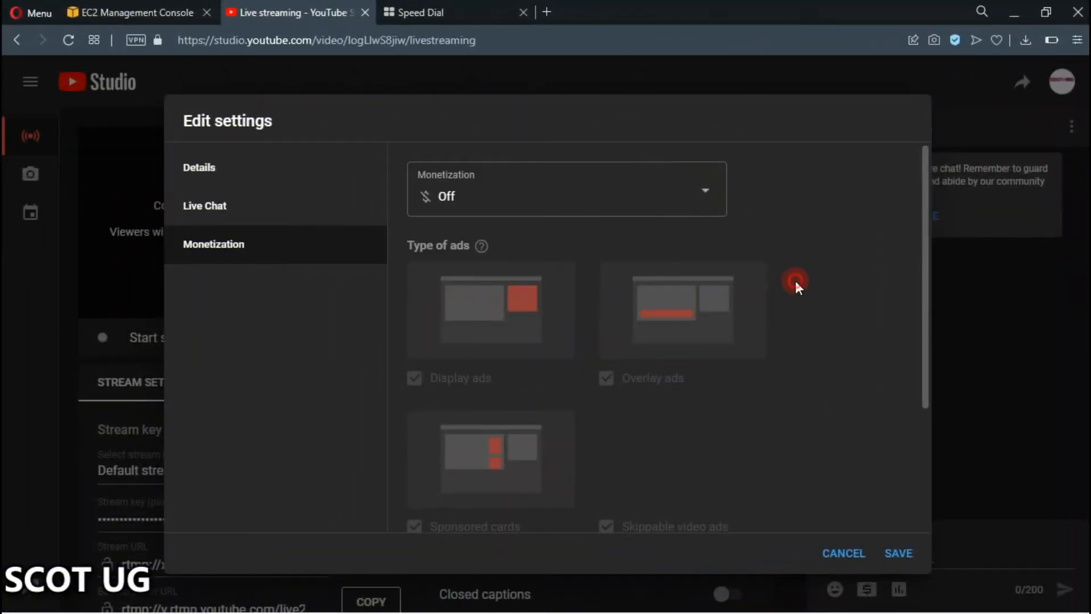
Save the edited stream settings and copy the default stream key
click(897, 554)
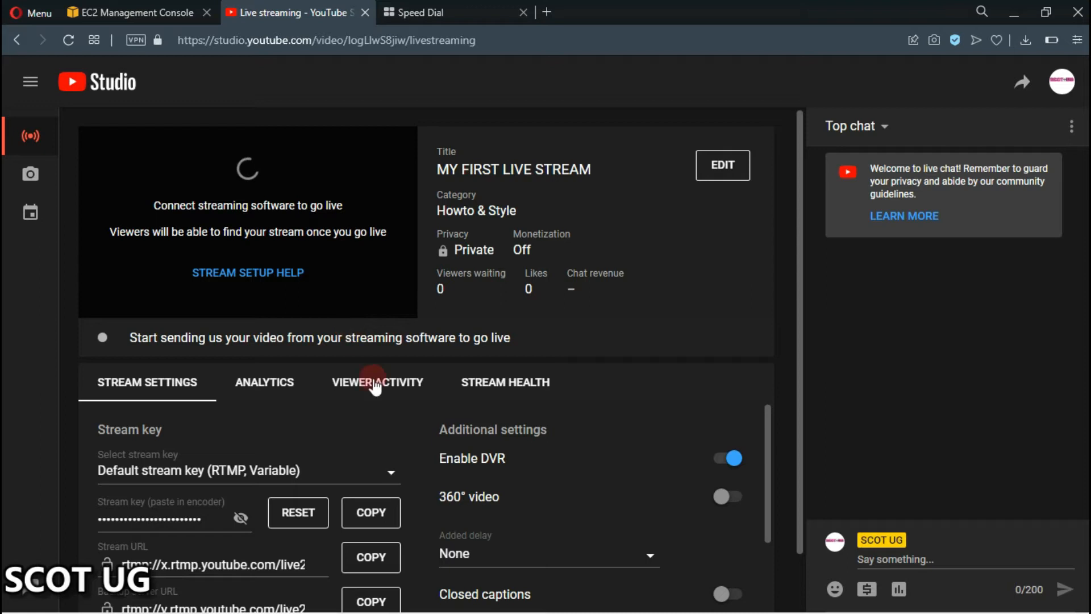
scroll(396, 427, down, 1)
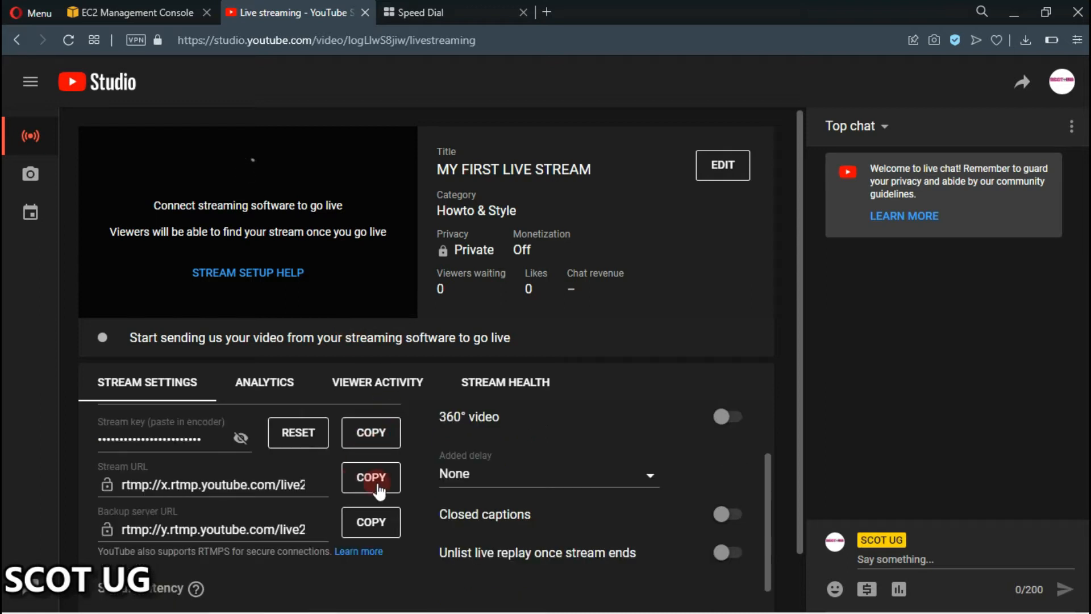
scroll(383, 480, up, 1)
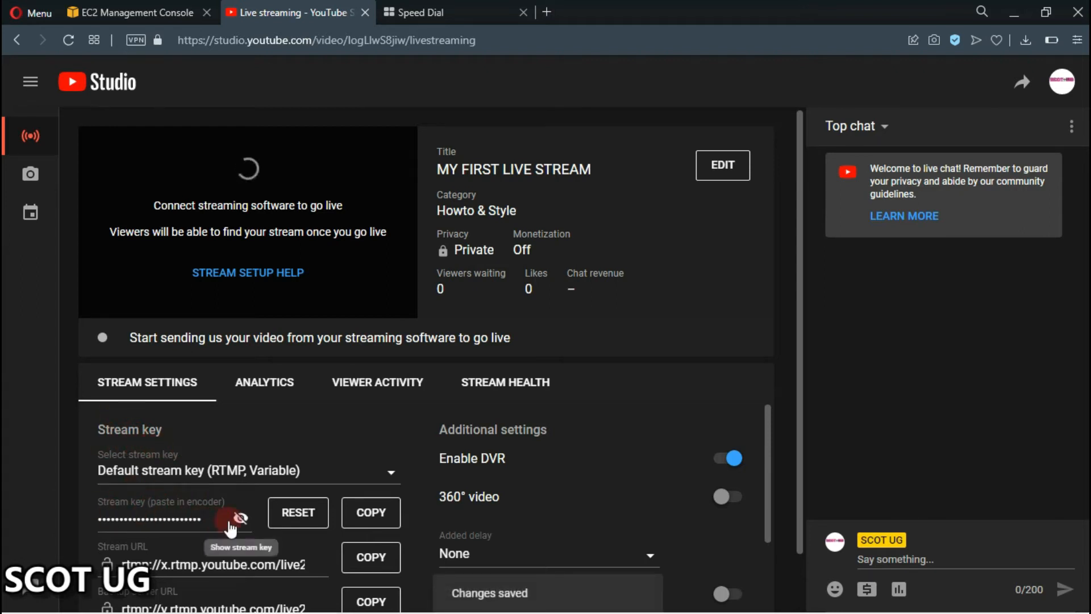
click(378, 515)
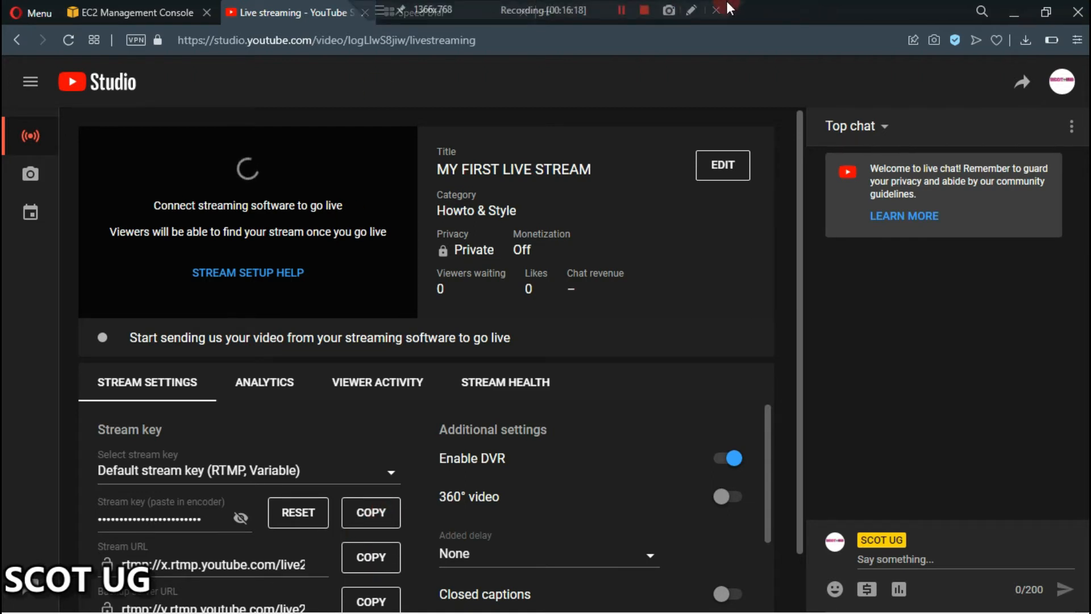
Switch to the maximized remote desktop and paste the stream key into the OBS Auto-Configuration Wizard's Stream Key field
mouse_move(345, 609)
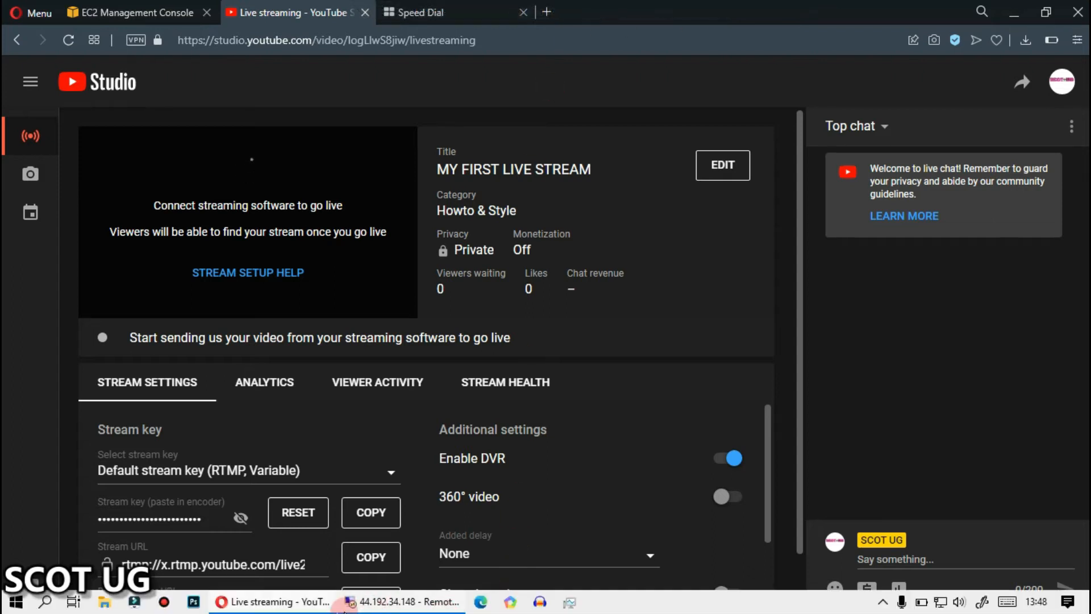
click(432, 603)
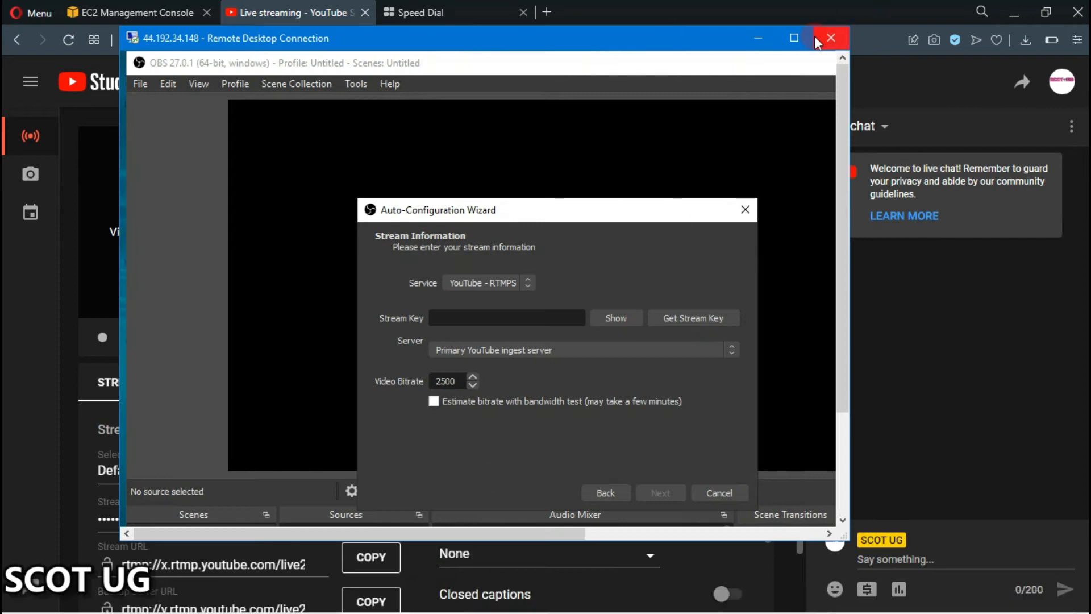
click(793, 38)
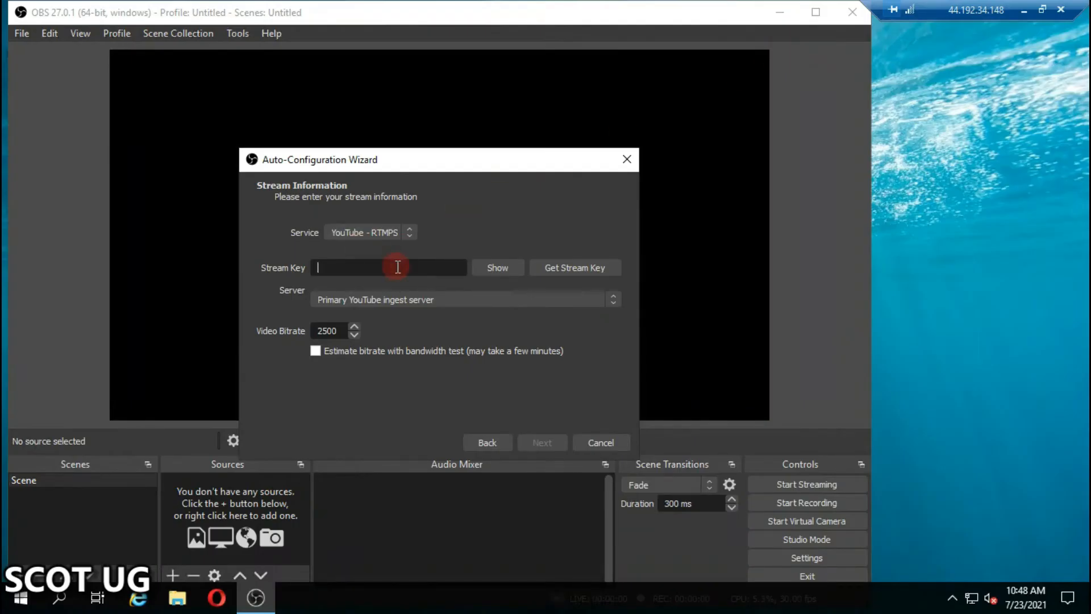
key(ctrl+v)
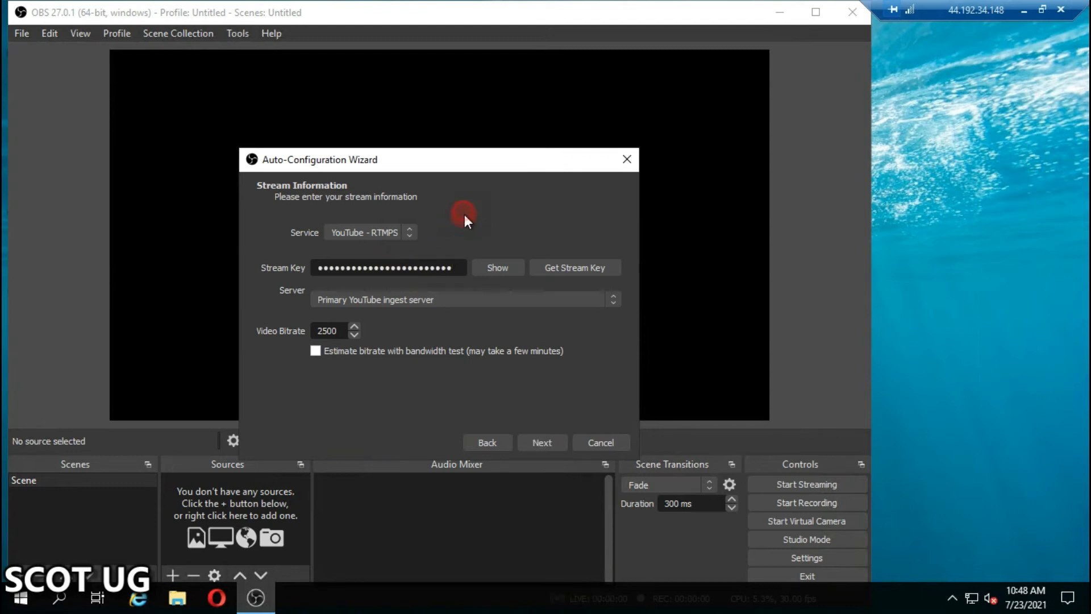
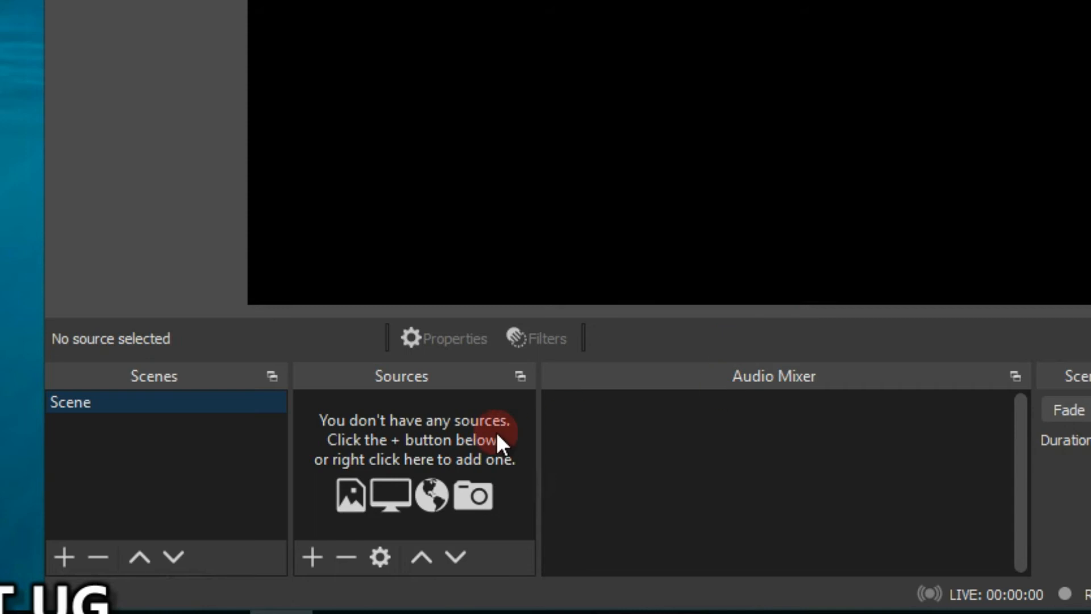
Add a new VLC Video Source named VIDEO PLAY LIST to the scene
right_click(668, 453)
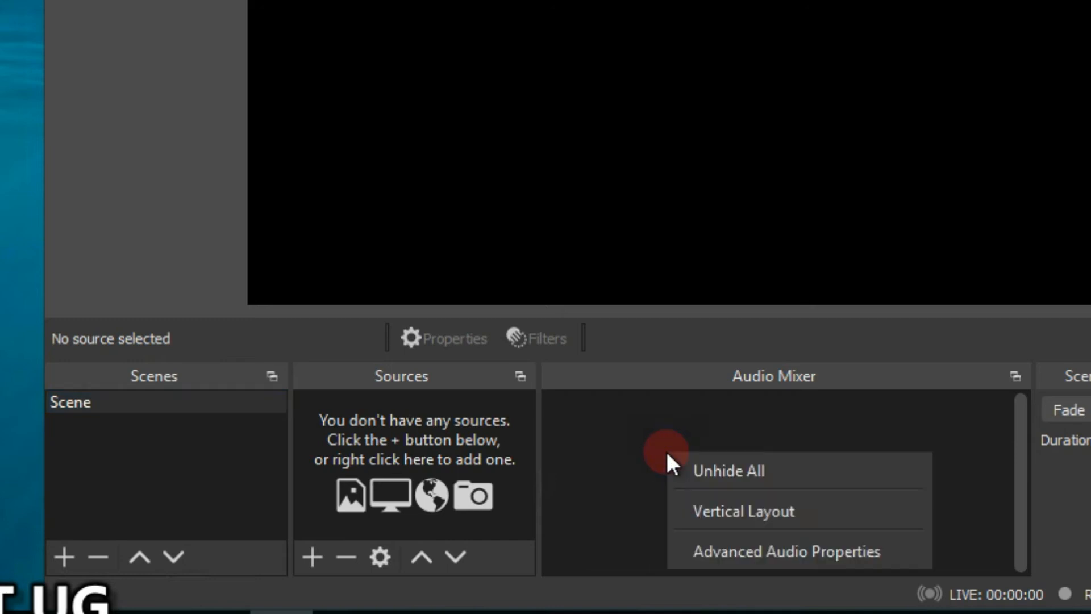
click(441, 449)
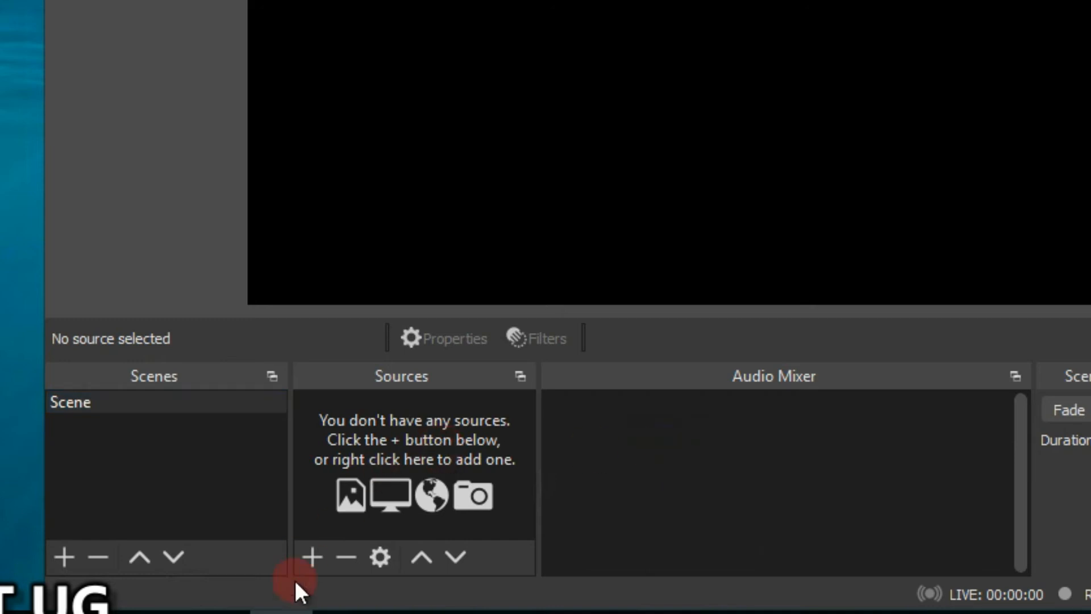
click(317, 555)
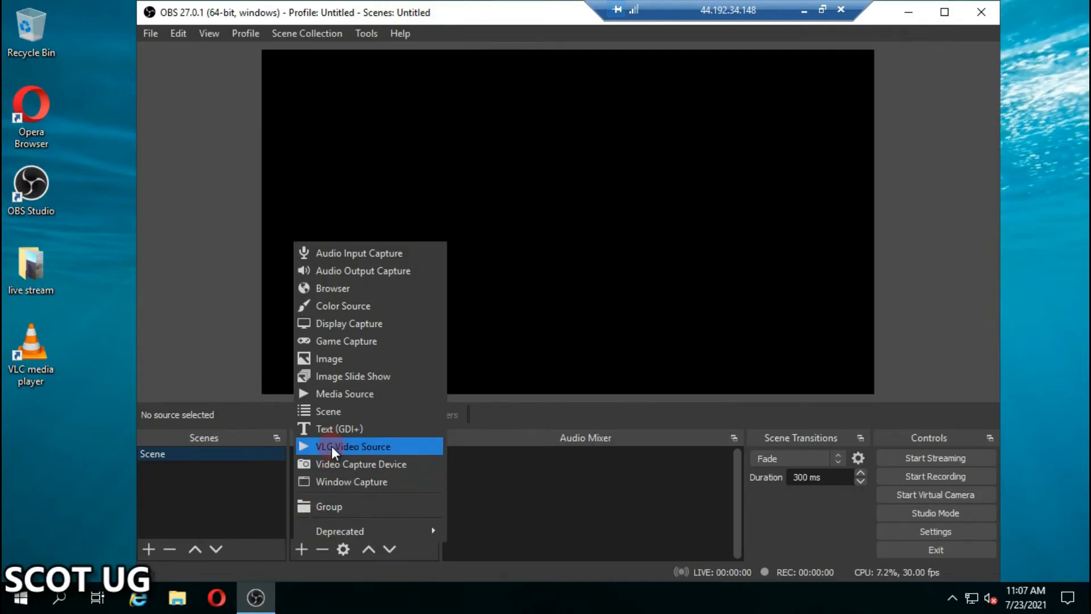
click(361, 442)
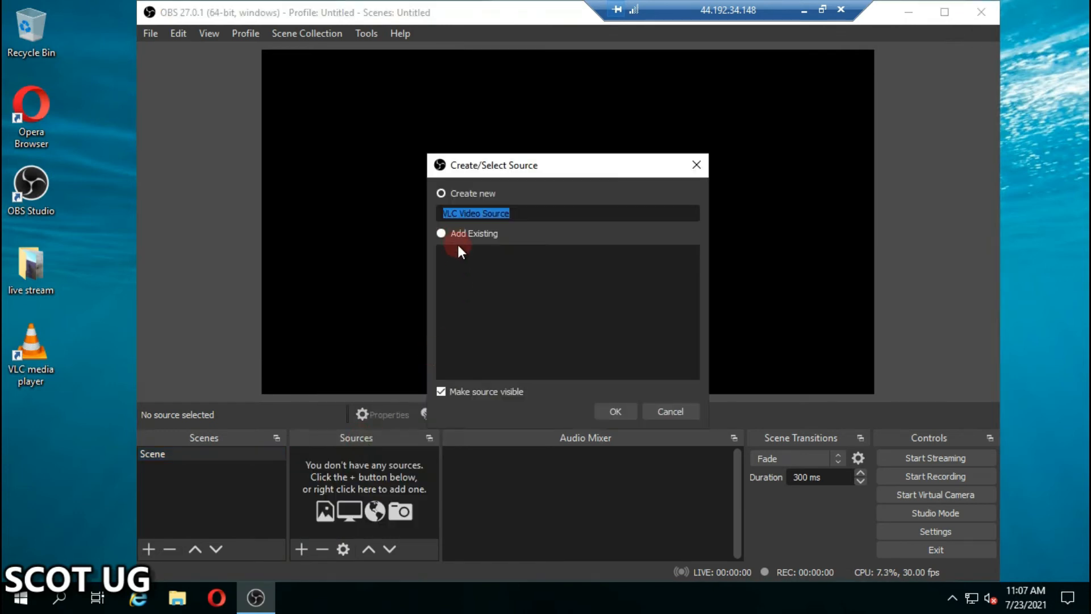
key(BackSpace)
text(VlDEO PLAY LIST)
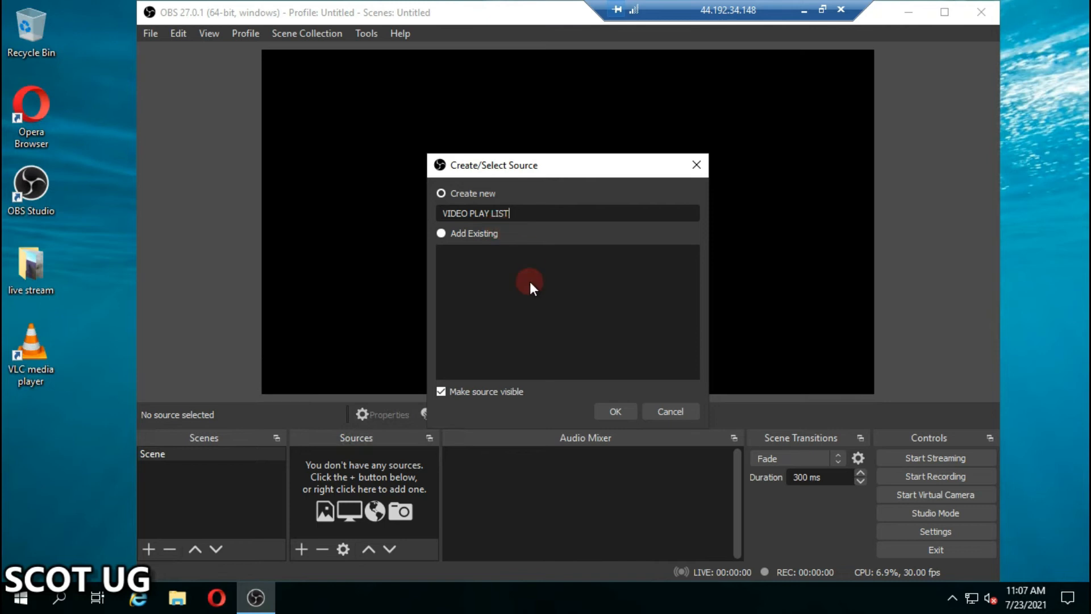
click(612, 415)
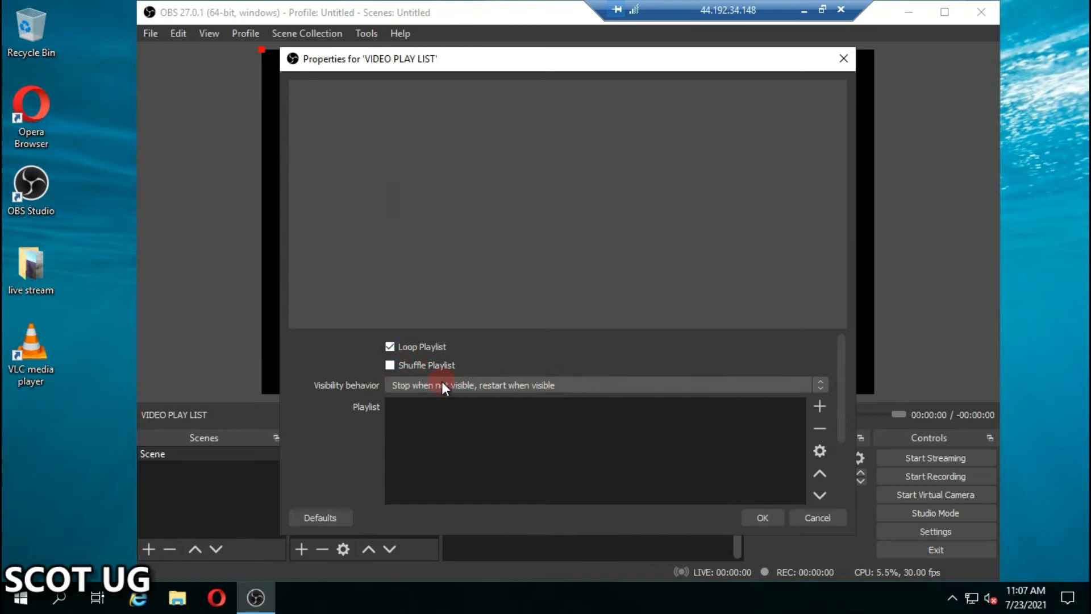
Add Pexels Videos 1705117, Pexels Videos 2097414 and Windmill - 47905 from the desktop's live stream folder to the source's playlist
click(467, 387)
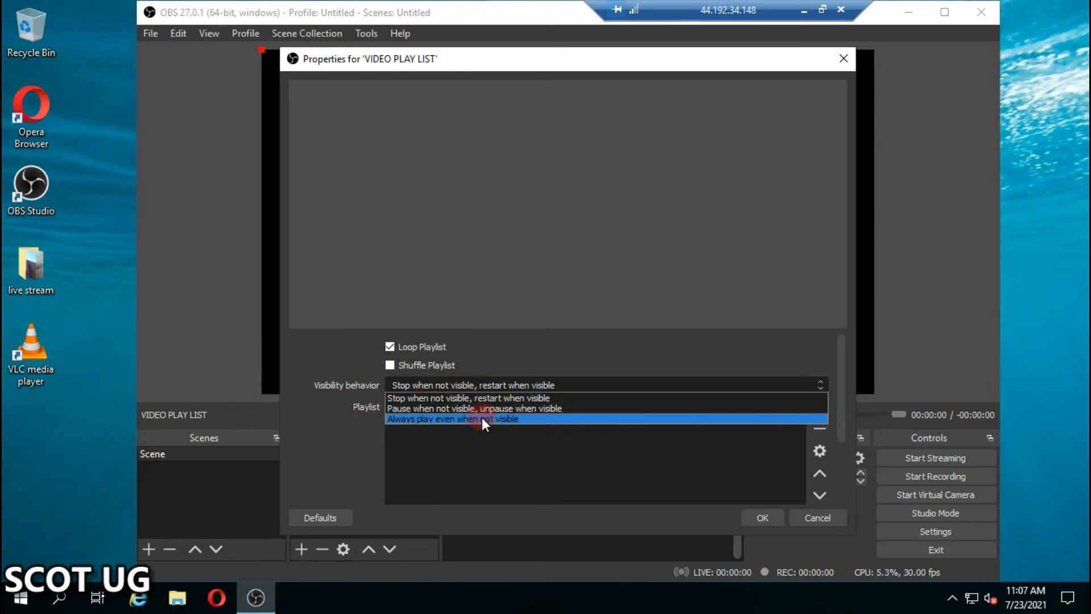
click(339, 427)
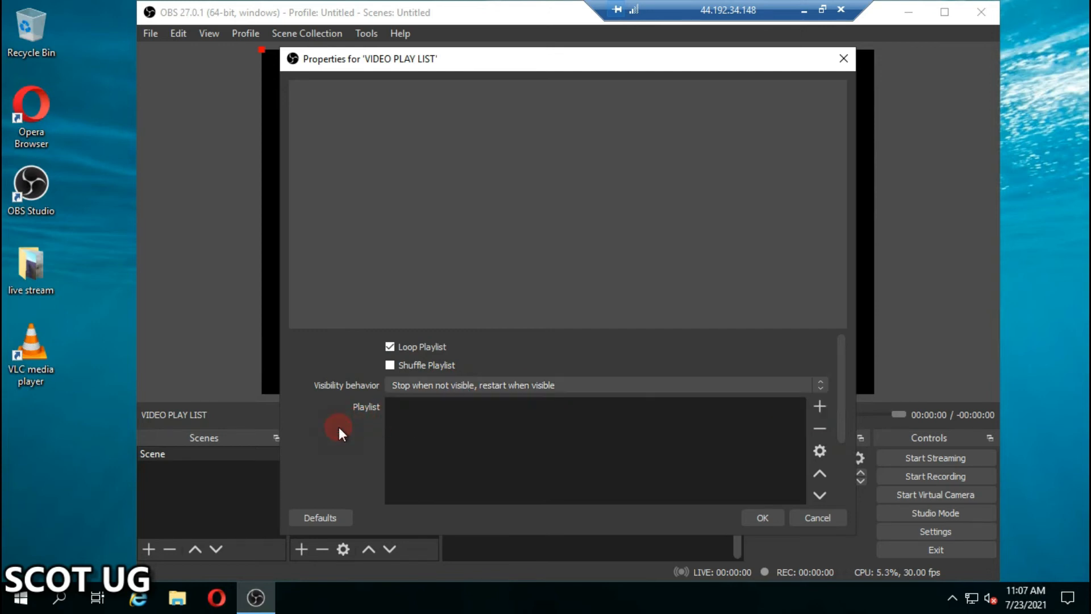
click(820, 406)
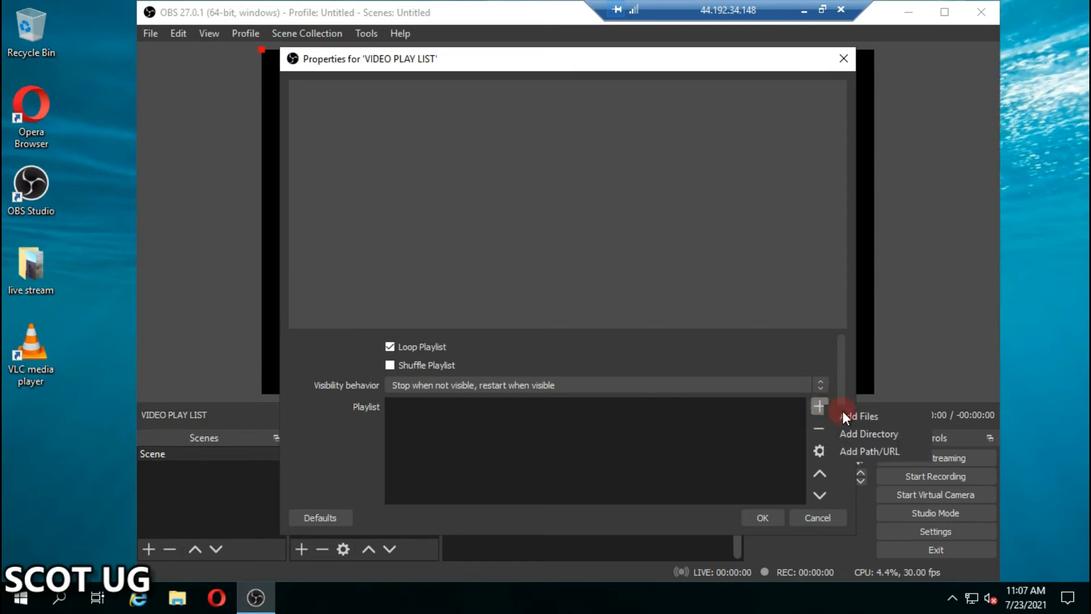
click(850, 414)
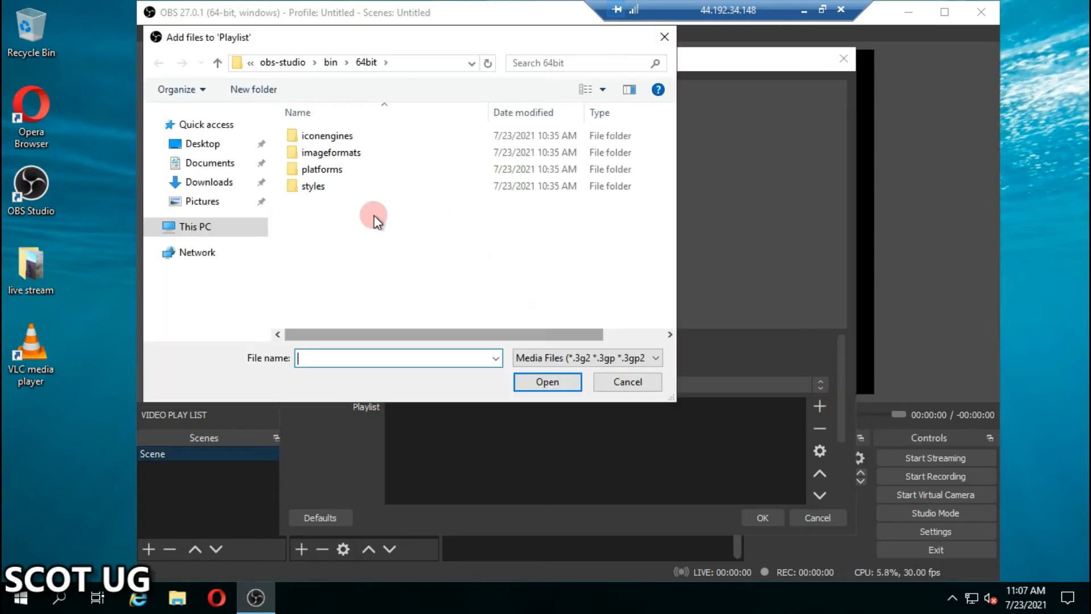
click(217, 146)
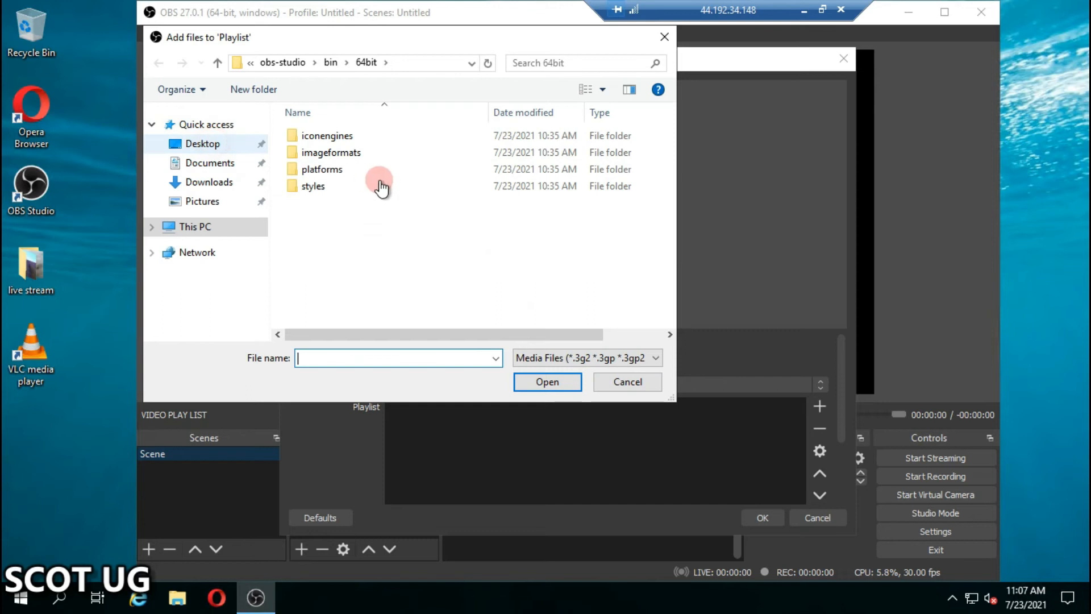
double_click(363, 143)
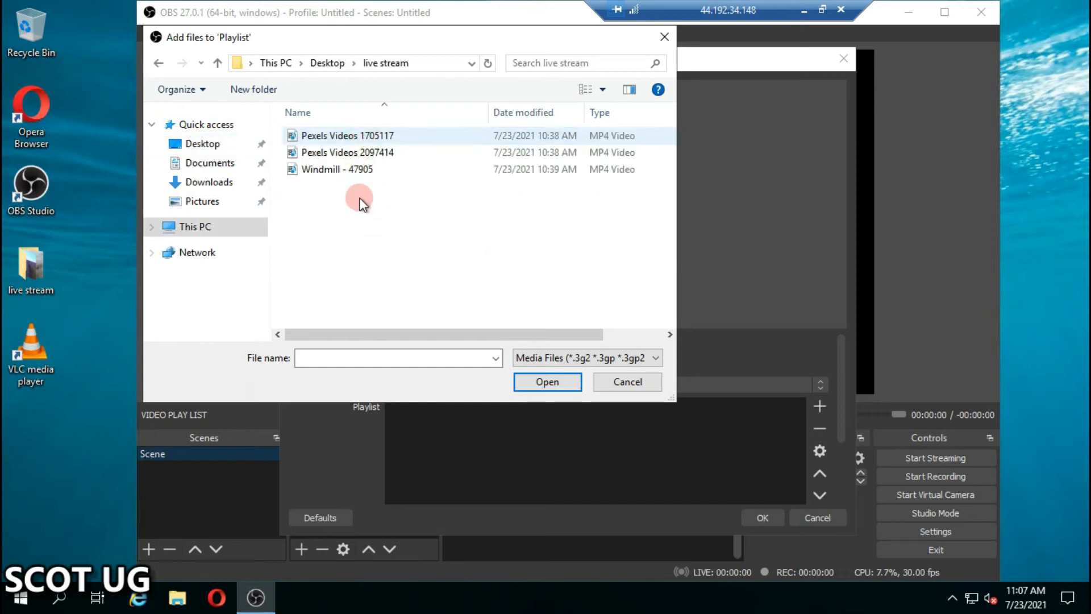
key(ctrl+a)
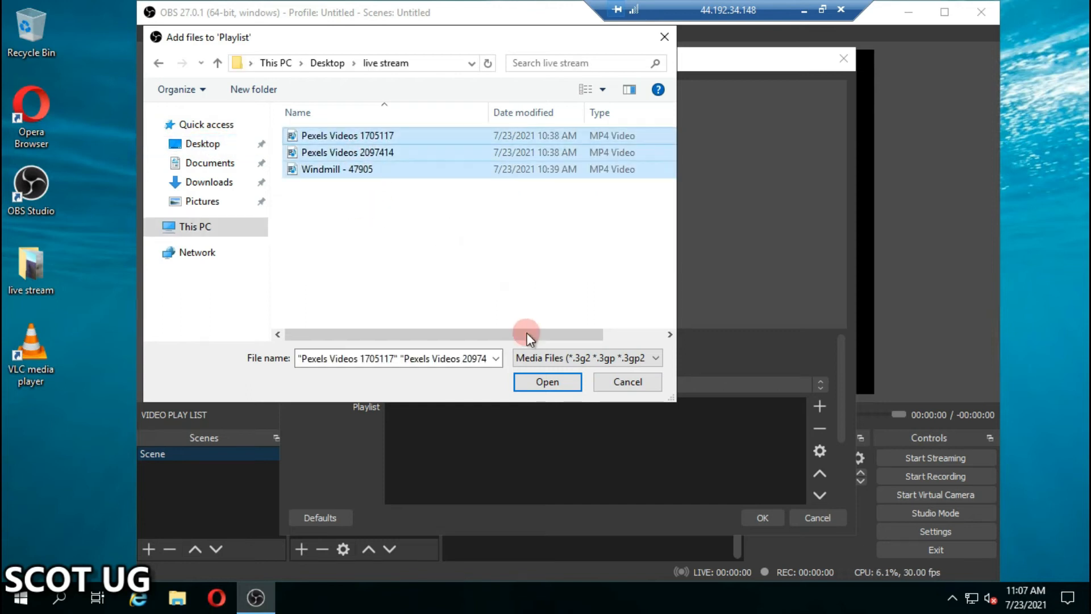
click(538, 383)
click(759, 520)
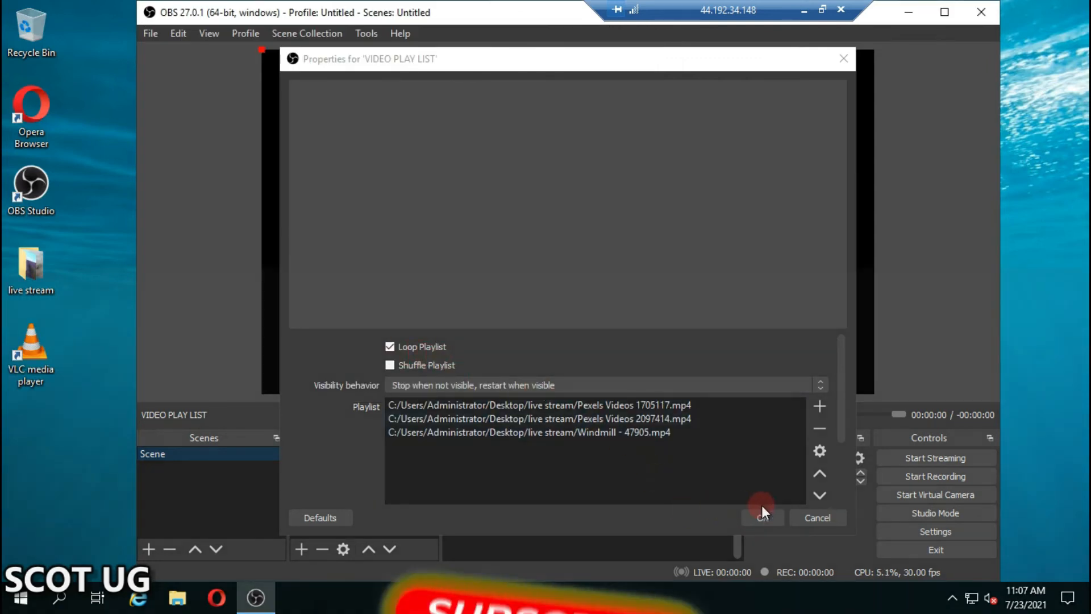
click(756, 517)
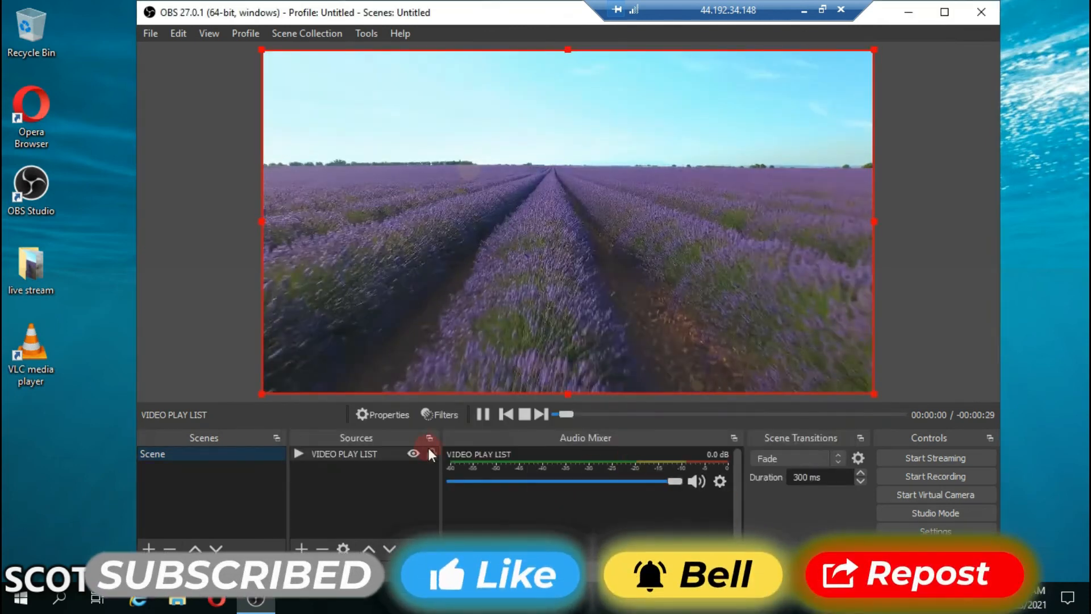
Test pausing and resuming VIDEO PLAY LIST, leave the playlist paused and deselect the source
click(484, 415)
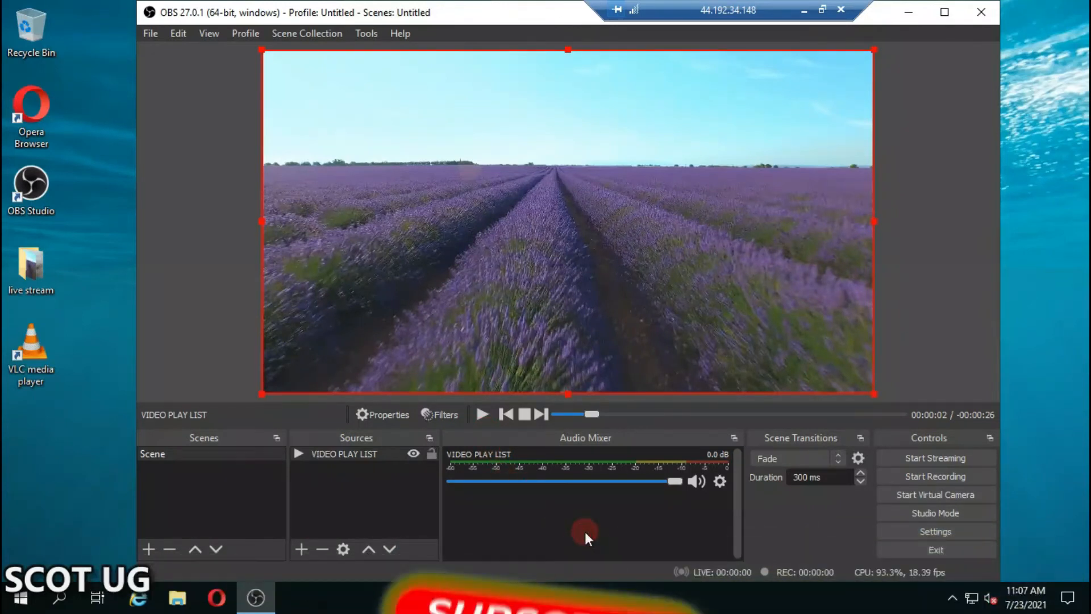
click(481, 415)
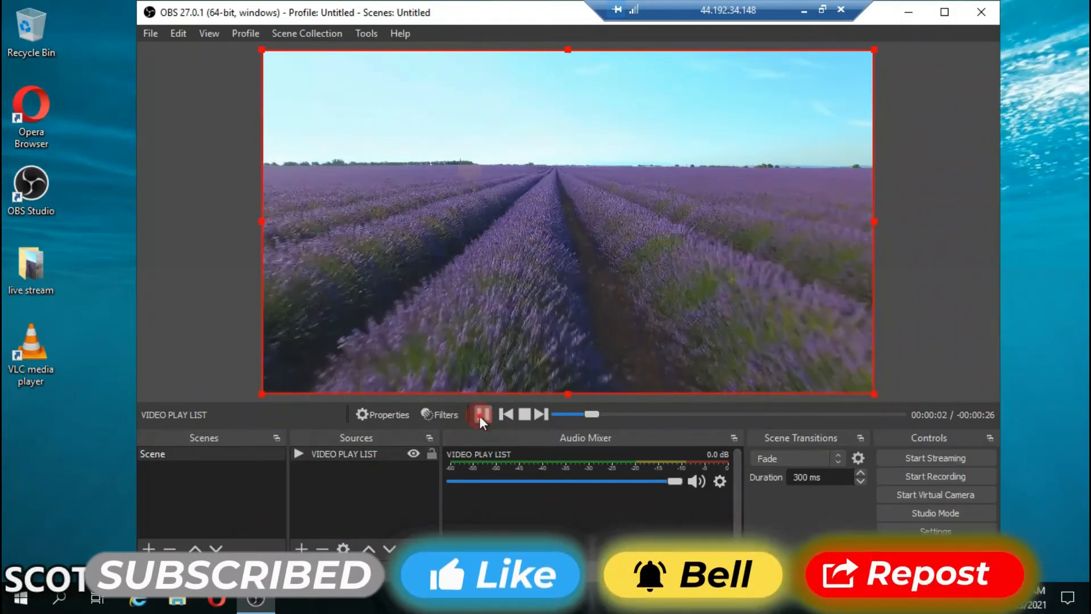
click(481, 416)
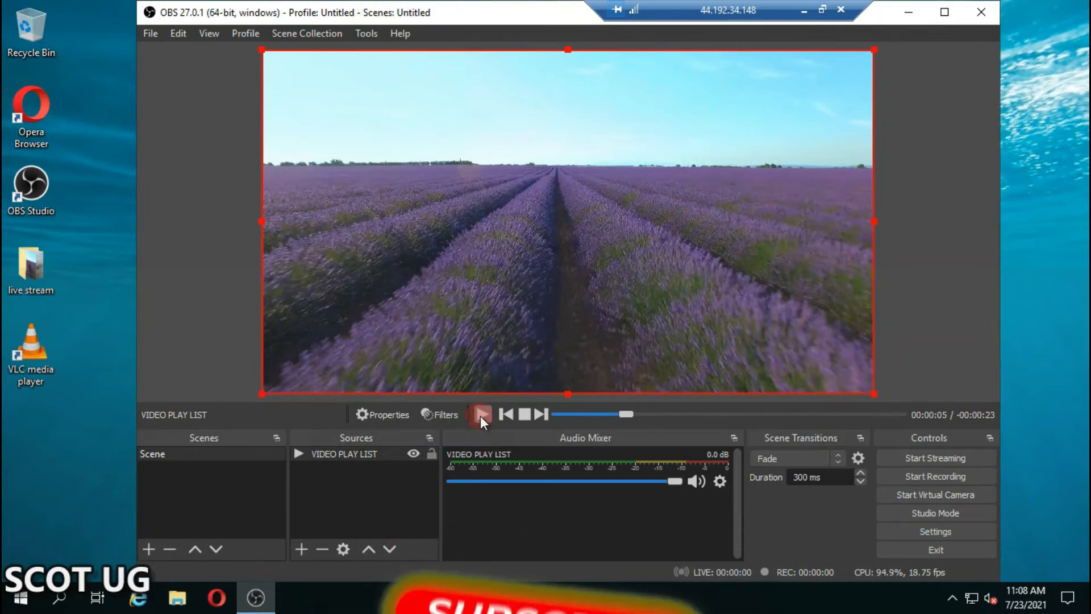
click(394, 477)
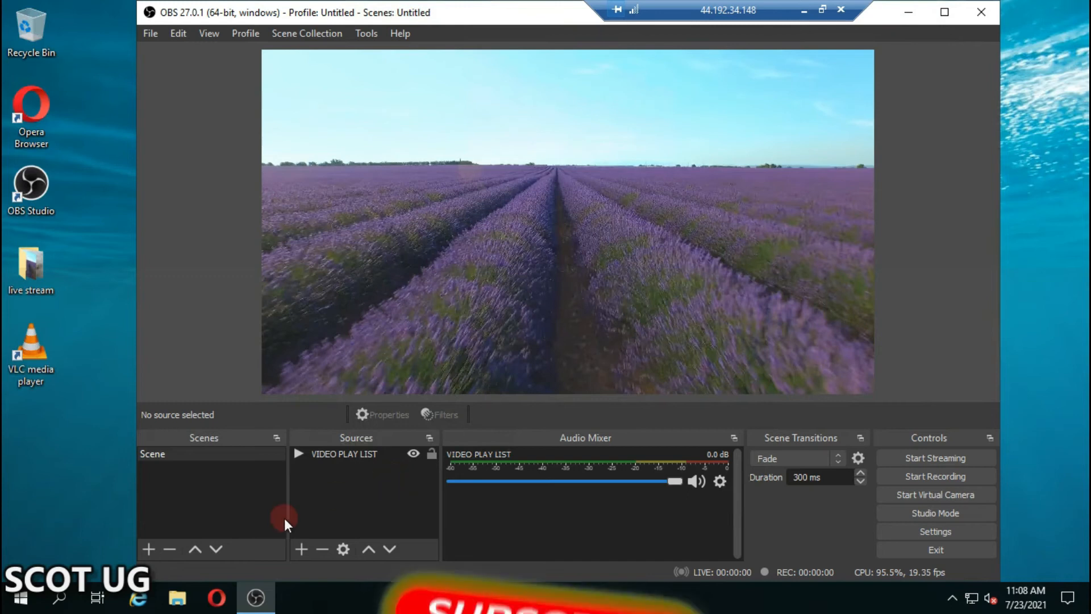
click(303, 549)
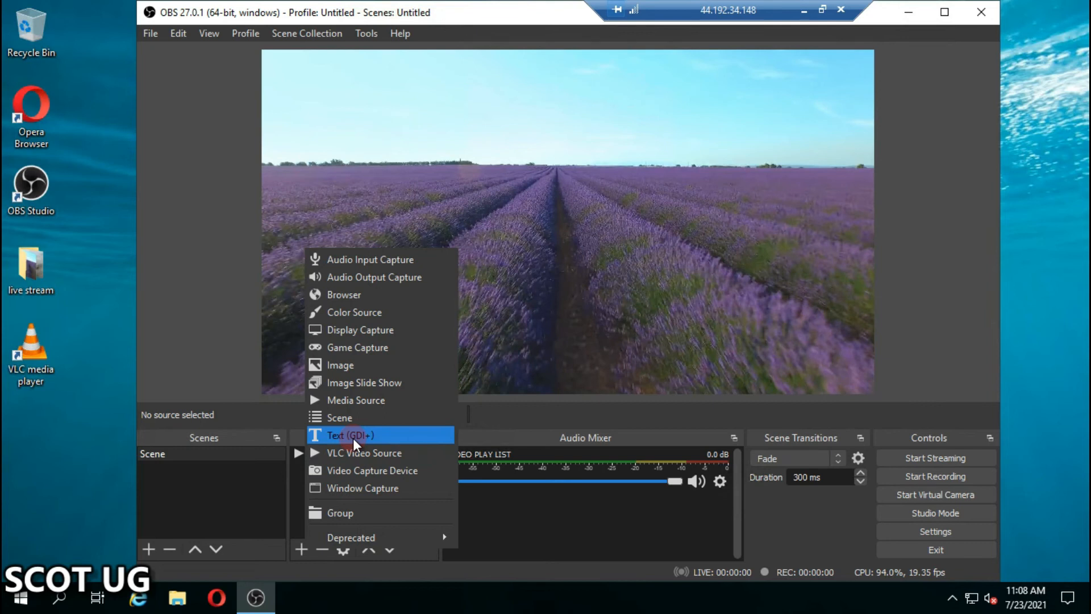
click(506, 424)
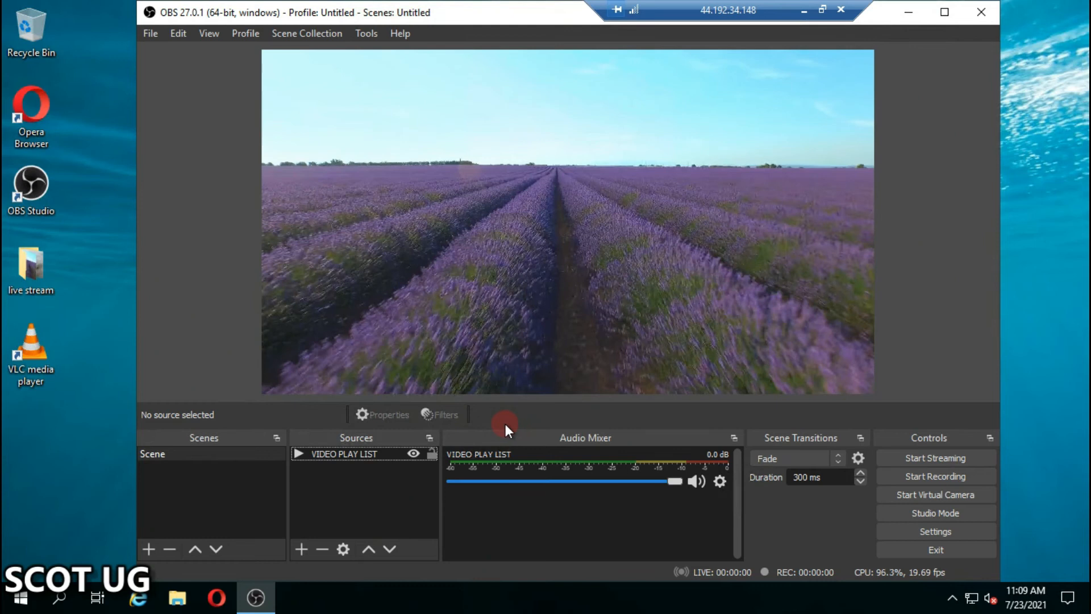
Start streaming from OBS, shrink the remote desktop out of full screen and switch back to YouTube Studio
click(919, 456)
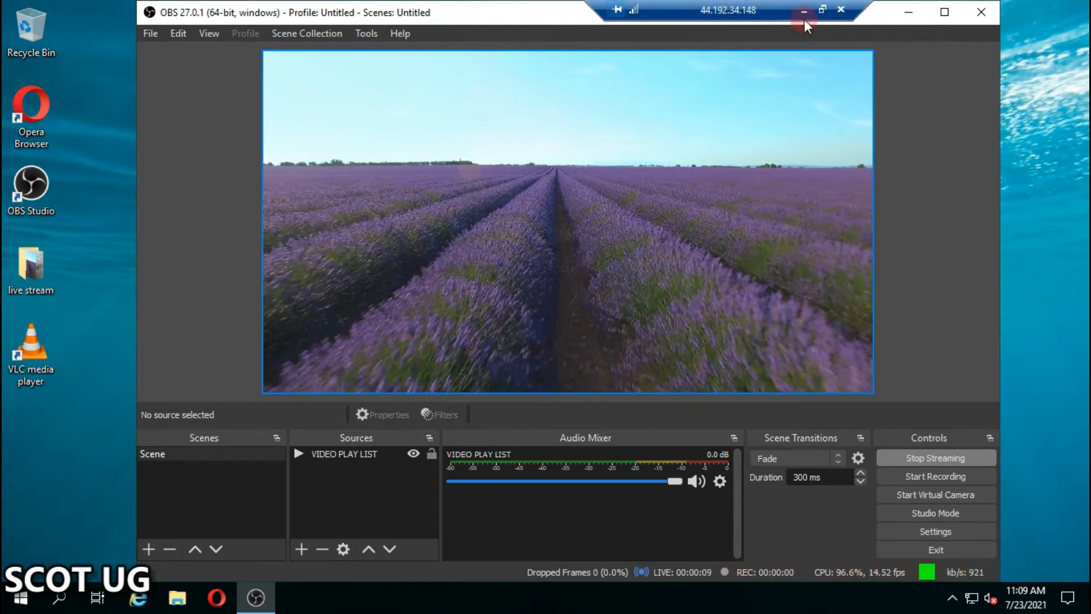
click(822, 10)
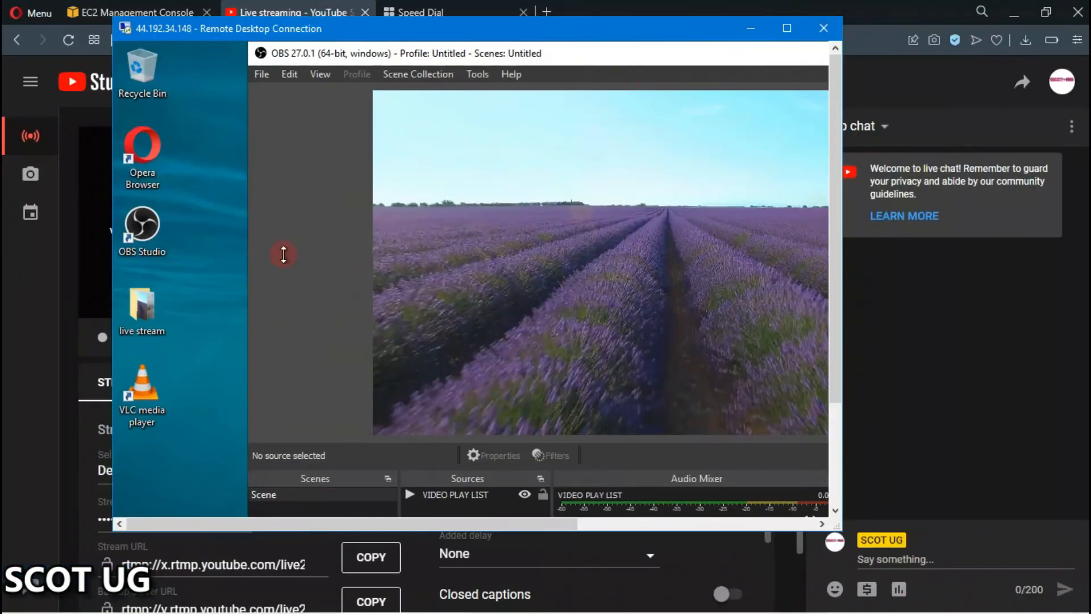
click(8, 267)
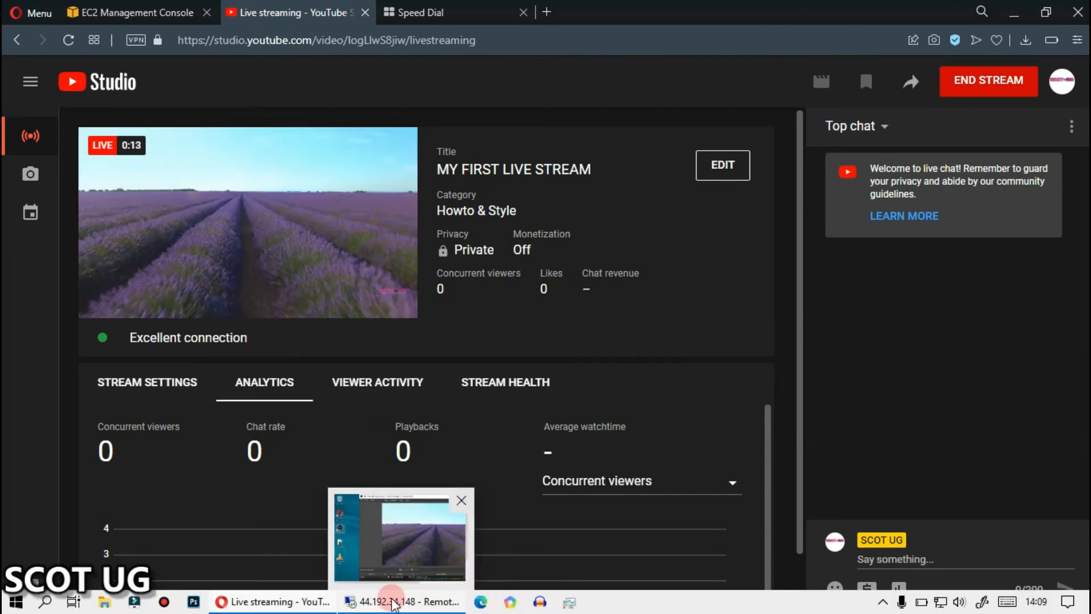
Place the remote desktop window beside YouTube Studio's live preview and compare the preview with the OBS output
click(392, 602)
drag(477, 35, 698, 32)
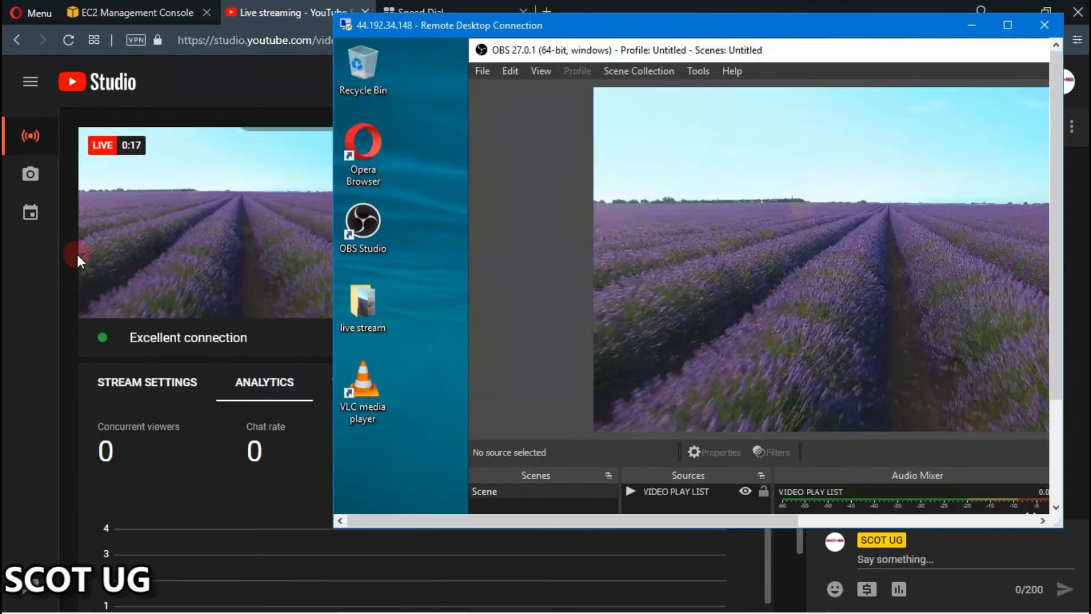
mouse_move(181, 245)
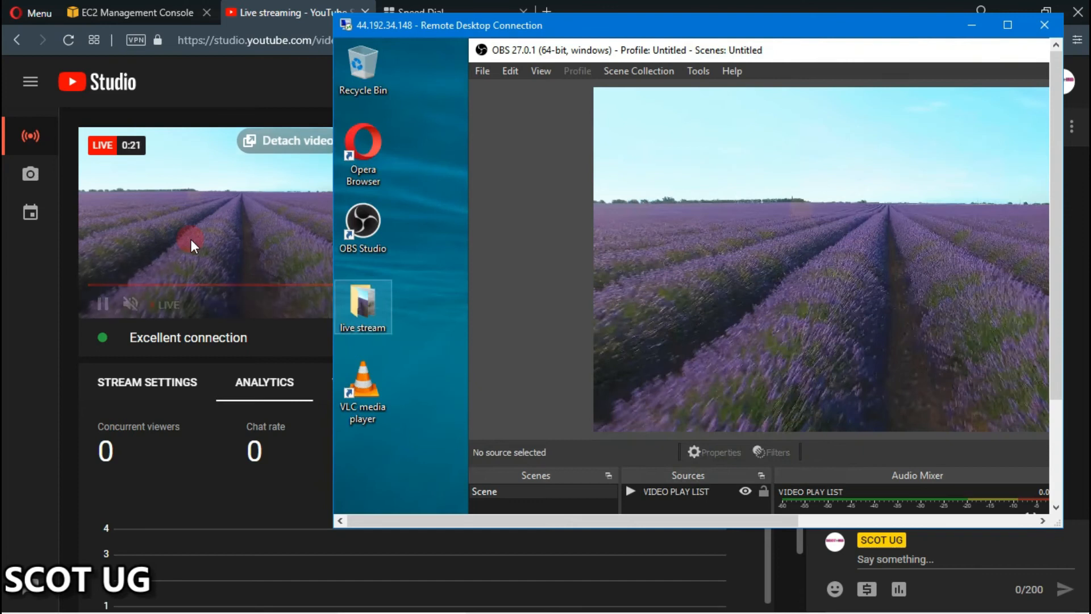
Move the remote desktop window aside to uncover YouTube Studio's live preview and dismiss the low-battery warning
drag(600, 25, 838, 17)
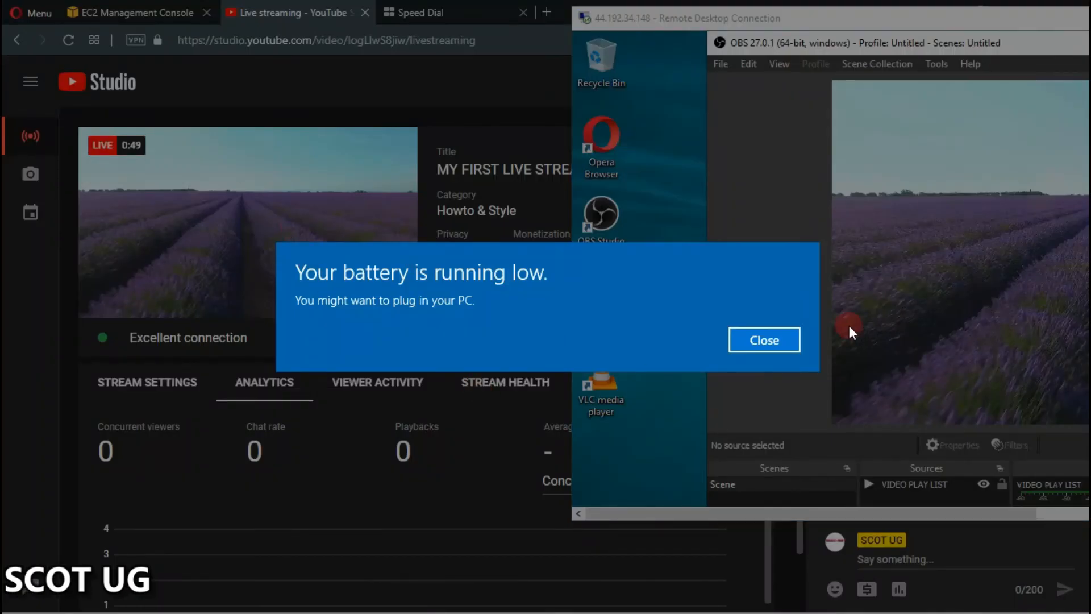
click(782, 332)
drag(867, 14, 510, 16)
right_click(563, 4)
click(498, 7)
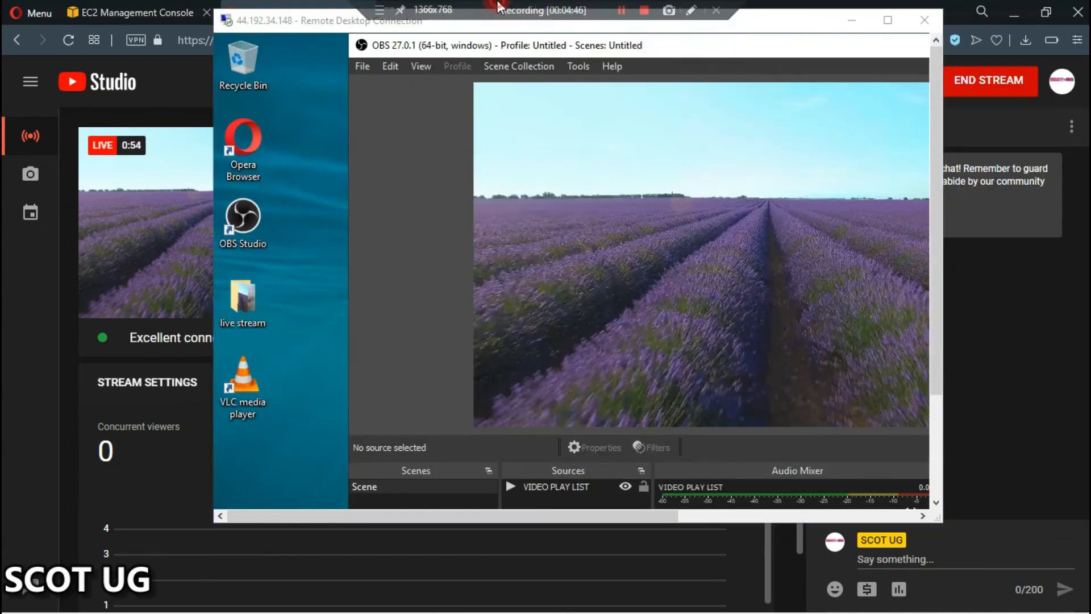
click(618, 17)
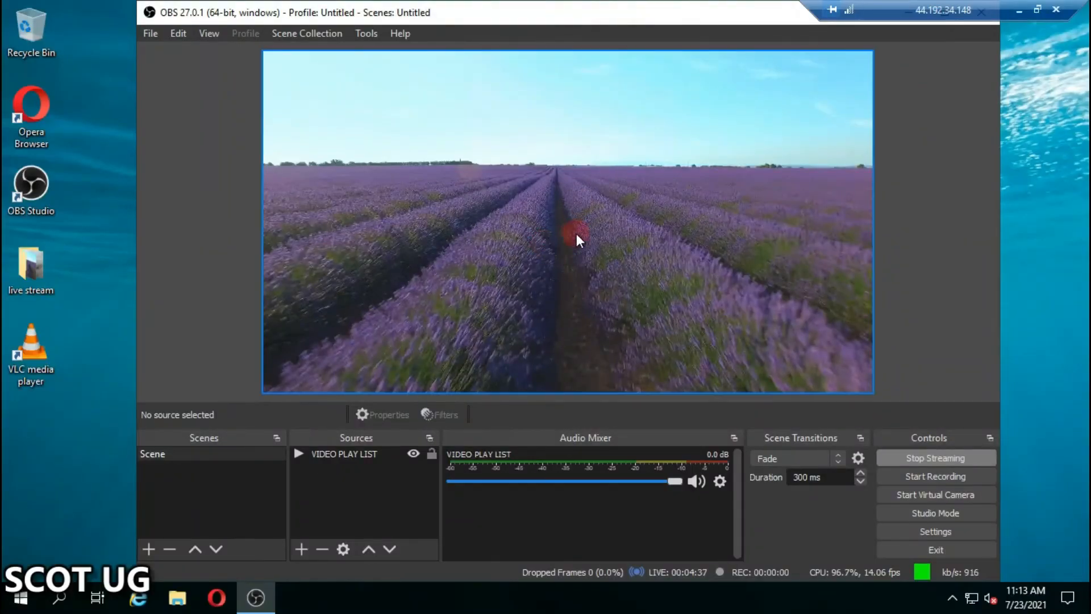
Select the VIDEO PLAY LIST source in OBS and resume its playback with the remote desktop in full screen
click(1038, 9)
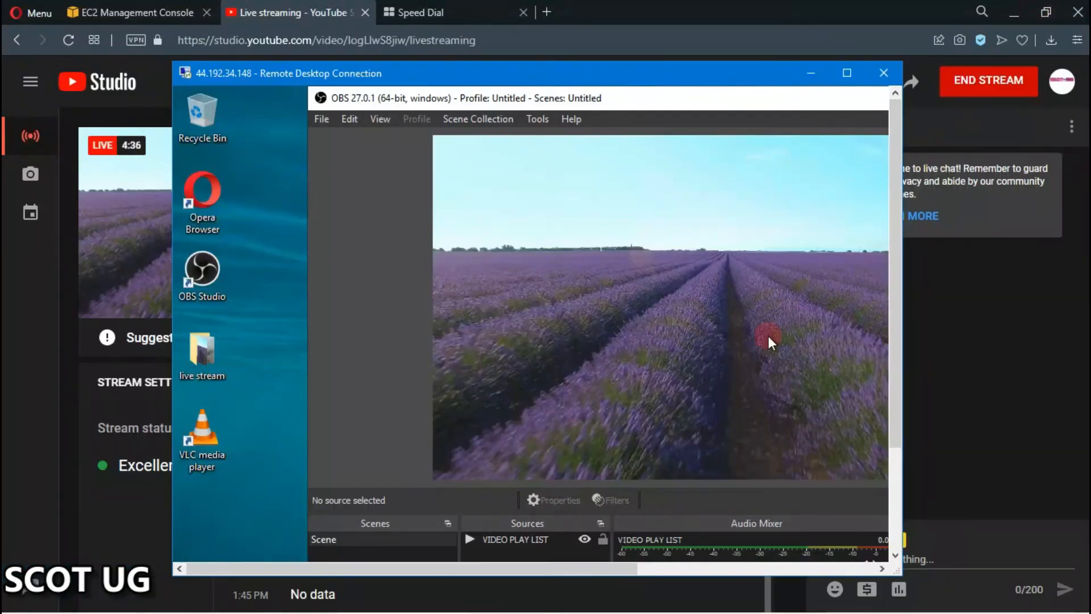
click(472, 541)
click(847, 73)
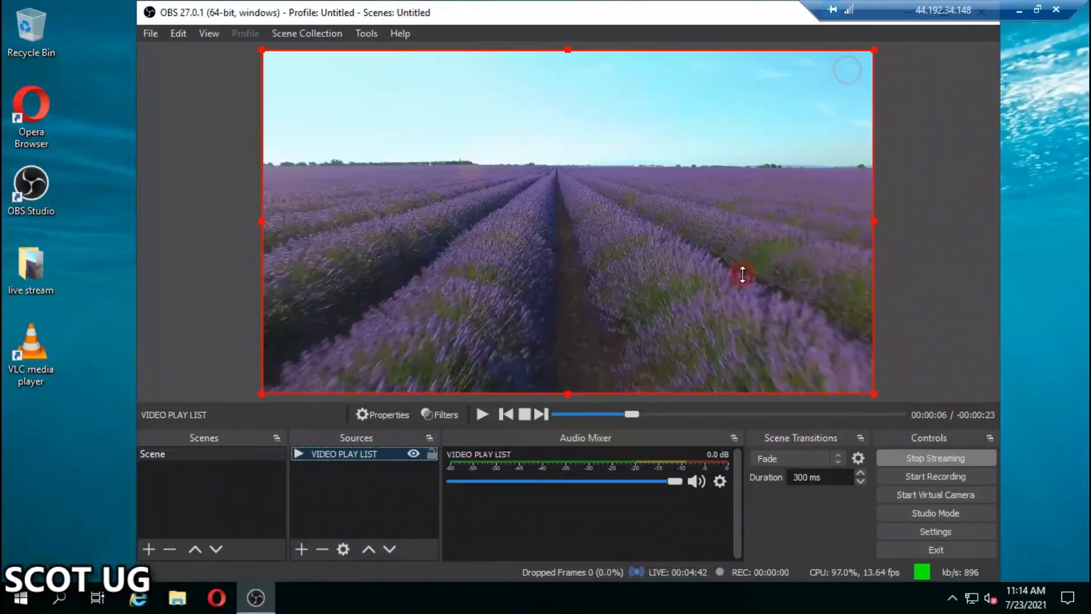
click(482, 415)
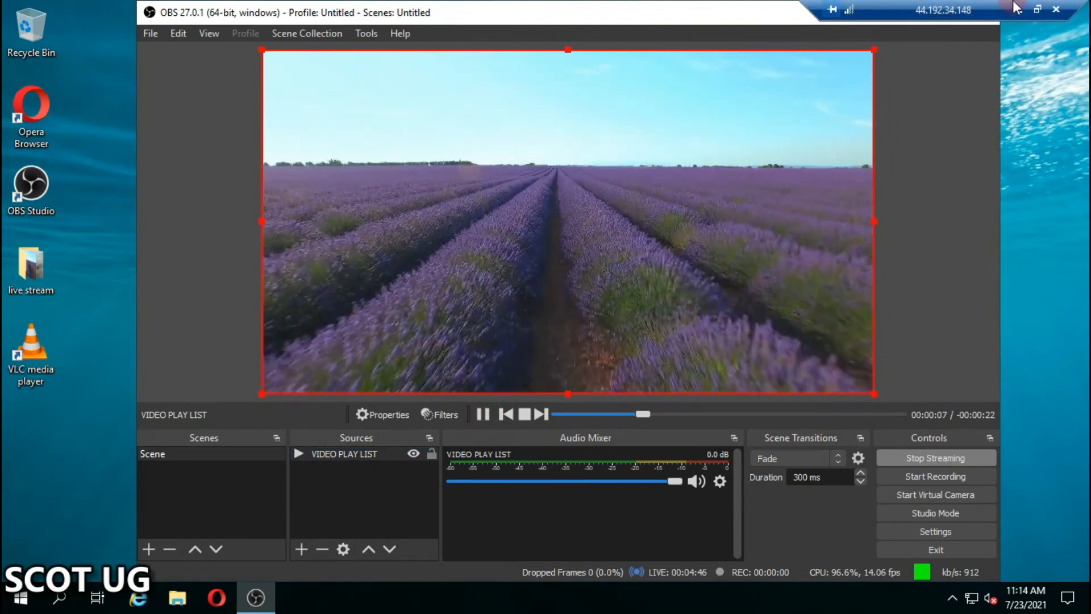
Shrink the remote desktop and position it beside YouTube Studio to compare the live preview with the playing OBS playlist
click(1042, 10)
drag(618, 76, 889, 78)
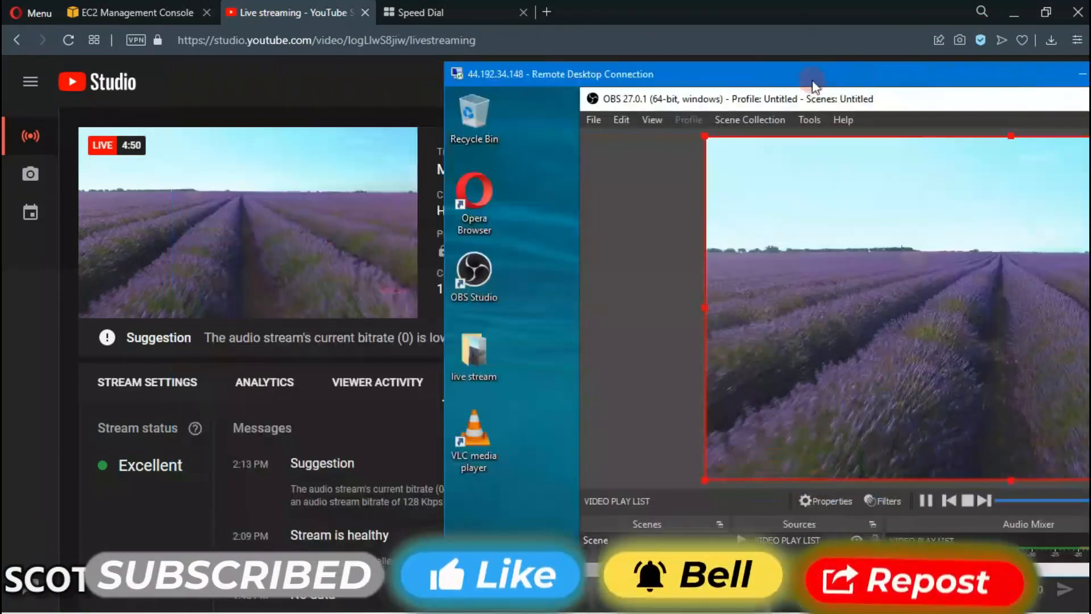
click(8, 336)
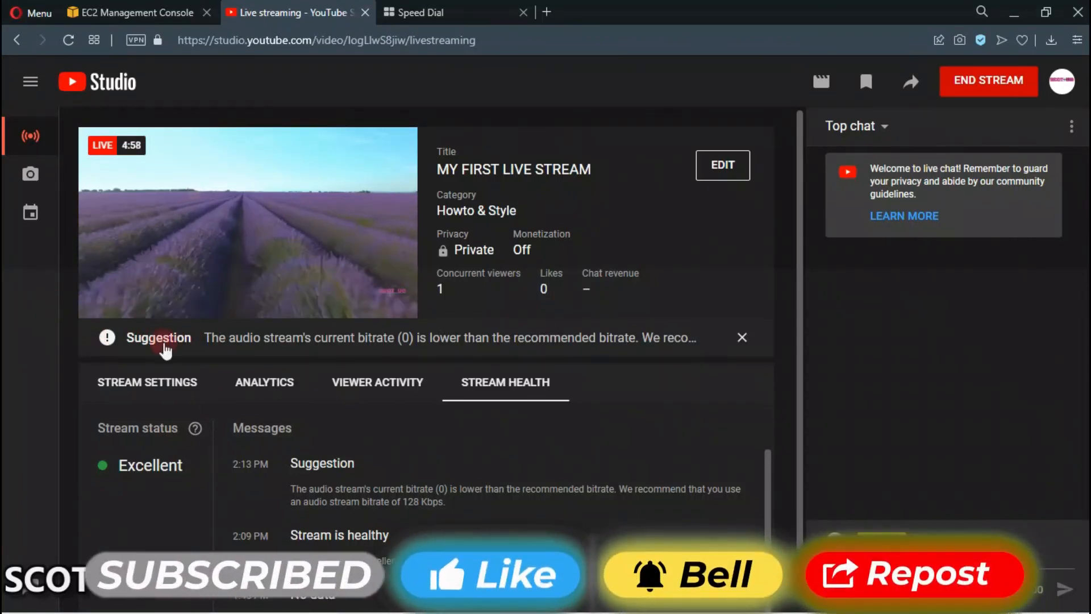
click(423, 606)
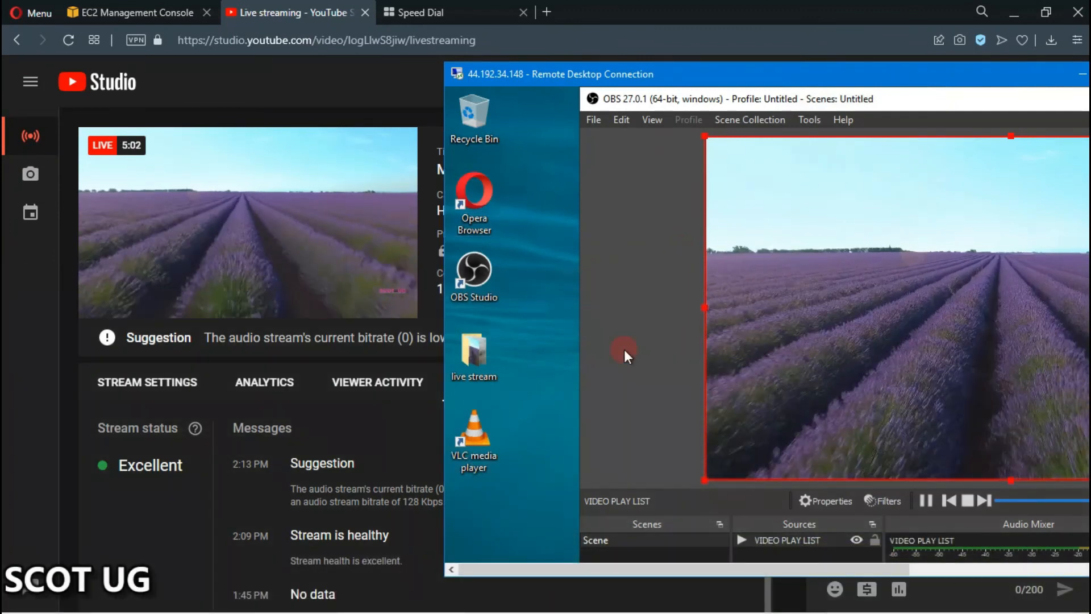
drag(853, 70, 813, 67)
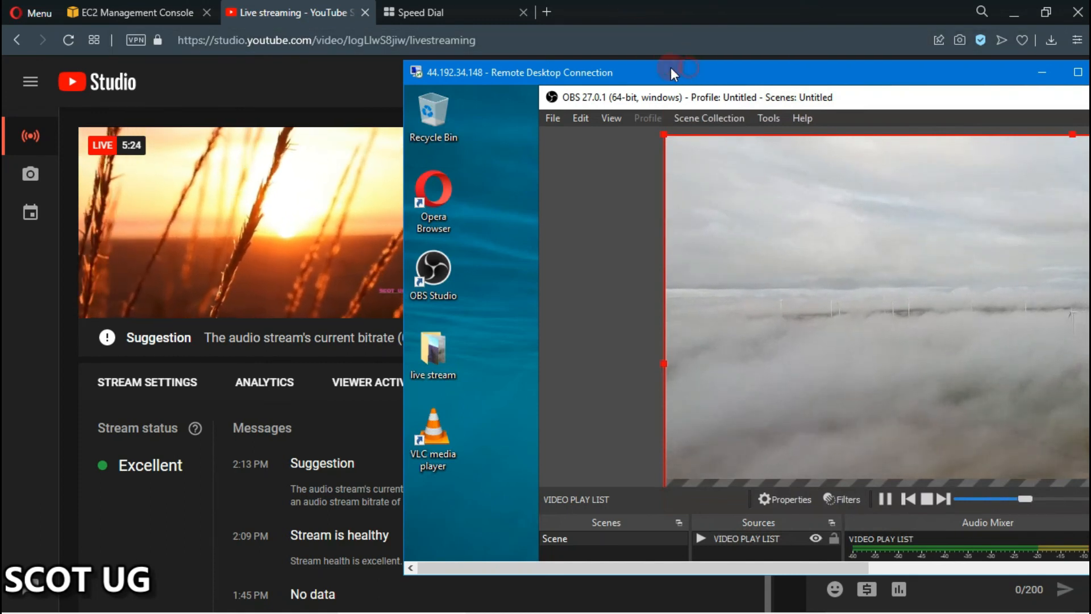
drag(670, 67, 555, 67)
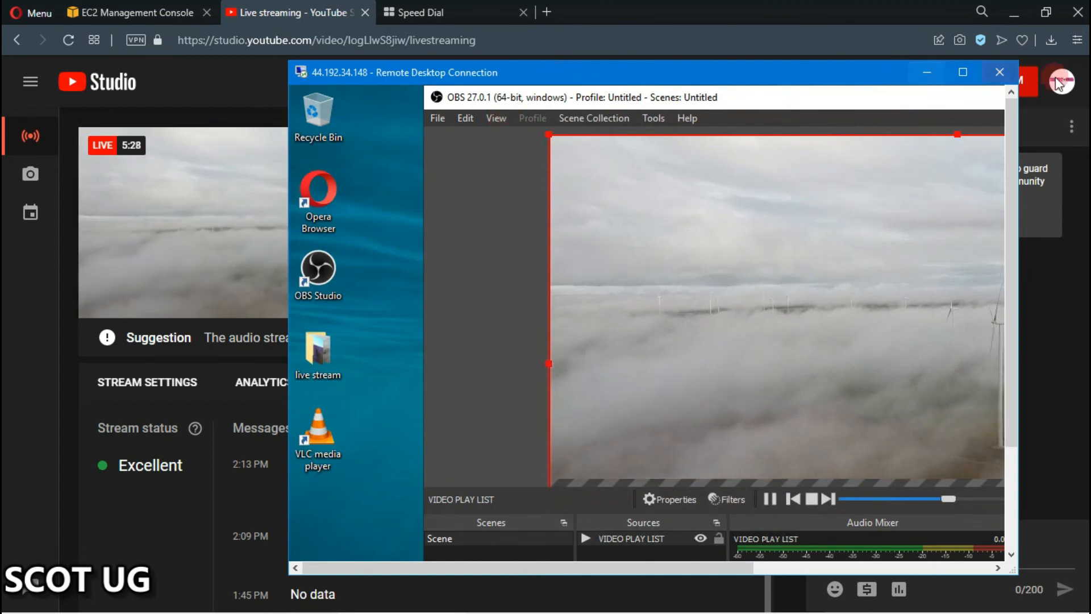
Check the playing video in full-screen OBS, then examine YouTube Studio's live preview and stream health messages
click(978, 77)
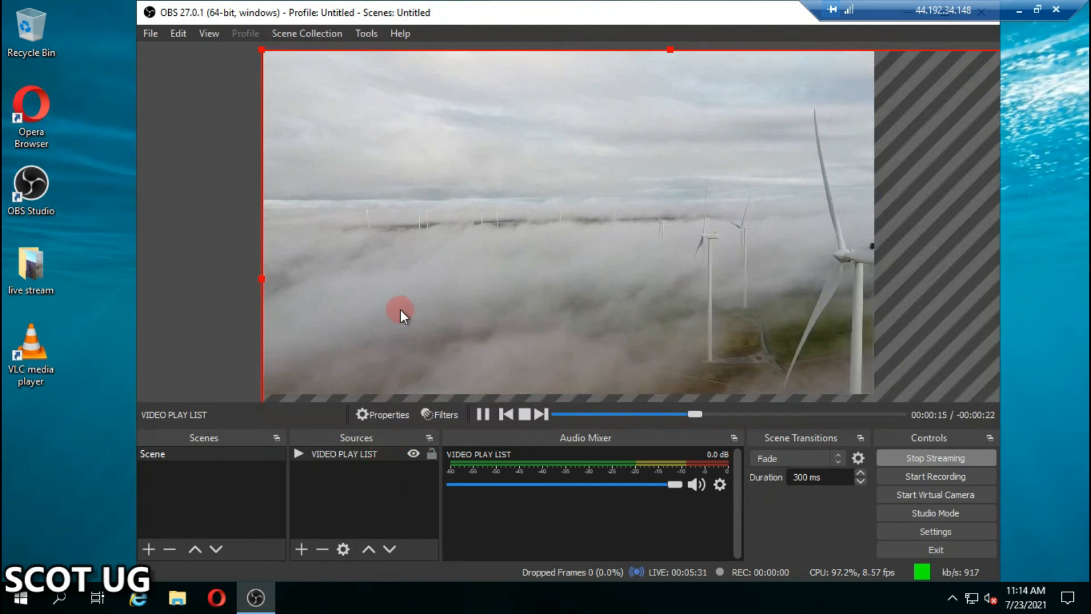
click(1038, 11)
click(97, 499)
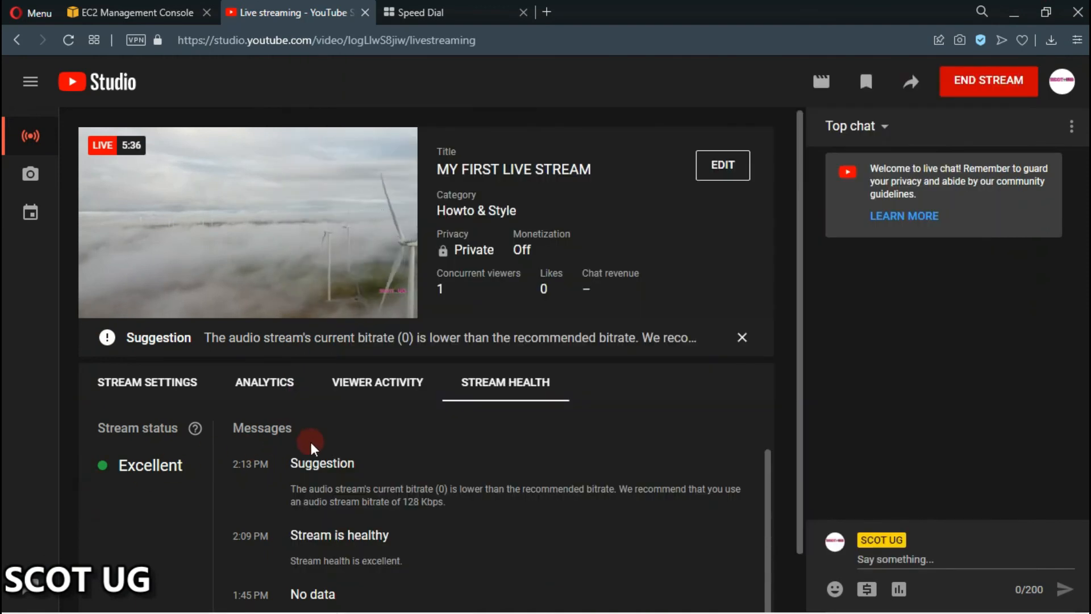
scroll(411, 439, down, 2)
scroll(341, 397, up, 2)
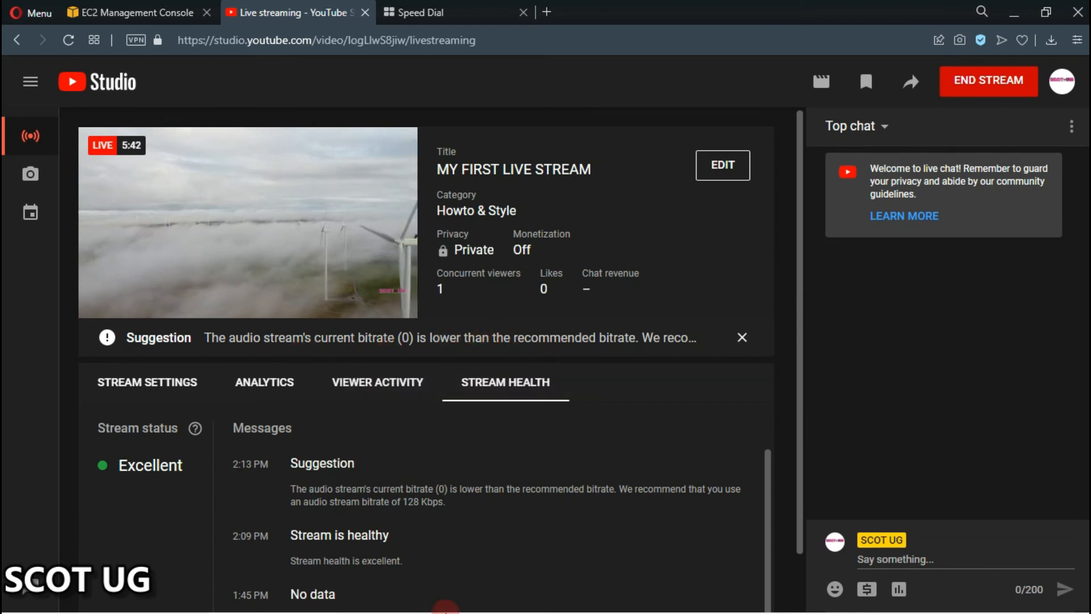
Bring the remote desktop window back in front of YouTube Studio to view OBS beside the live preview
mouse_move(446, 611)
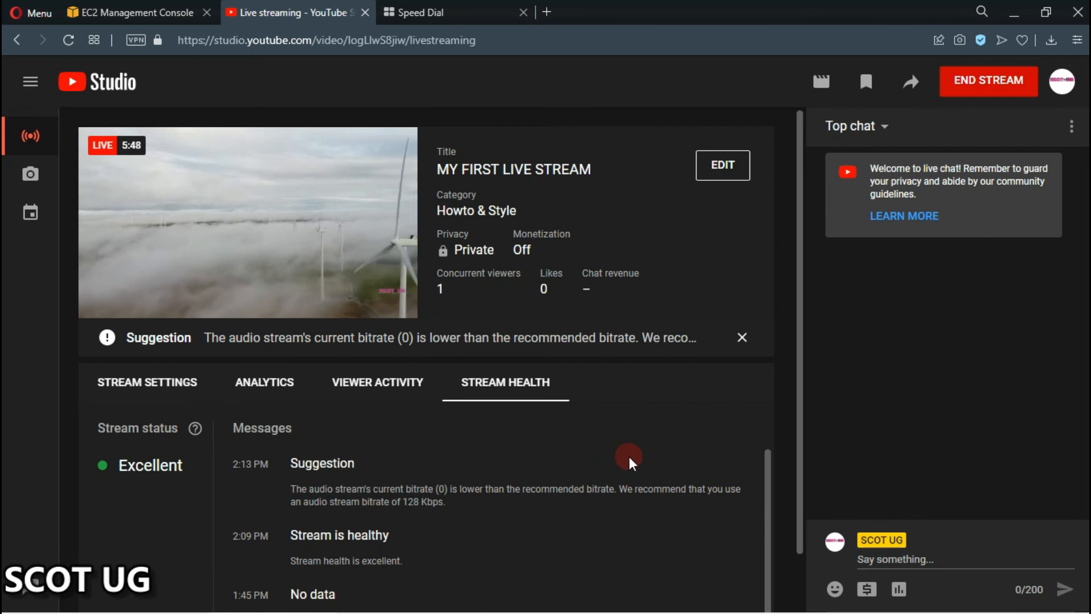
right_click(499, 6)
click(467, 7)
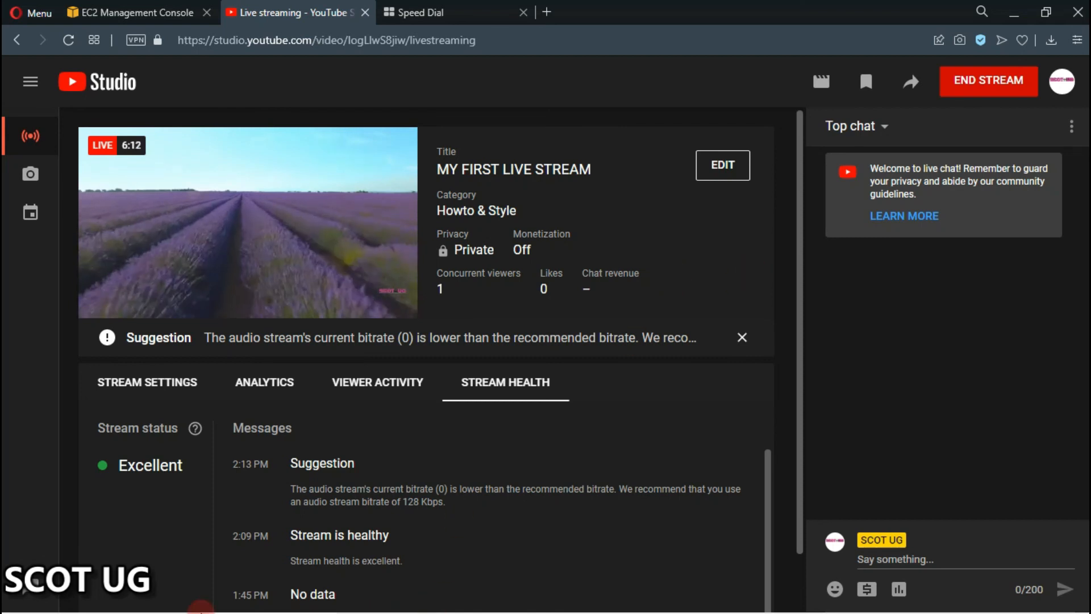
mouse_move(243, 609)
click(392, 606)
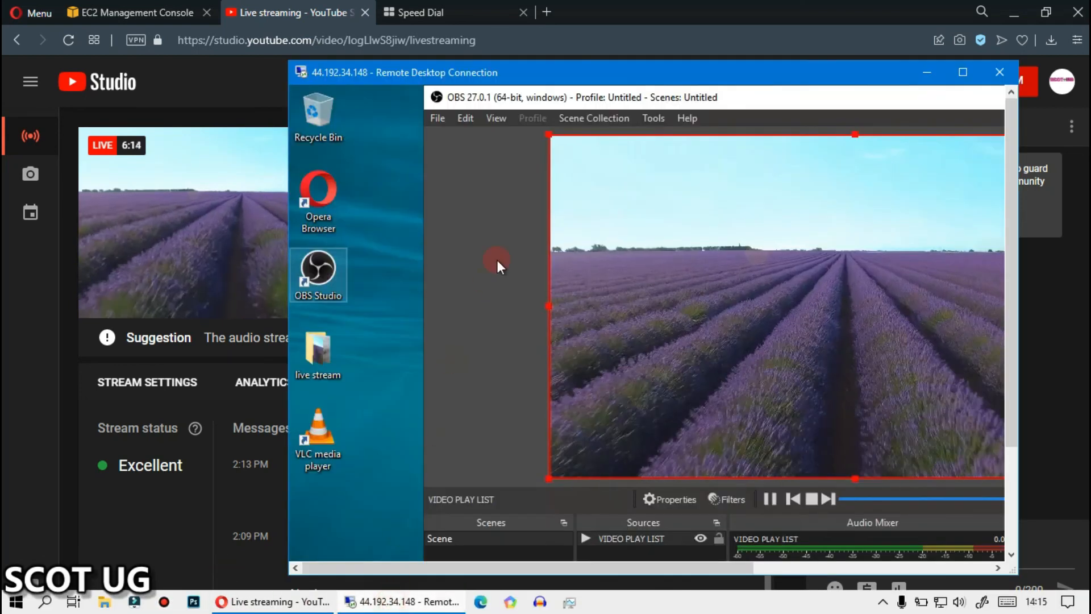